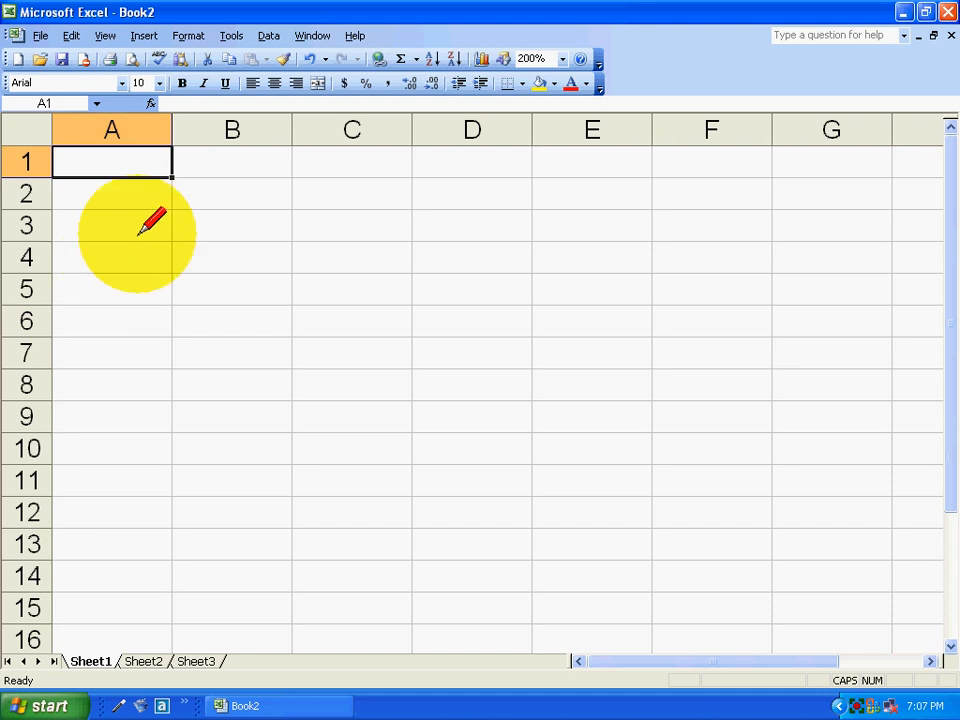
click(141, 192)
click(221, 189)
click(373, 199)
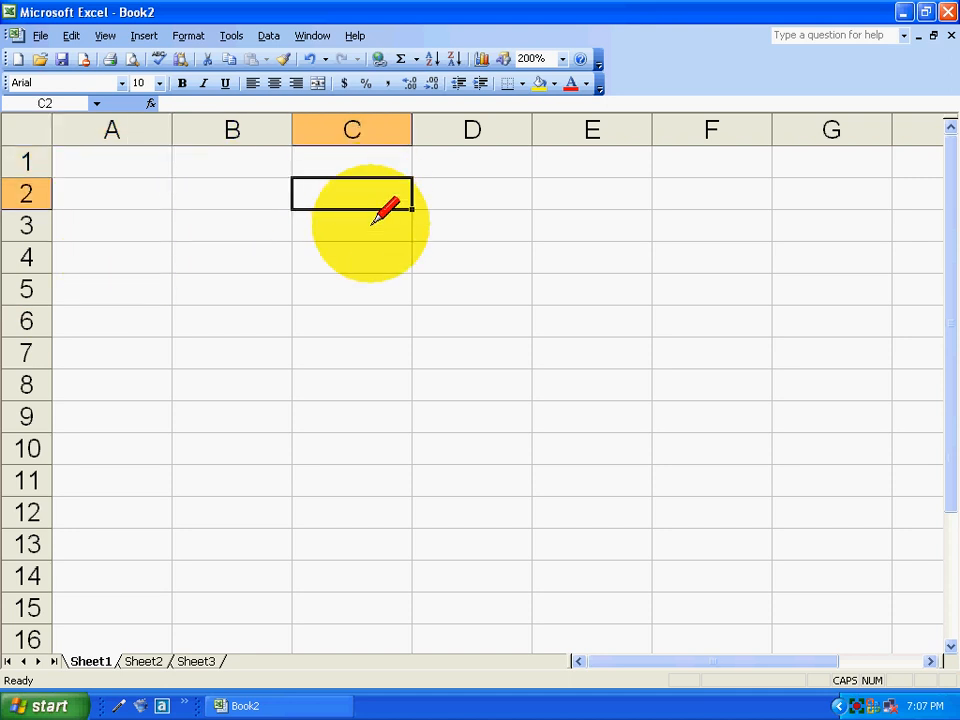
click(320, 222)
click(95, 168)
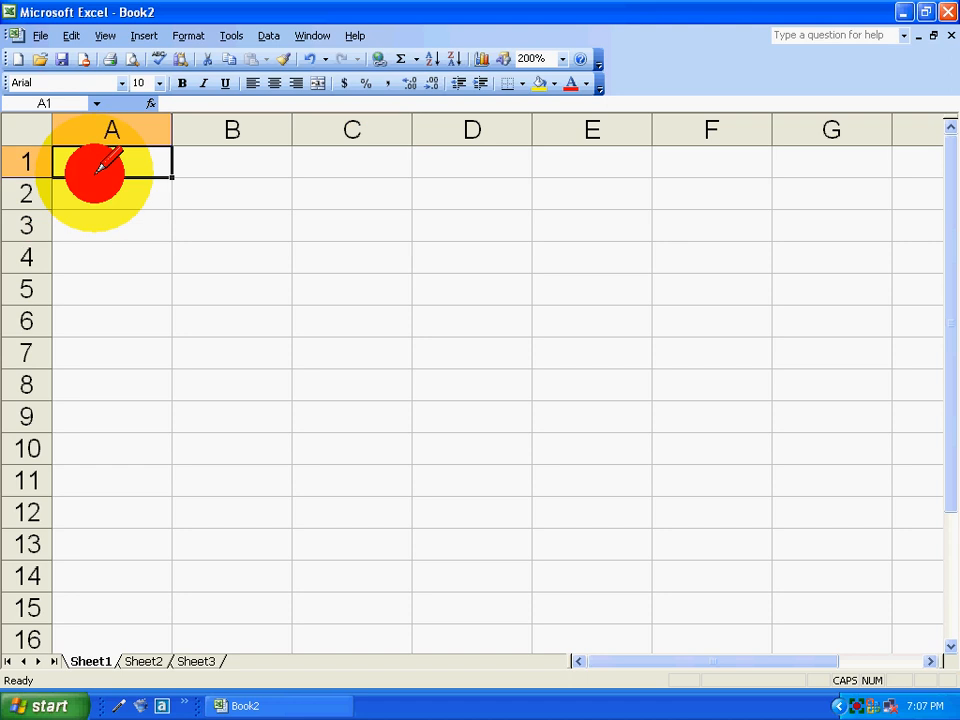
click(266, 35)
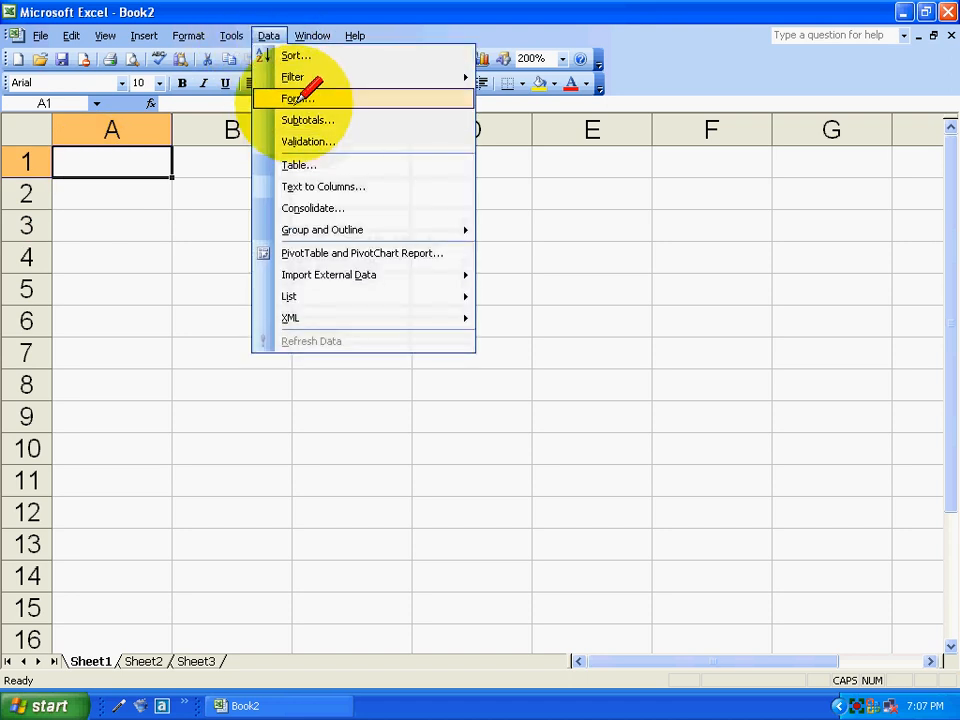
click(146, 182)
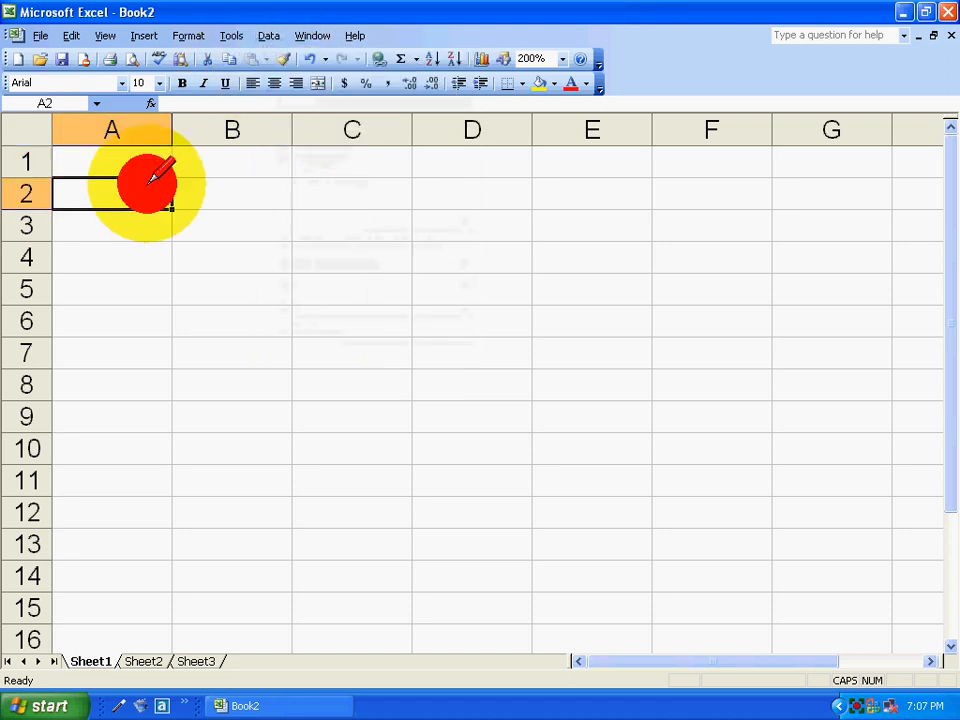
Step: Enter the column headings NAME in cell A1 and SALARY in cell B1
click(148, 172)
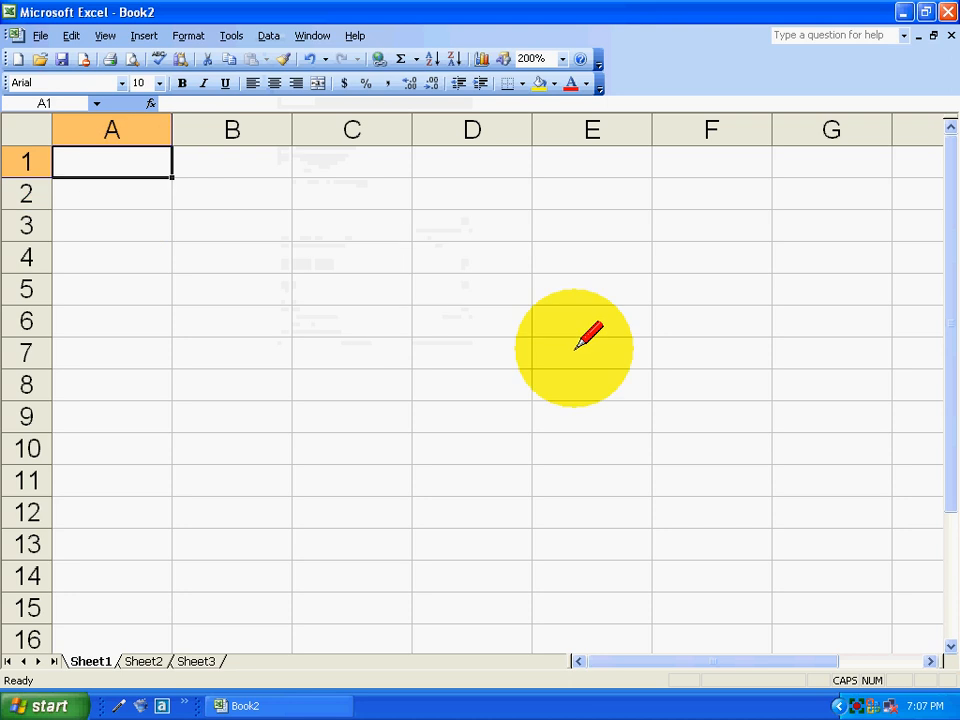
text(NAME)
key(Tab)
text(SAL)
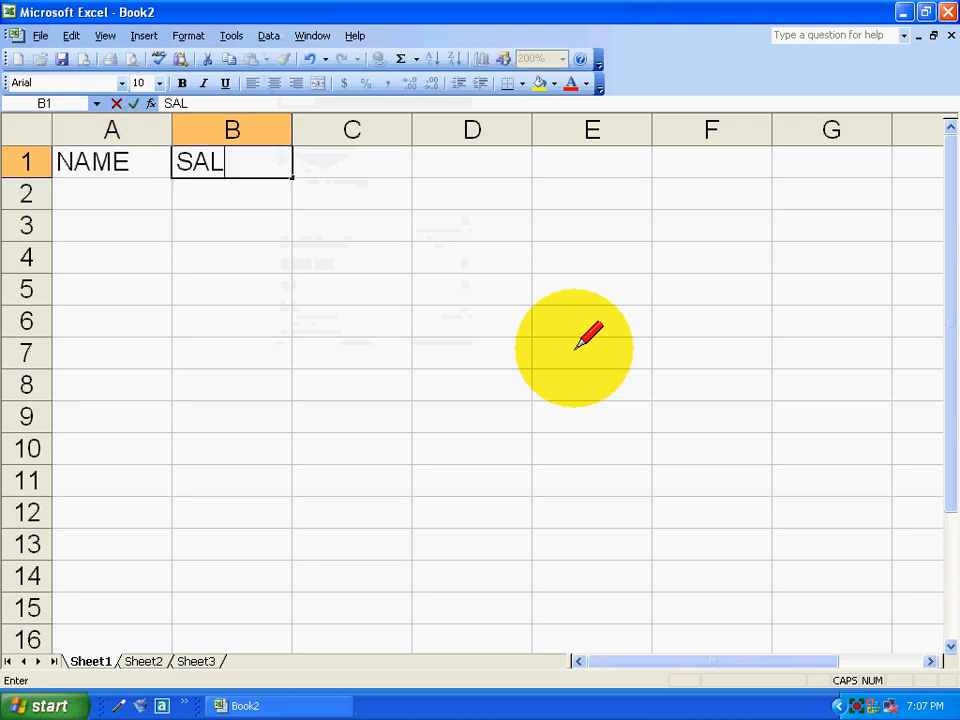
text(ARY)
key(Return)
Step: Fill row 2 with the first person's name and the salary 45000
key(Left)
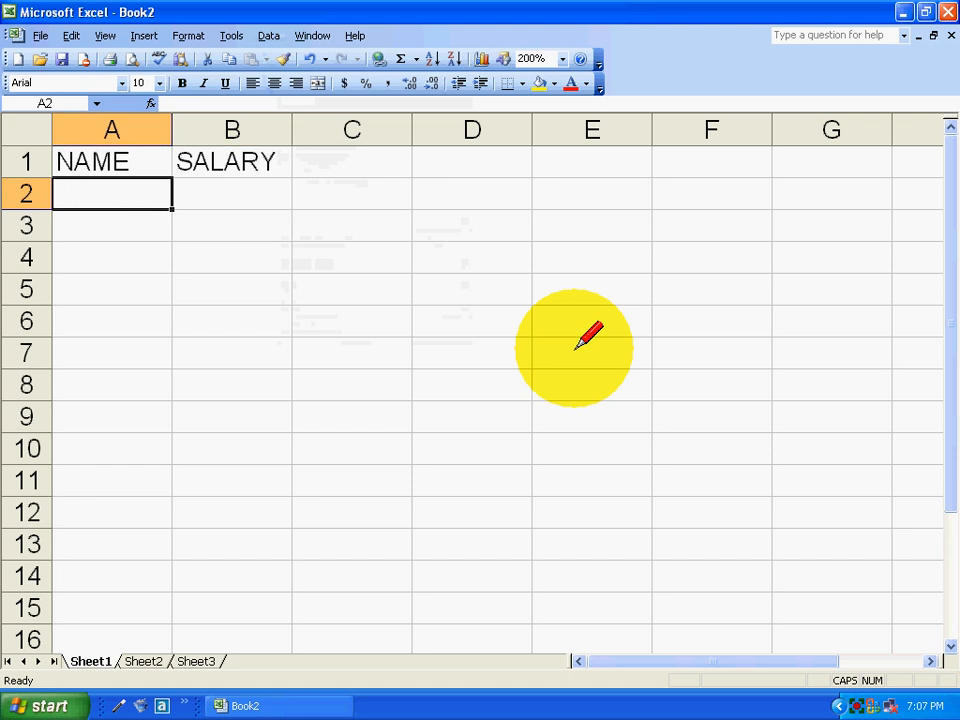
text(ALI)
key(Tab)
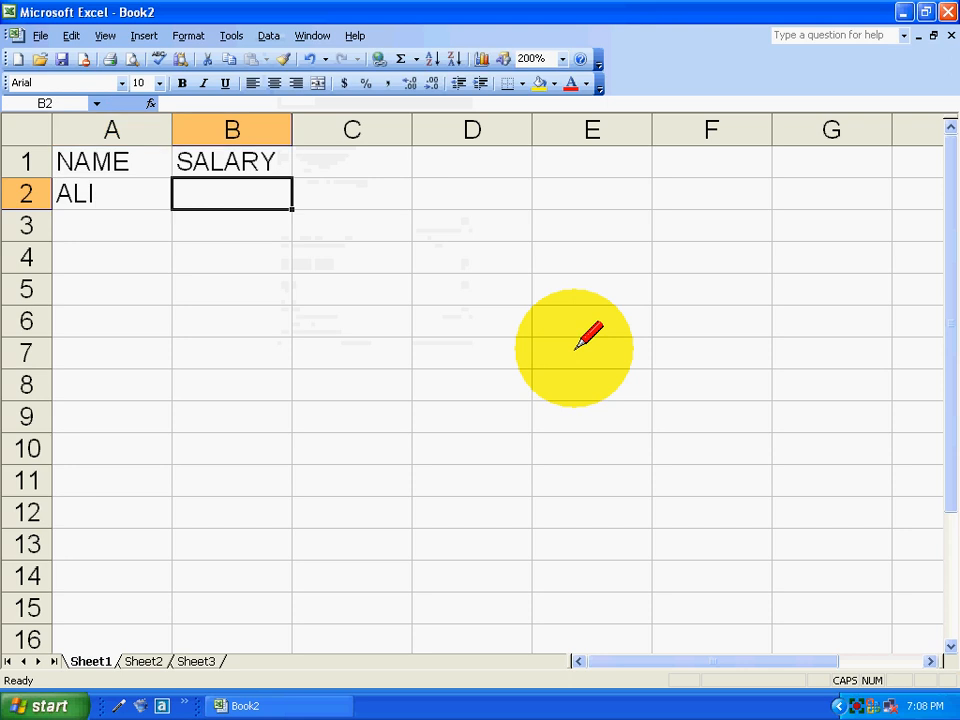
text(45000)
key(Return)
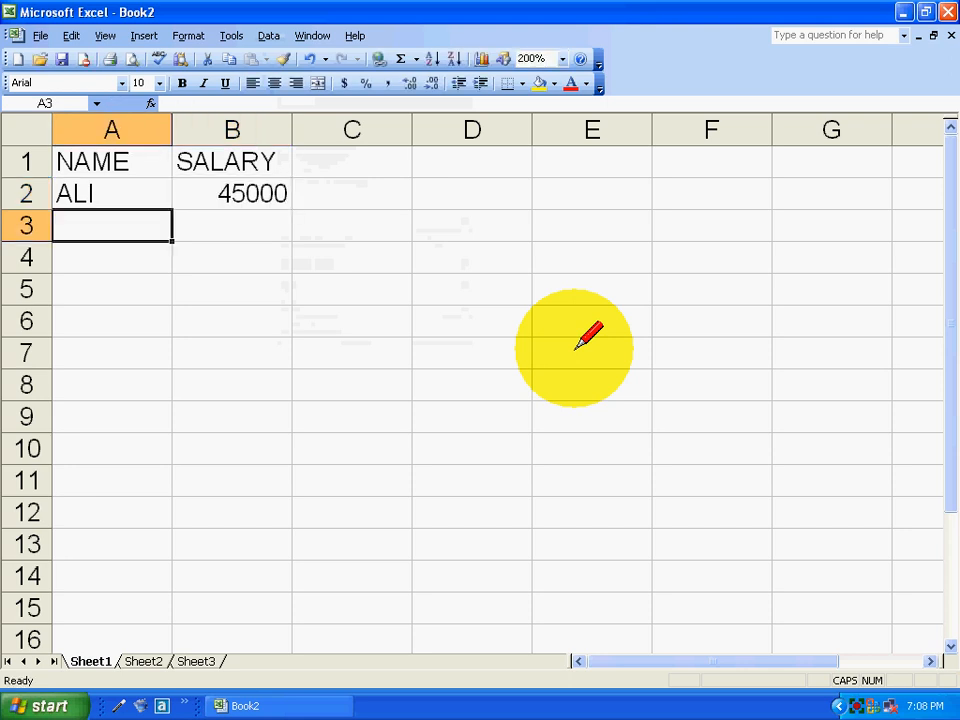
Step: Fill row 3 with the second person's name and the salary 60000
text(SHOAIB)
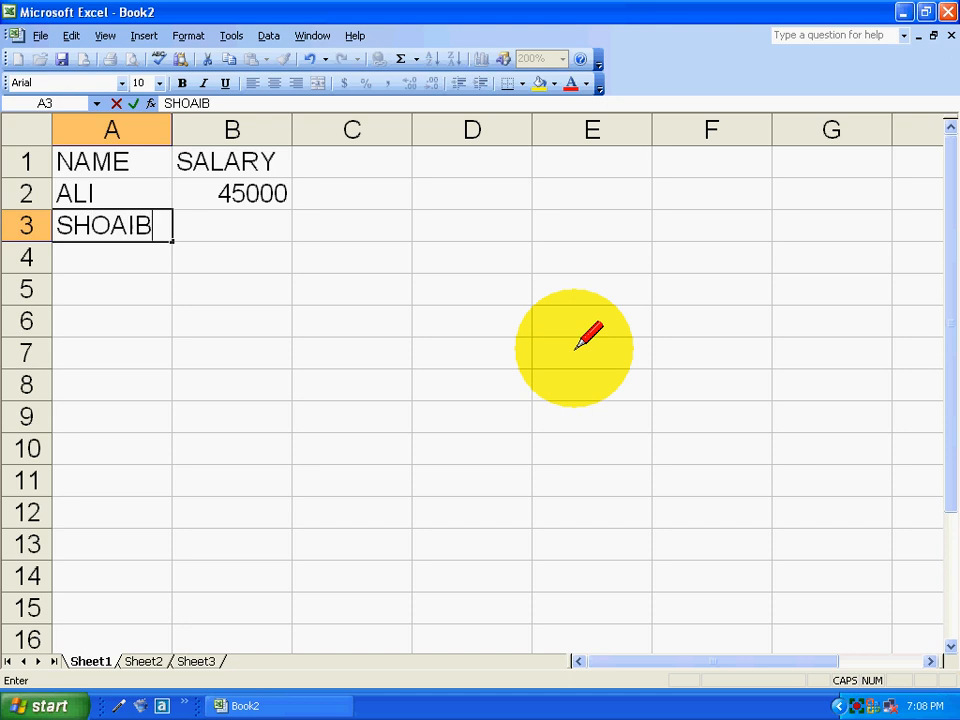
key(Tab)
text(60000)
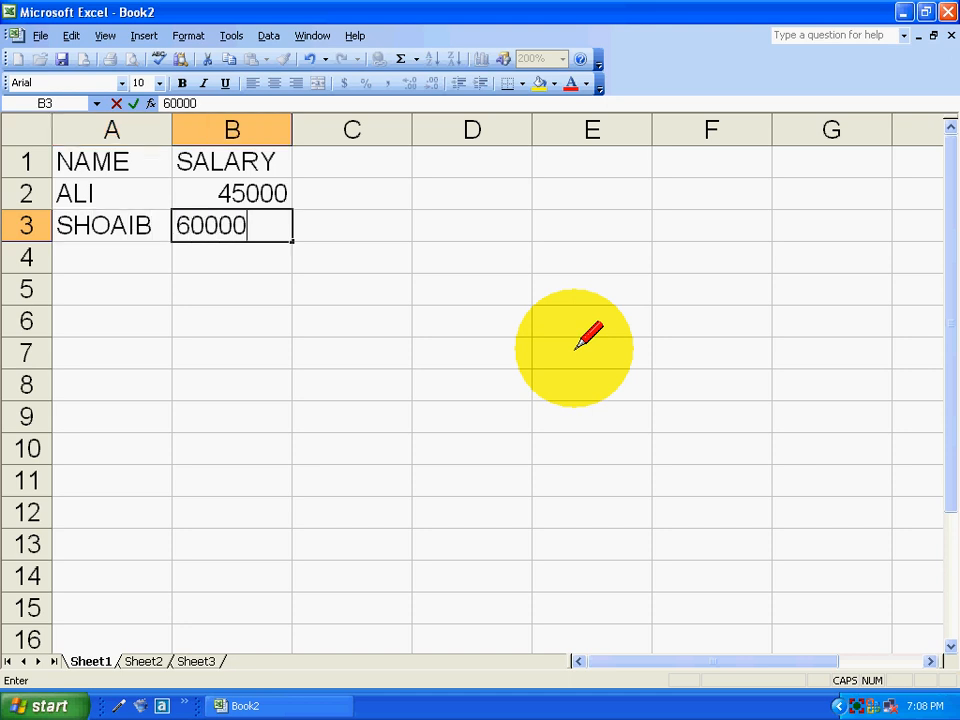
key(Left)
key(Down)
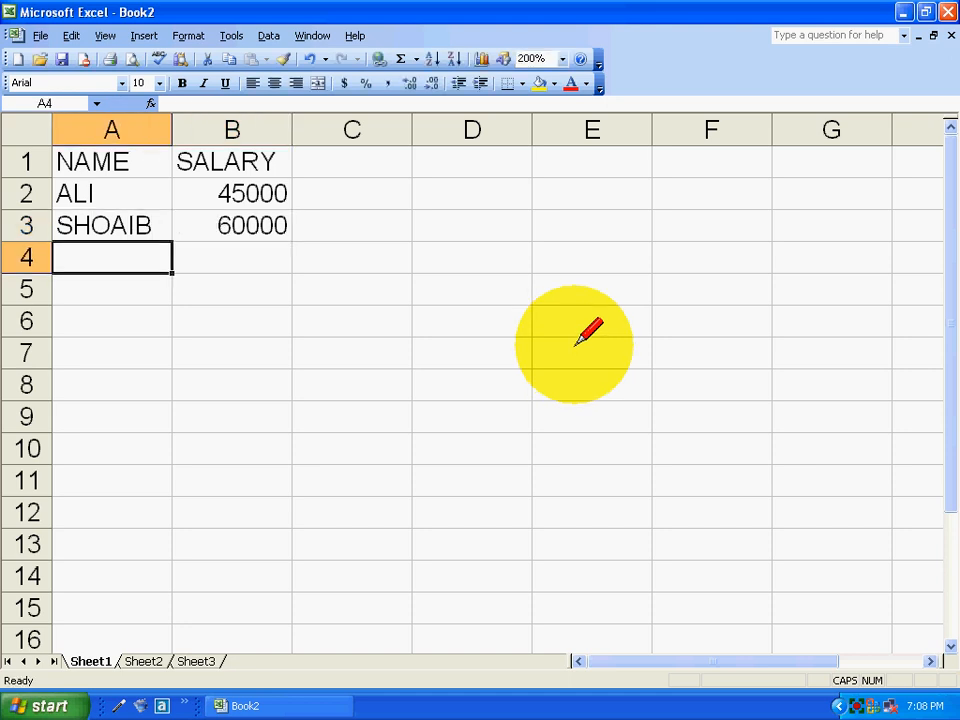
Step: Open the data form for the list and add a new record with the third person's name and the salary 7000
click(270, 35)
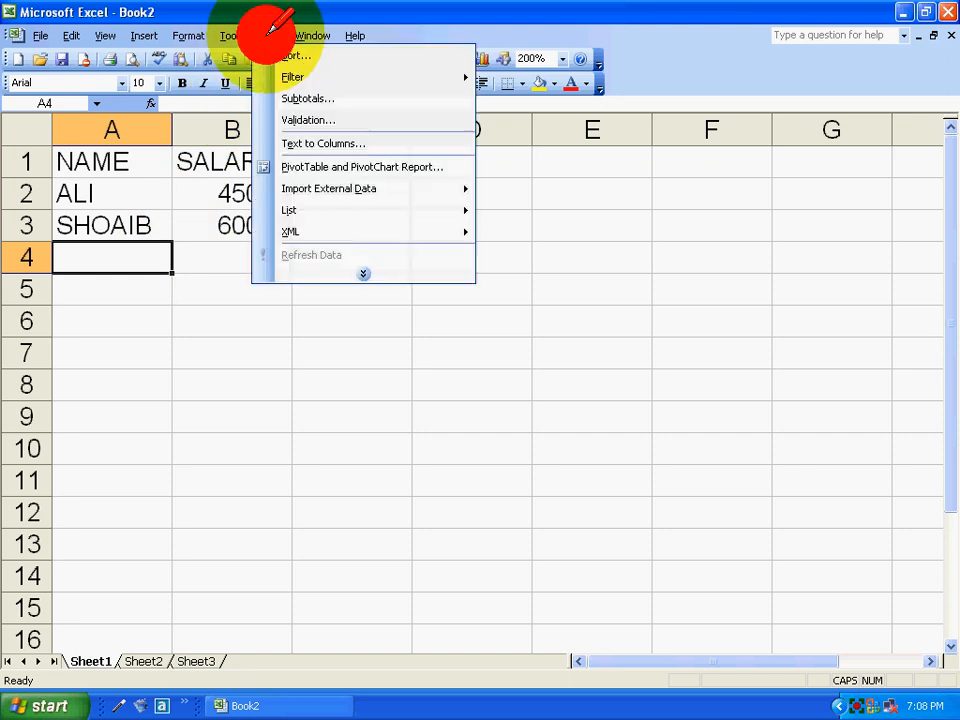
click(282, 98)
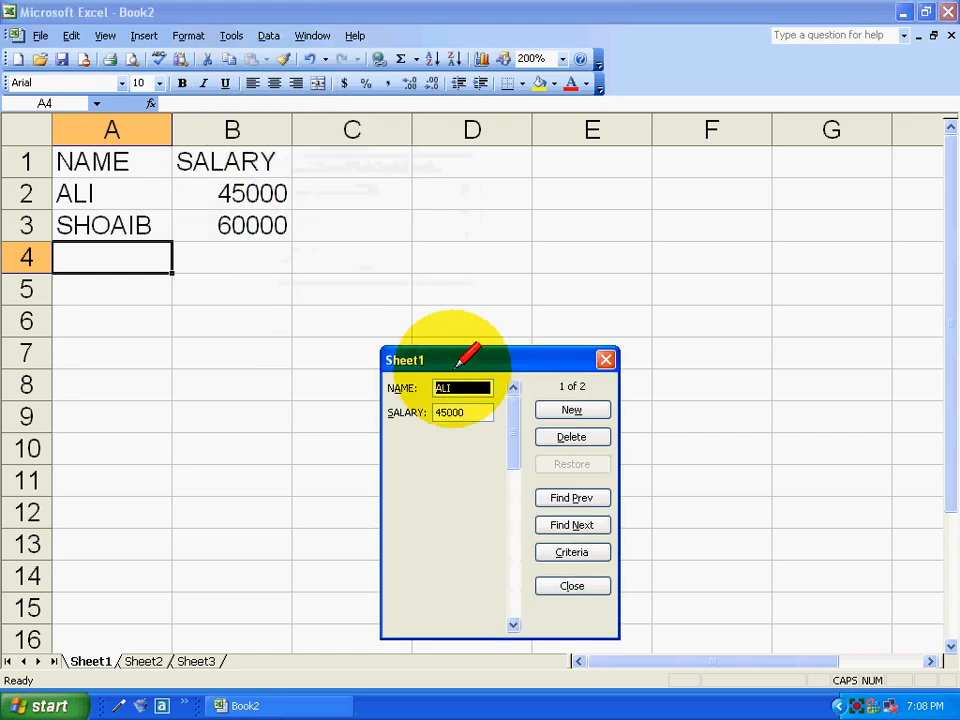
drag(504, 354, 393, 281)
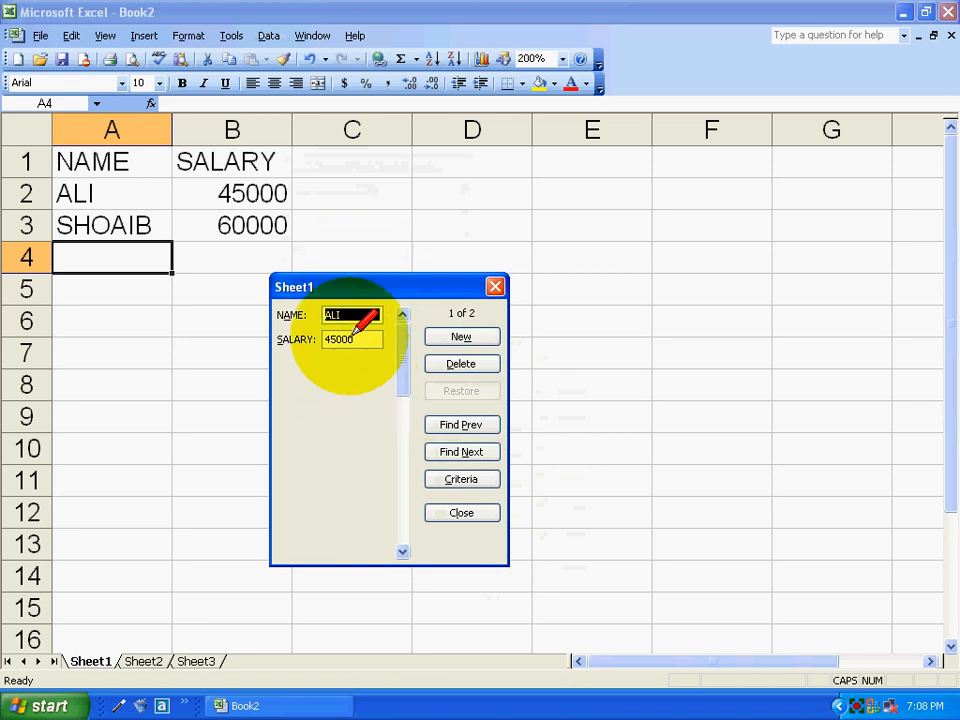
click(460, 337)
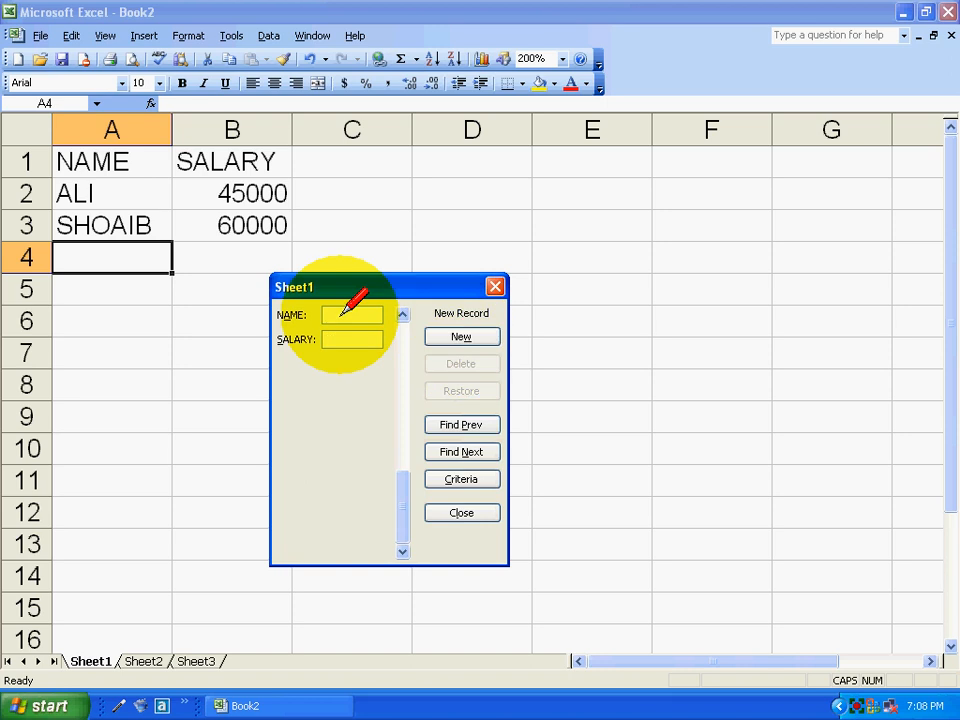
text(ASAD)
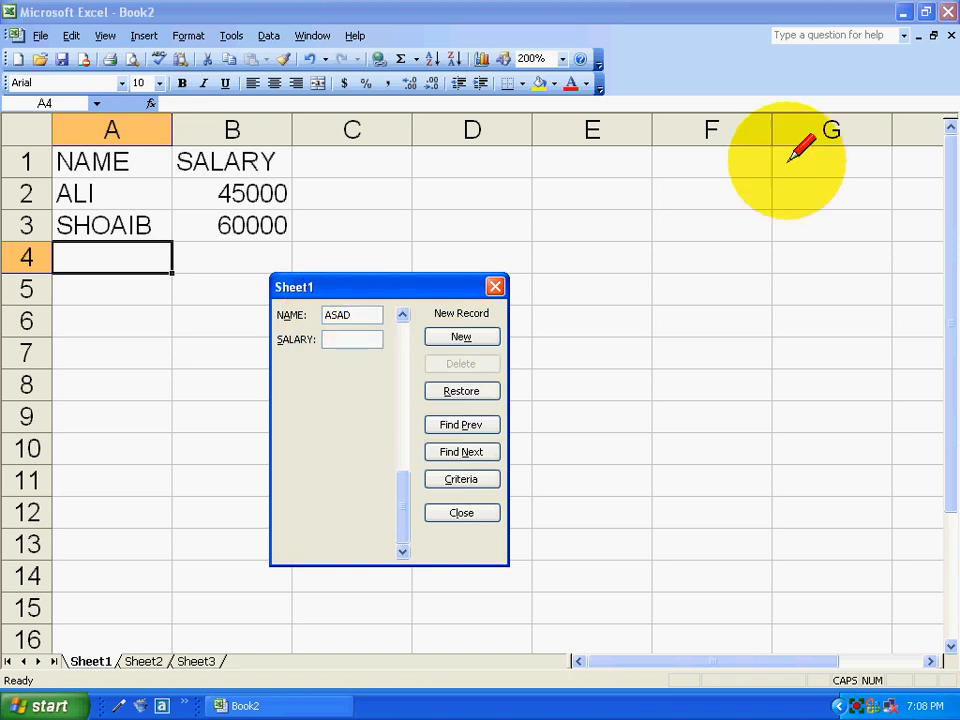
text(7000)
key(Return)
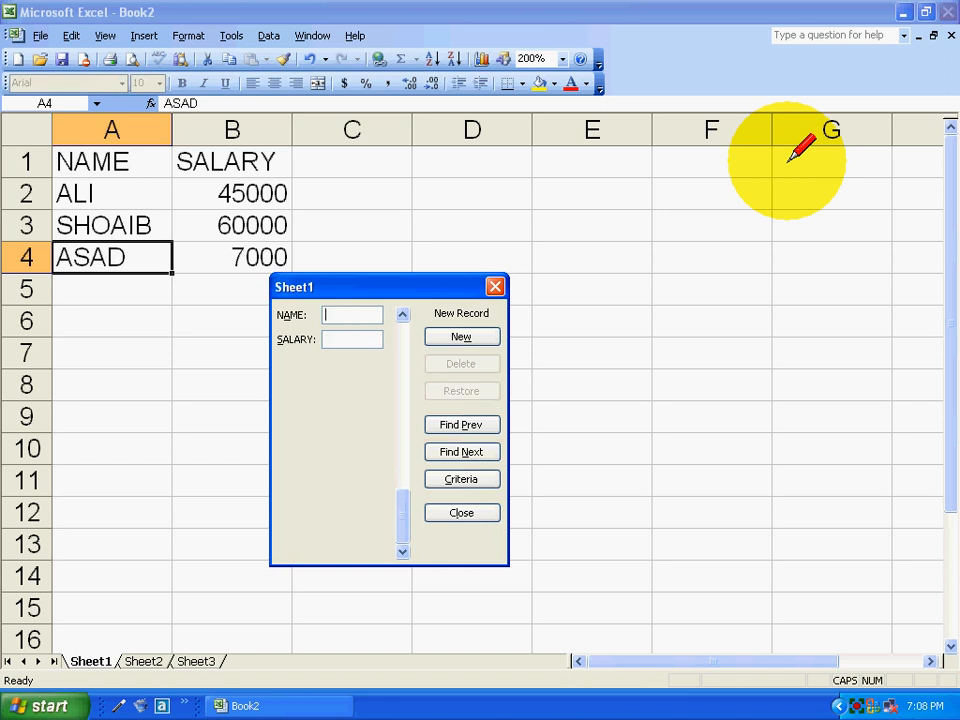
Step: Add a fourth record through the data form with the person's name and set its salary to 5000
text(WAQAS)
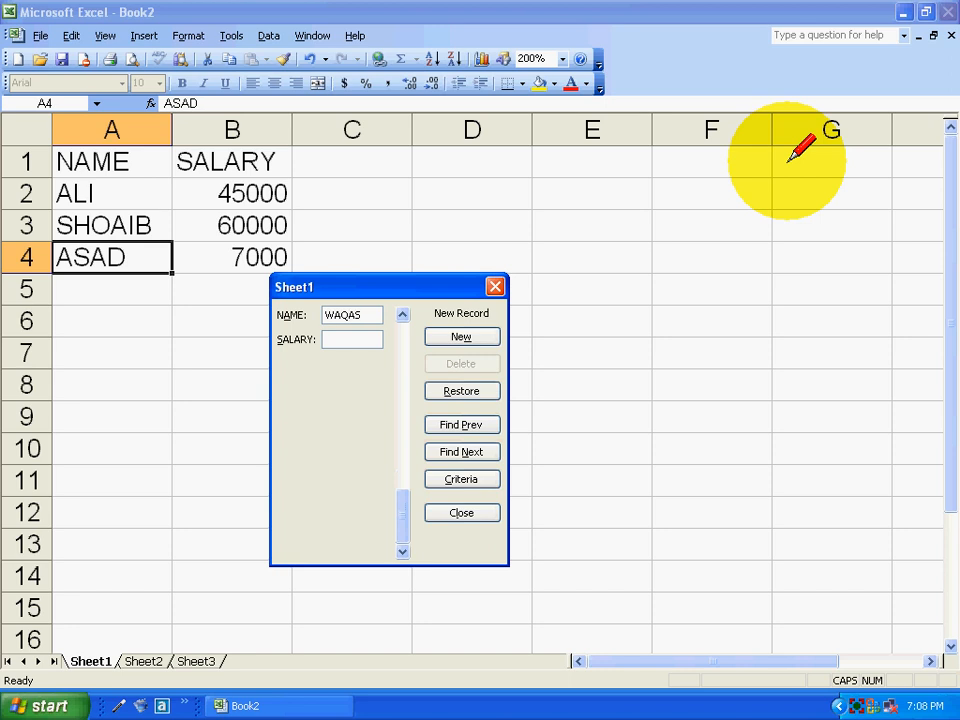
key(Return)
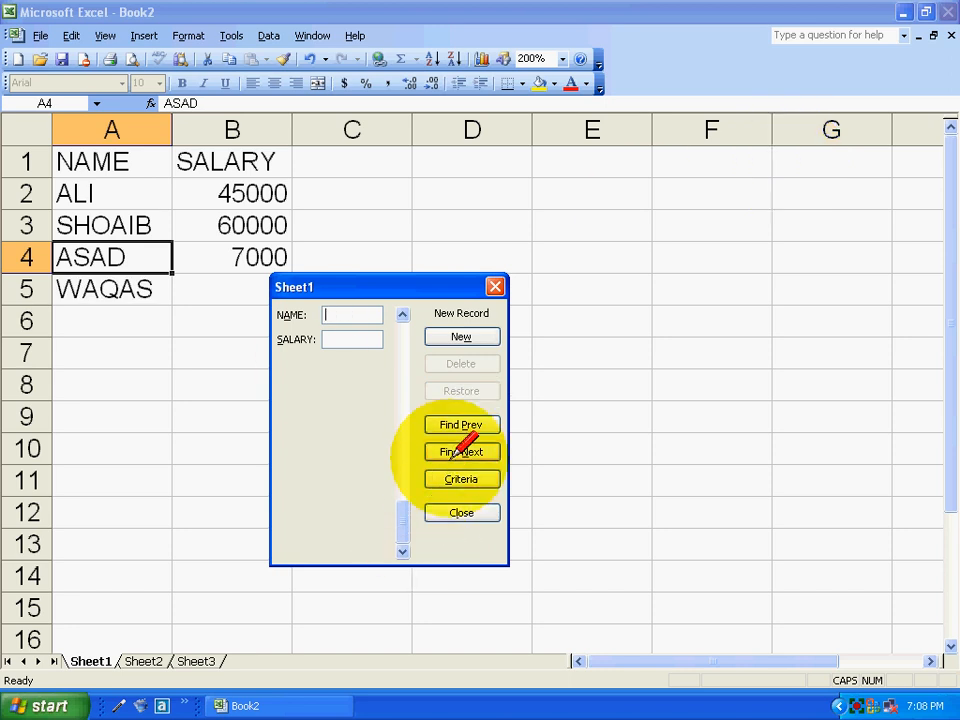
click(456, 421)
click(356, 340)
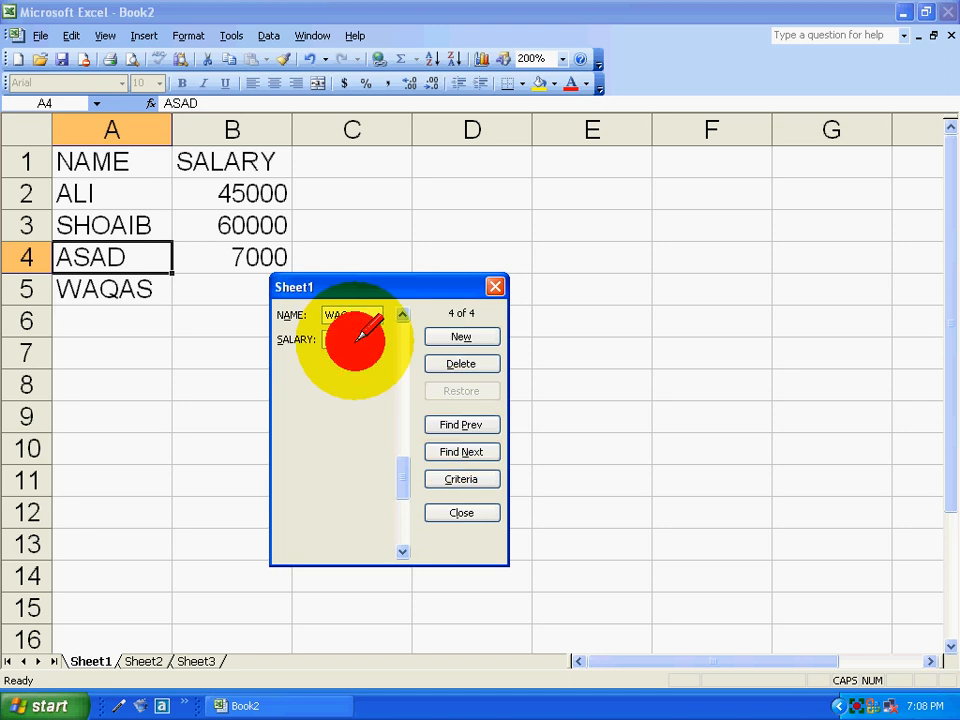
text(5000)
key(Return)
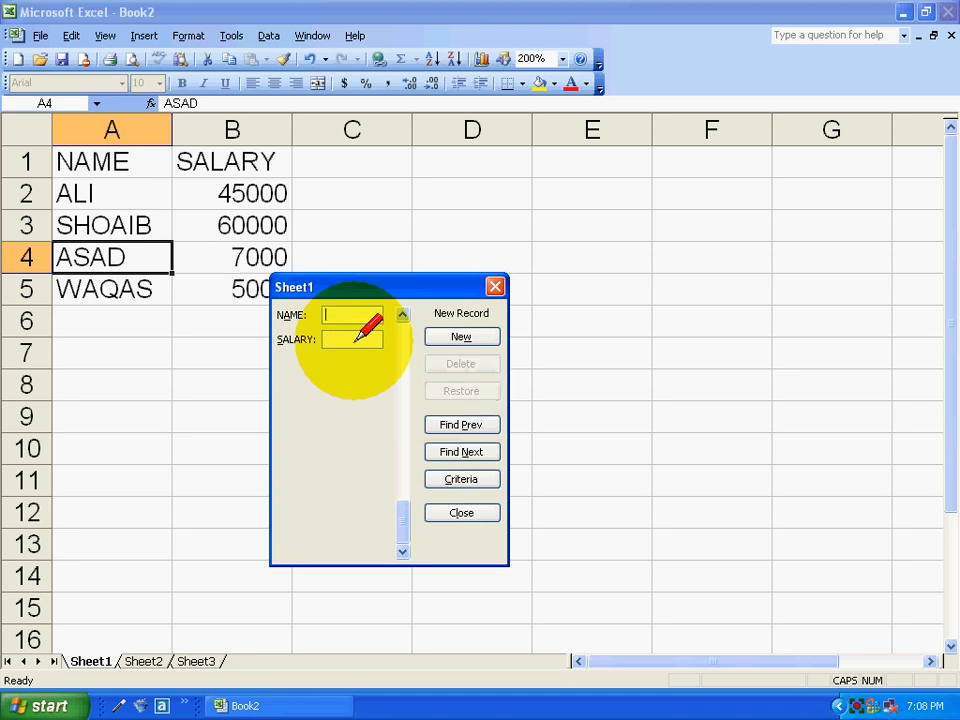
Step: Add a fifth record through the data form with the person's name and the salary 6000
drag(351, 285, 408, 230)
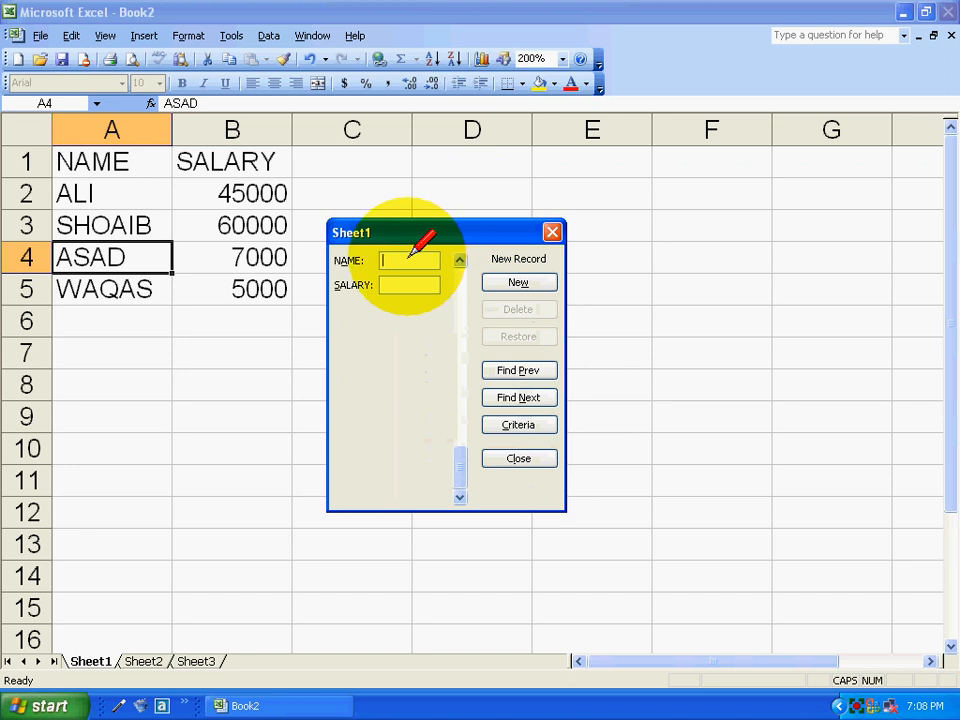
text(USMAN)
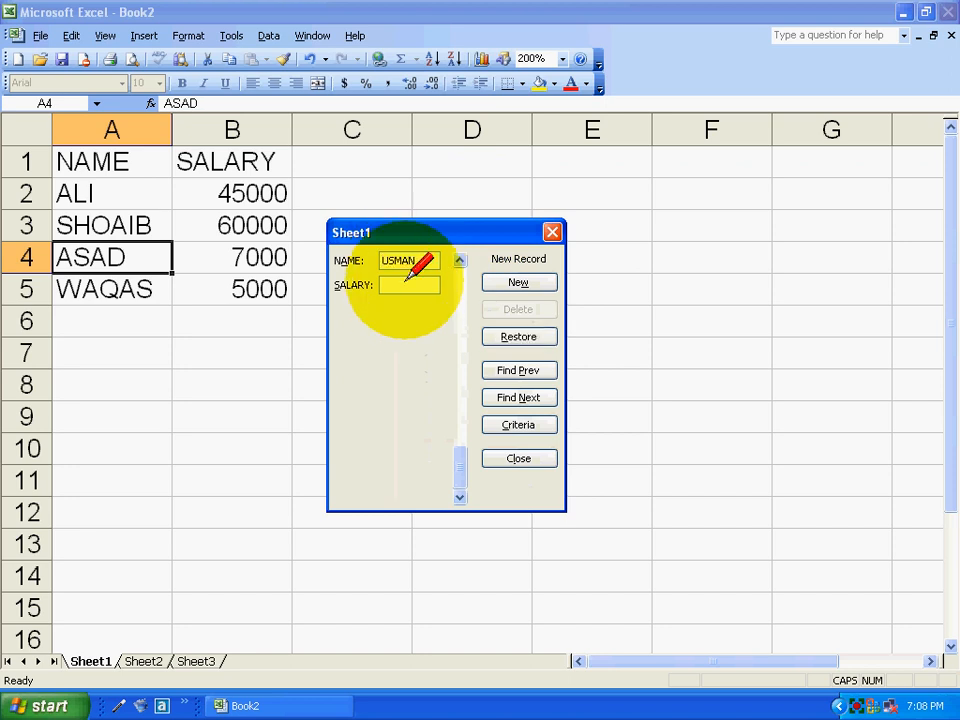
key(Tab)
text(6000)
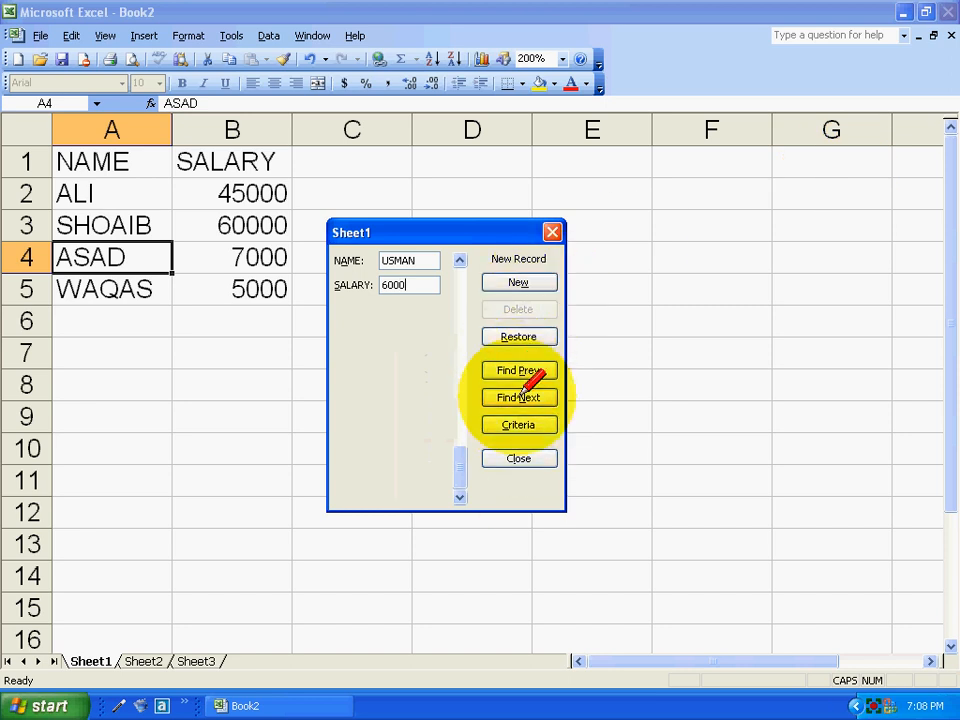
click(518, 282)
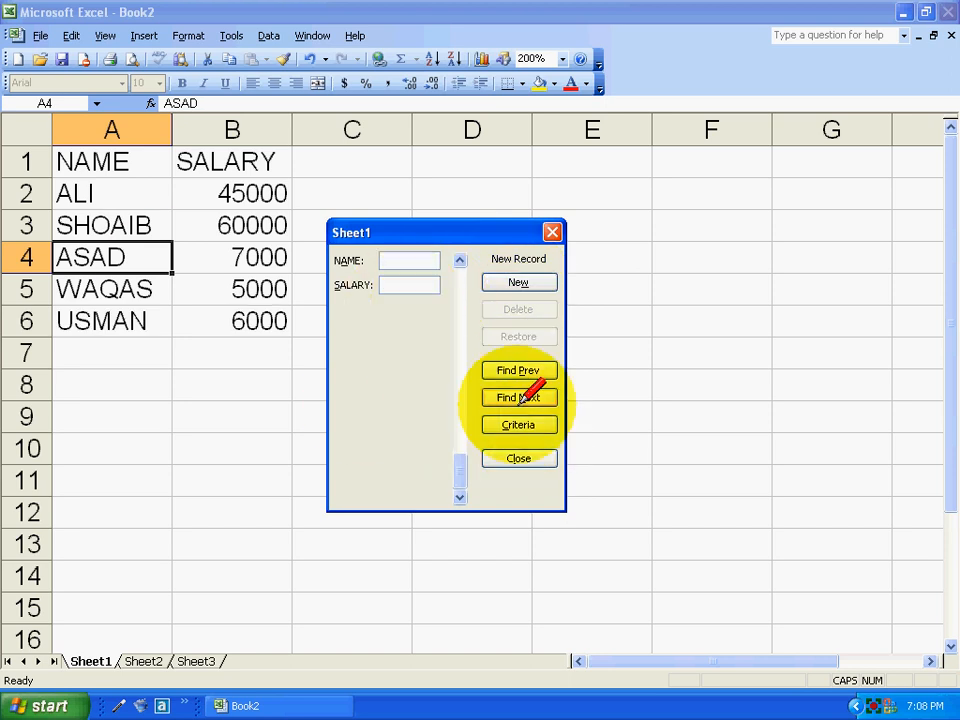
Step: Go back to the last record in the data form and permanently delete it
click(515, 370)
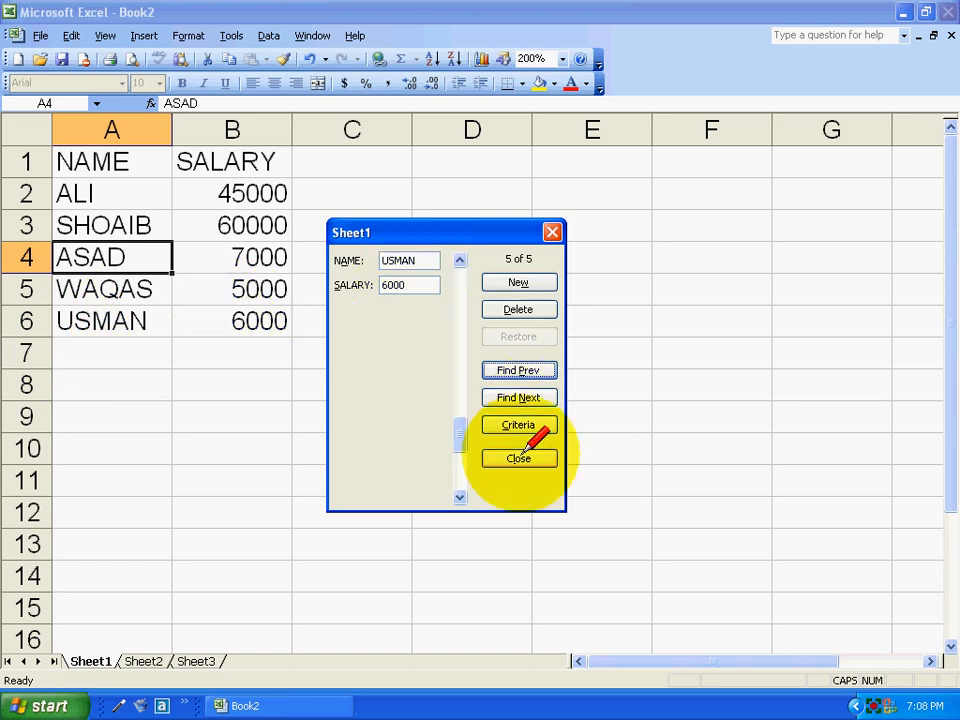
click(516, 311)
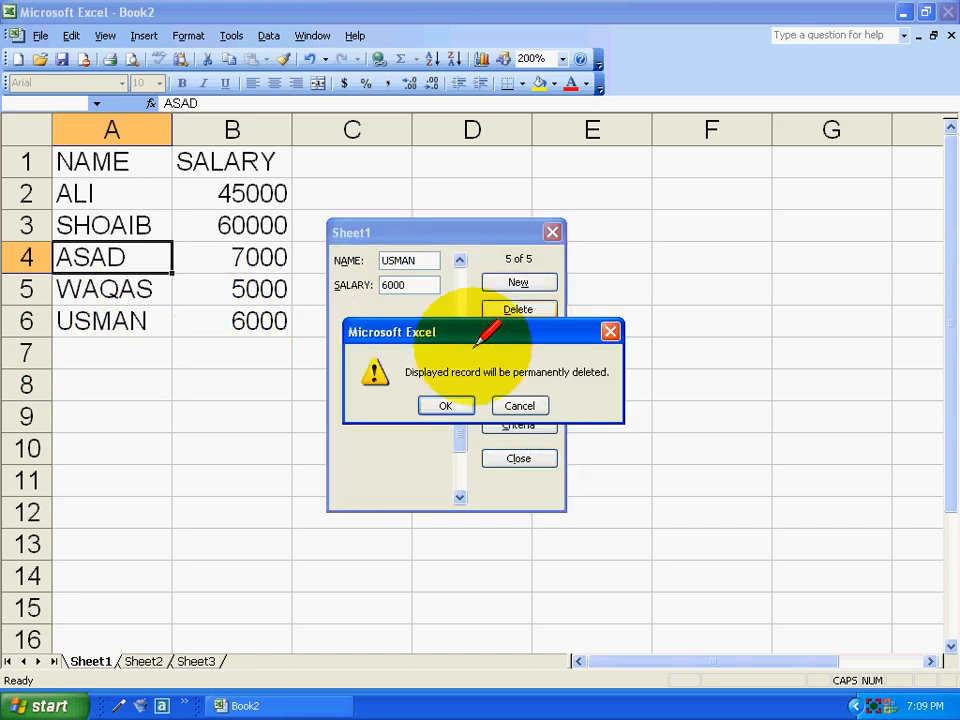
click(446, 400)
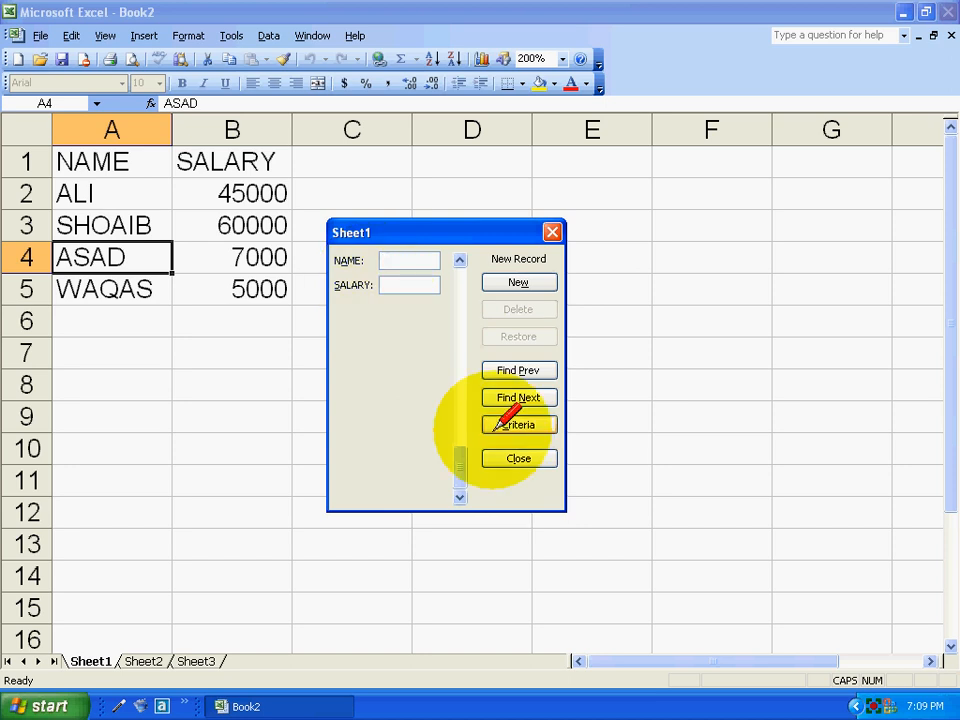
Step: Close the data form and enter a fifth record directly in row 6 with the person's name and the salary 4500
click(522, 458)
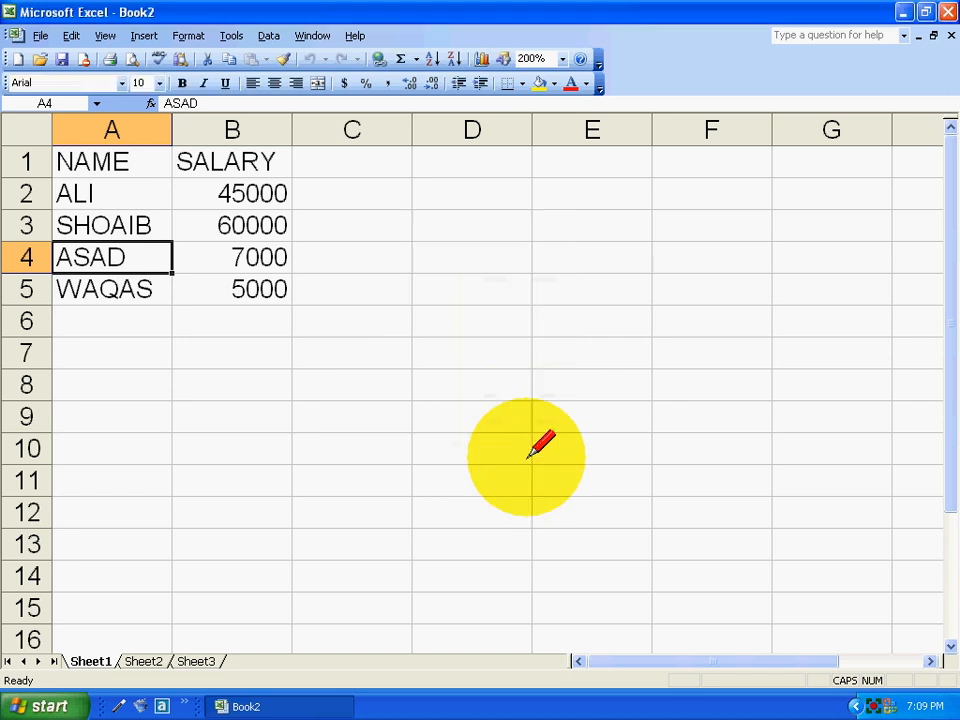
click(96, 316)
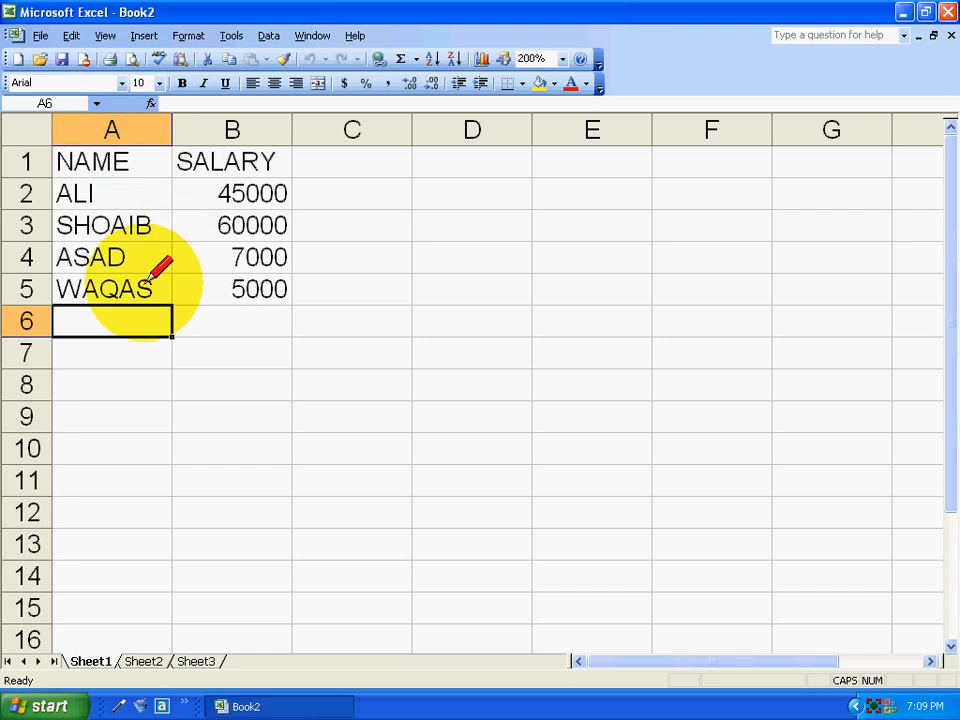
click(270, 34)
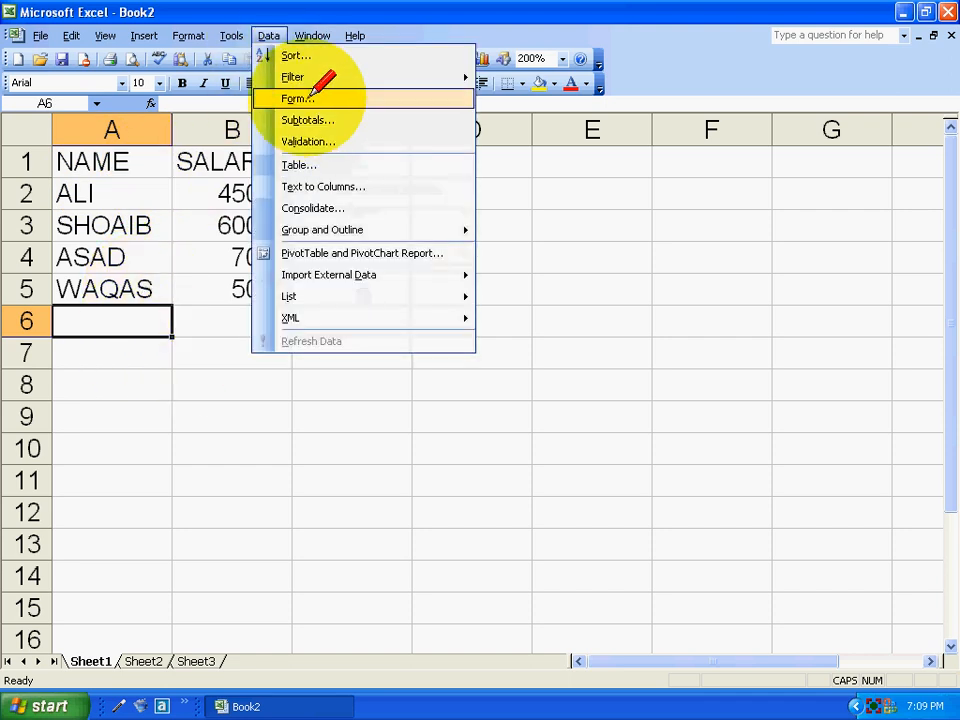
click(144, 343)
click(139, 316)
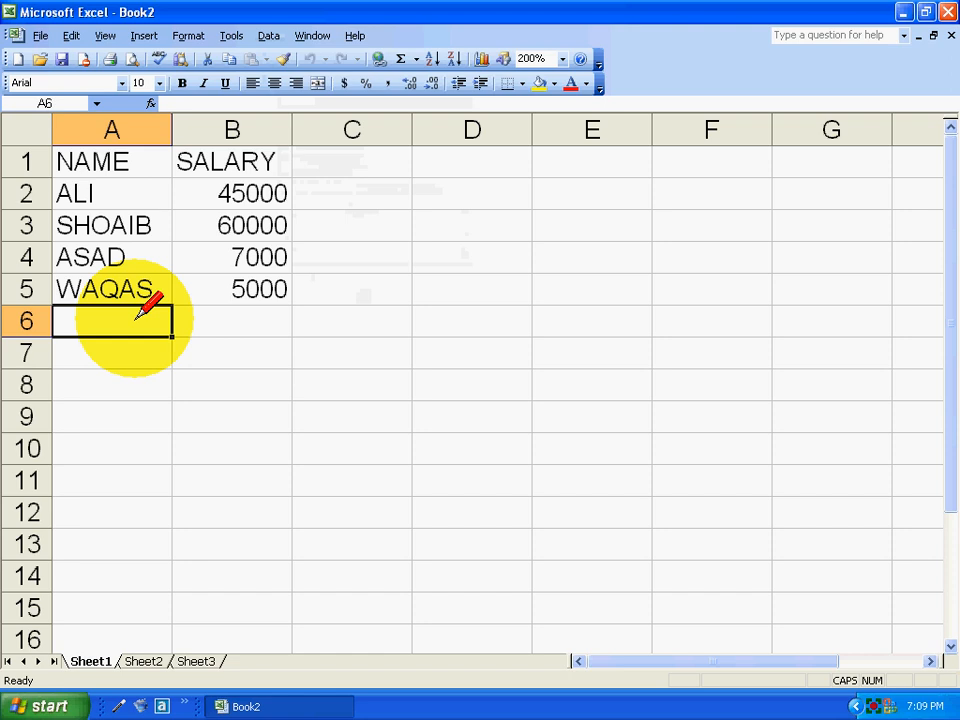
text(QASIM)
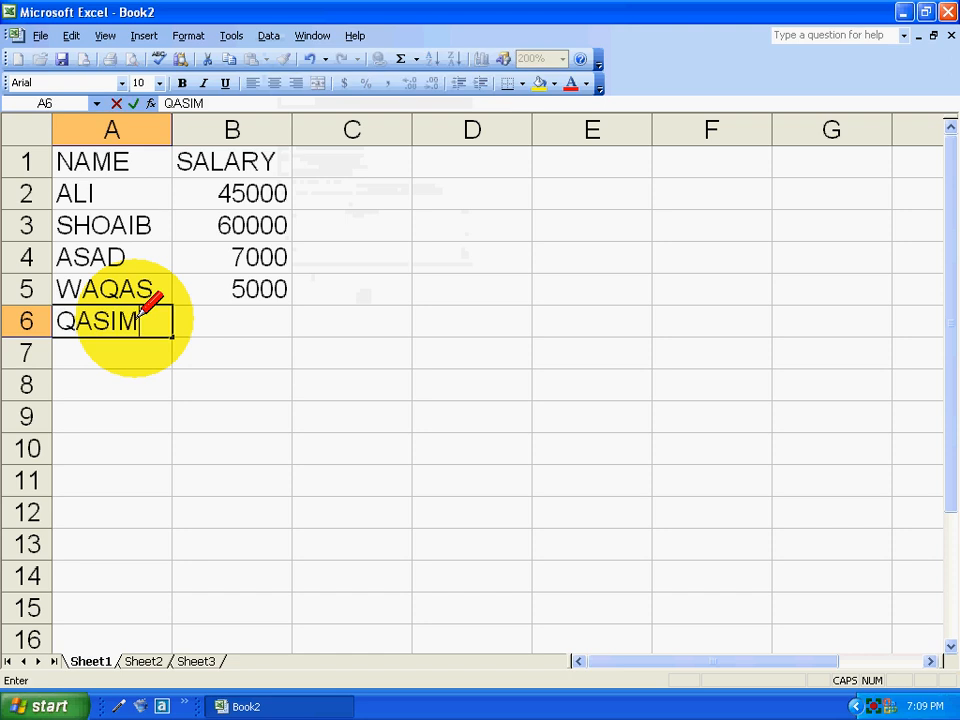
key(Tab)
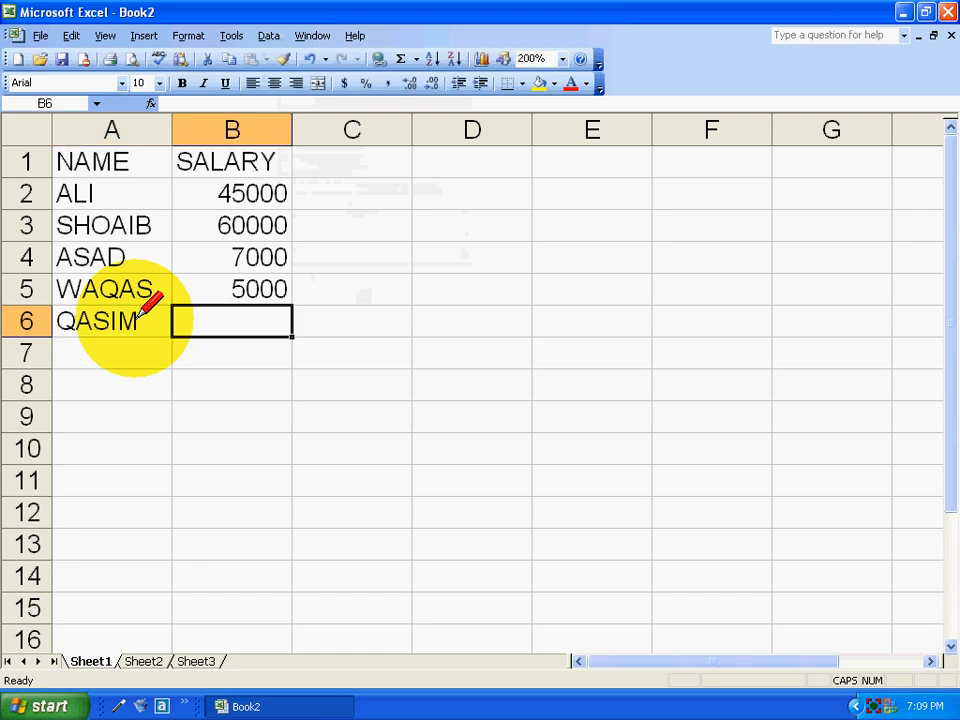
text(4500)
click(139, 313)
key(Return)
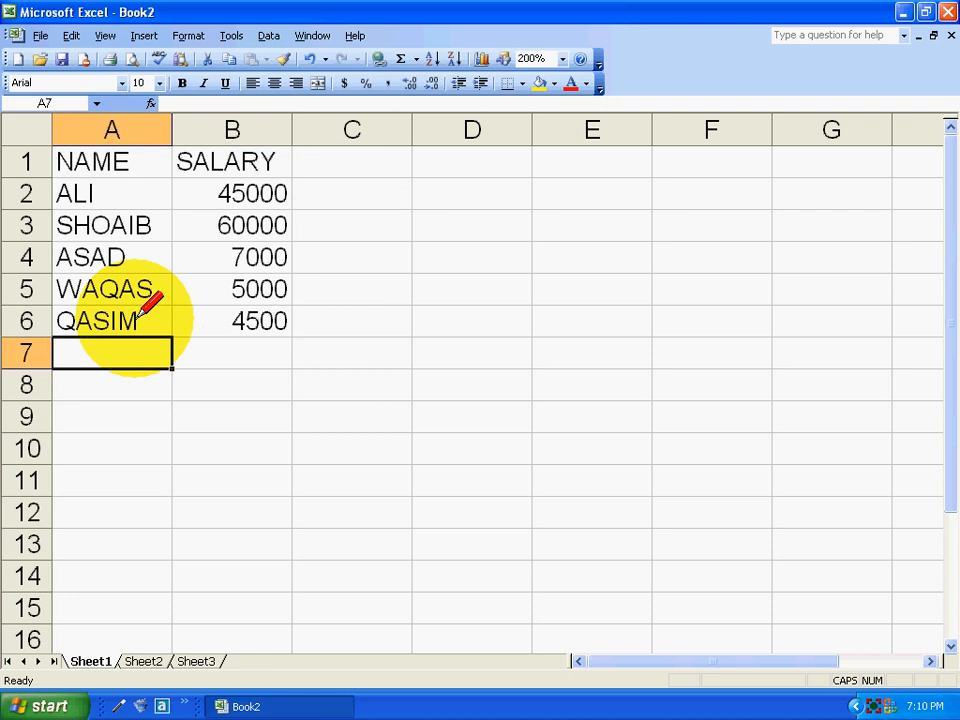
Step: Enter a sixth record in row 7 with the person's name and the salary 9000
text(WAQAR)
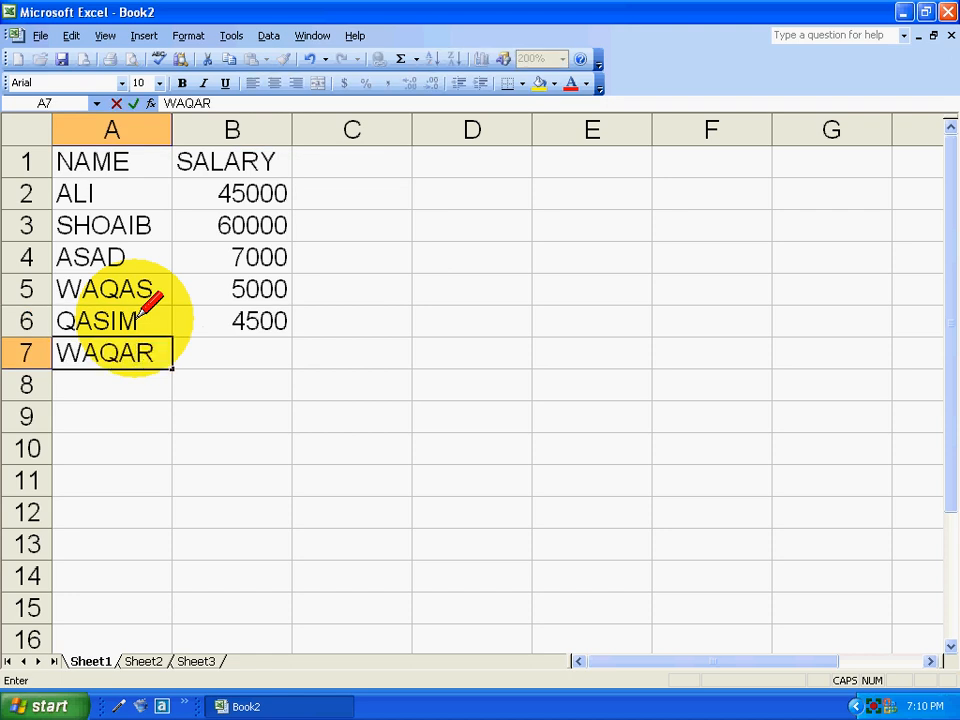
key(Tab)
text(9000)
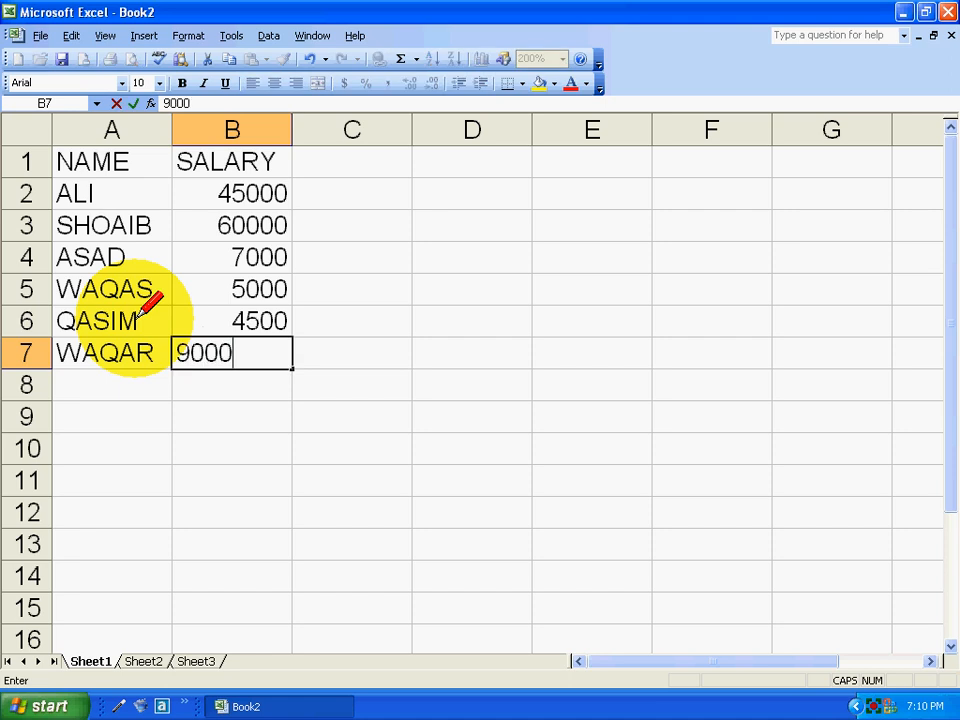
key(Left)
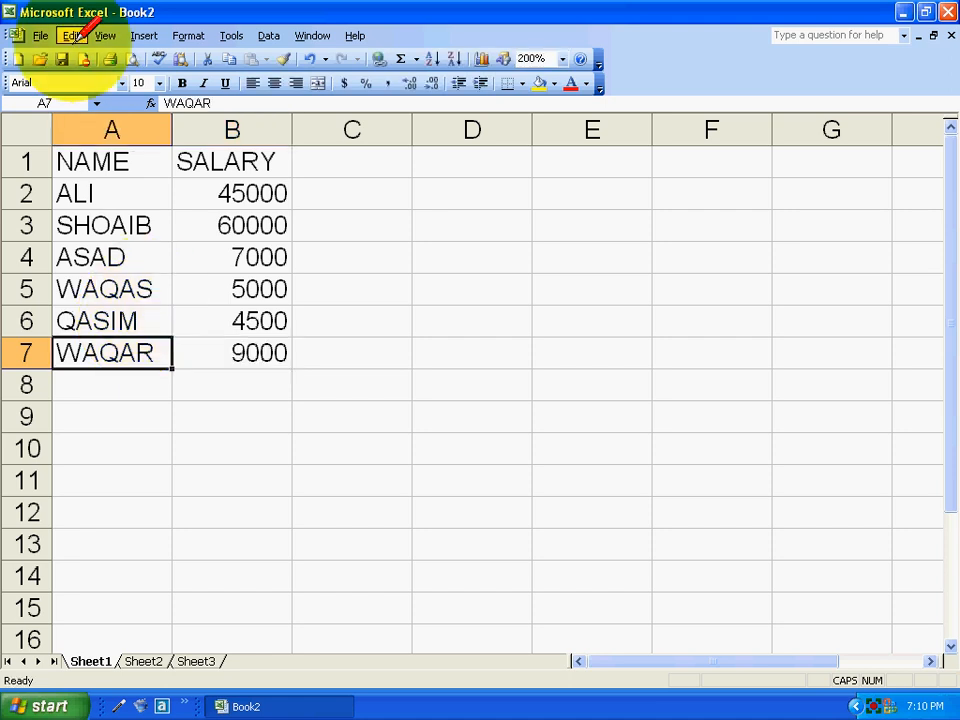
Step: Examine the list in print preview and return to the worksheet
click(131, 59)
click(295, 100)
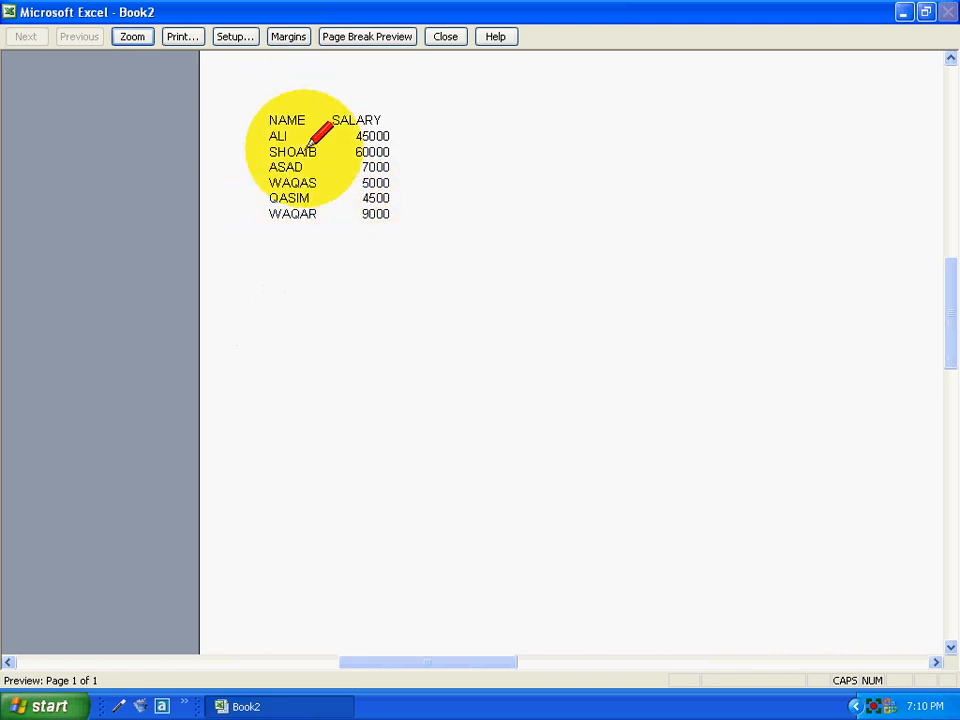
click(445, 37)
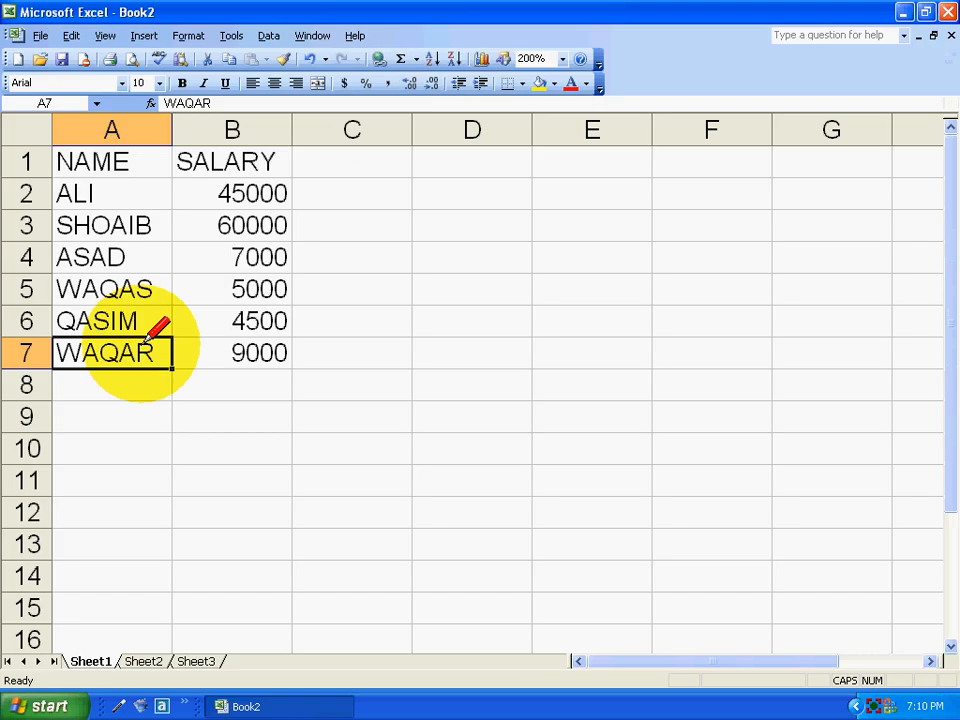
Step: Fill the NAME and SALARY header cells A1:B1 with yellow
click(128, 376)
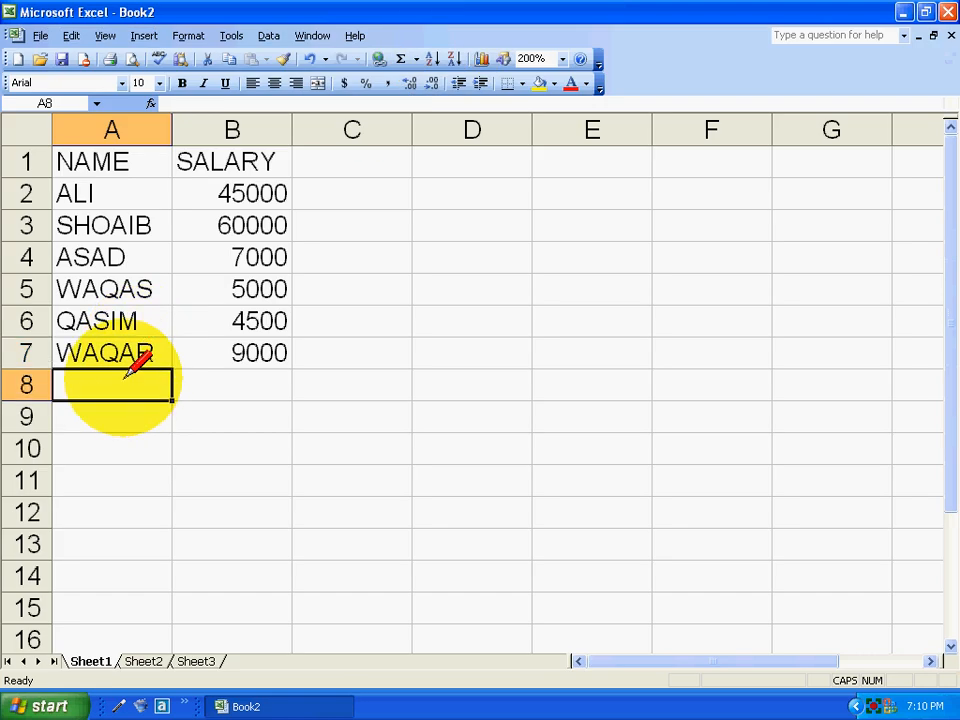
click(118, 163)
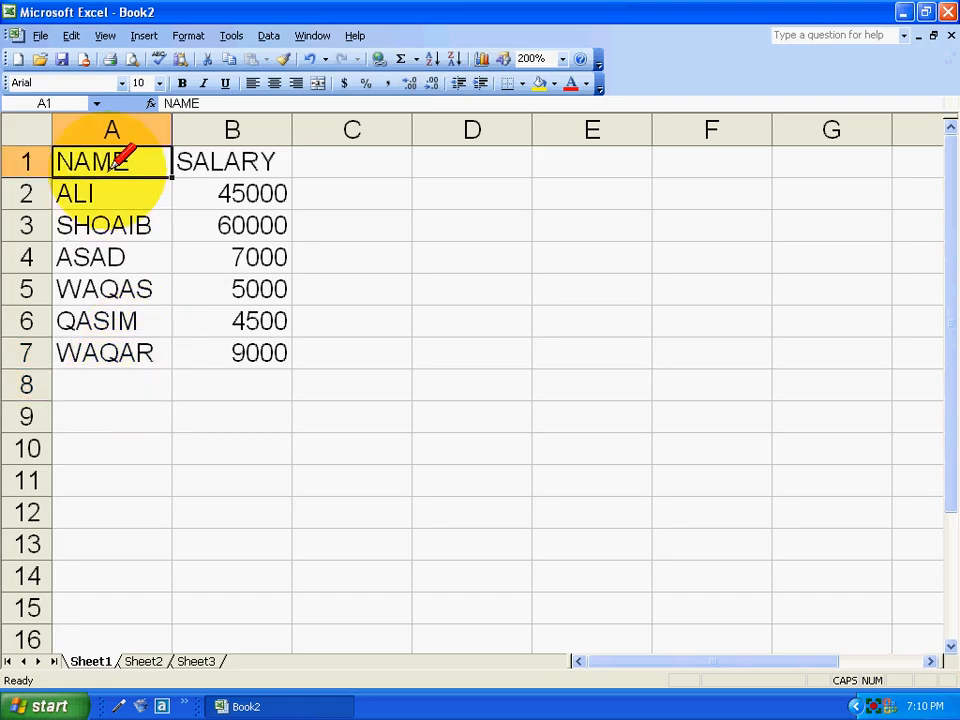
key(shift+Right)
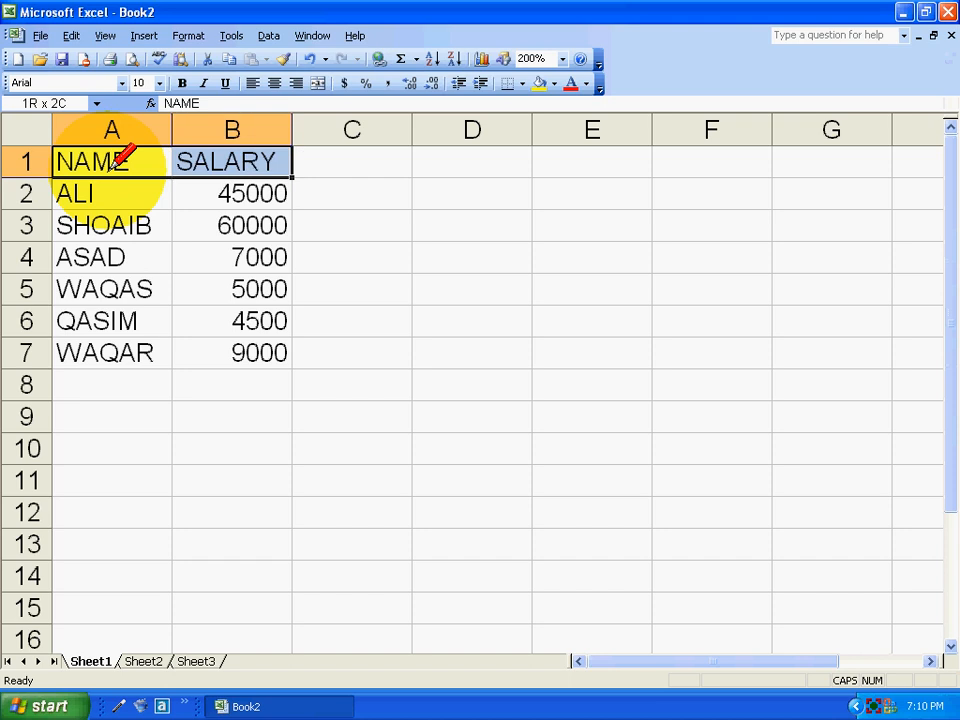
click(541, 83)
click(116, 408)
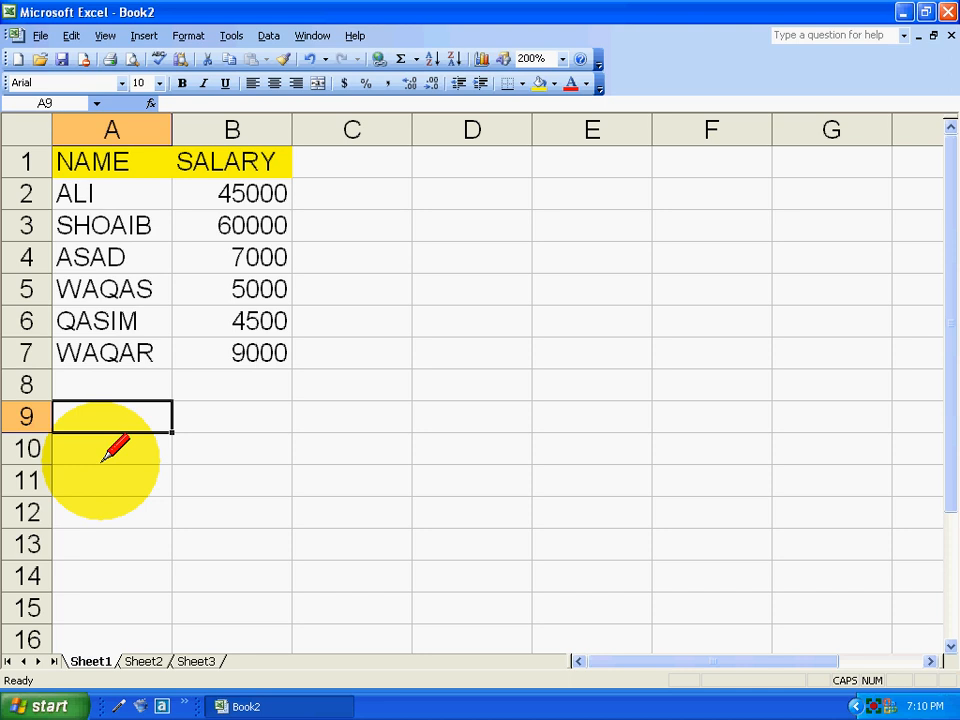
click(100, 187)
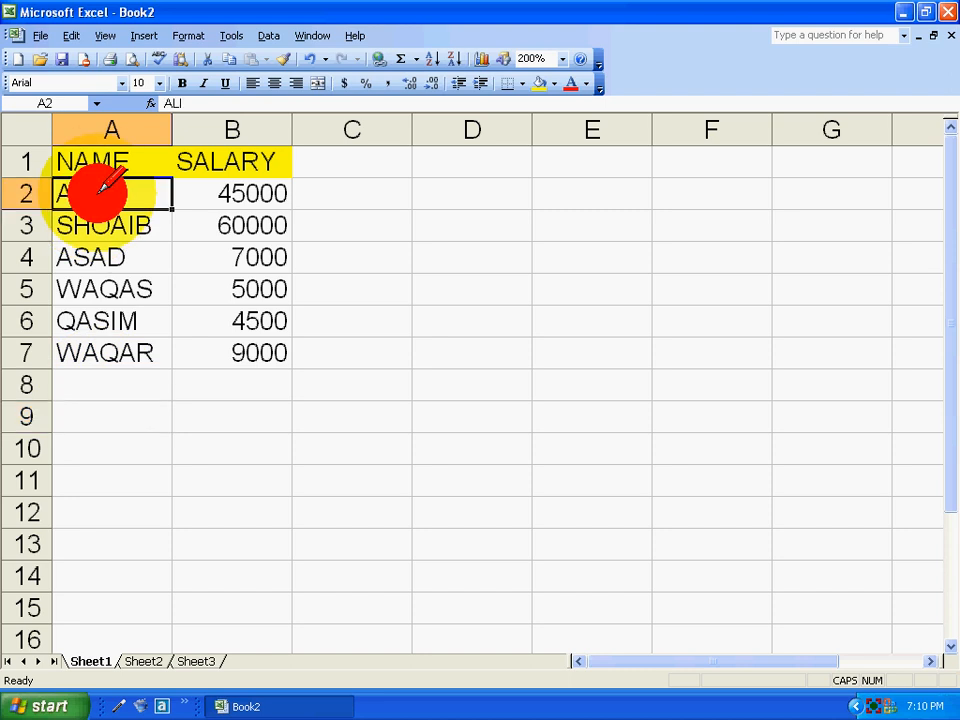
click(120, 157)
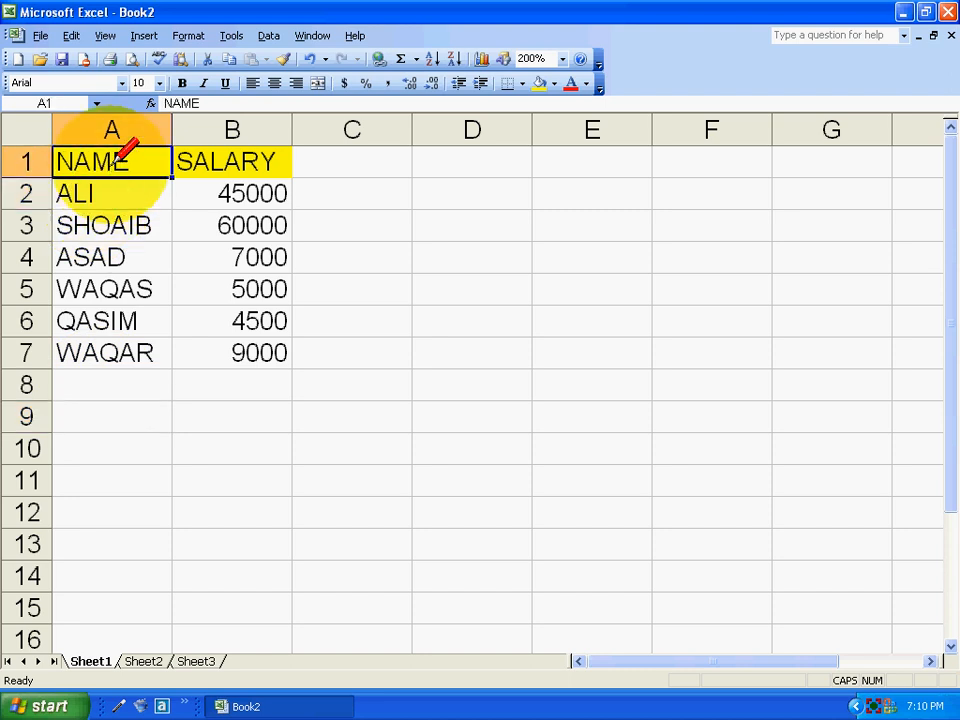
click(115, 255)
click(222, 258)
click(215, 288)
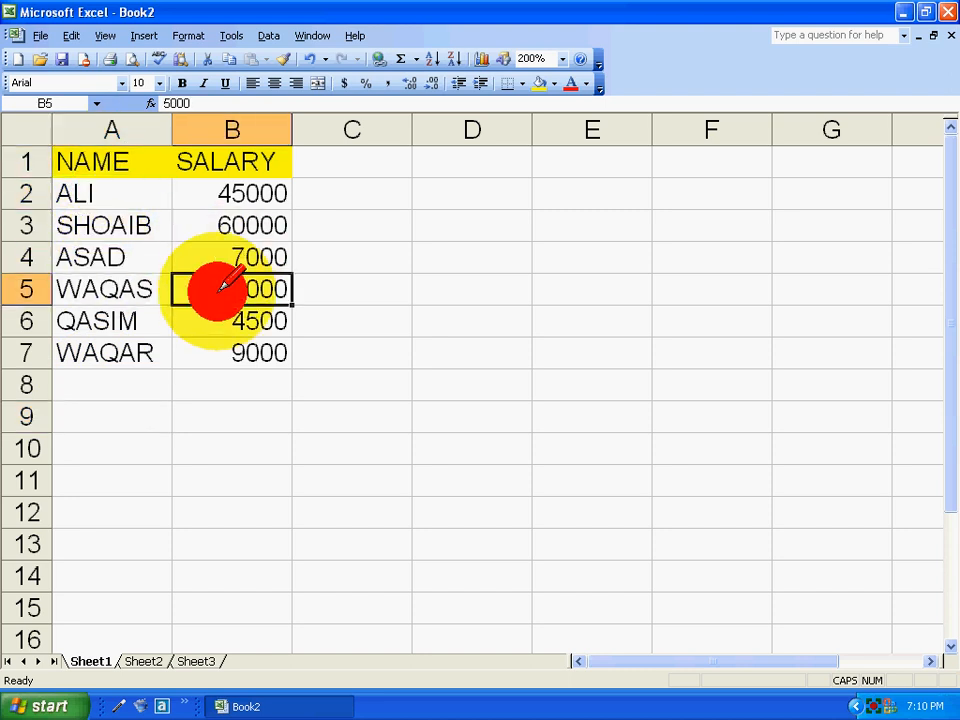
click(132, 318)
click(220, 222)
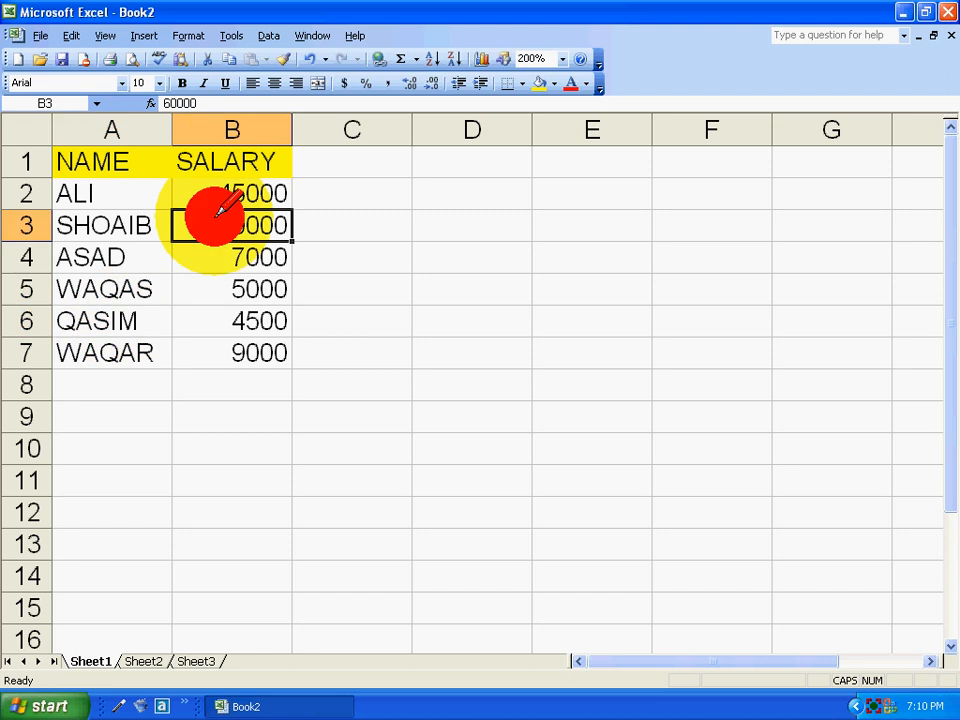
Step: Turn on AutoFilter for the NAME and SALARY list
click(270, 35)
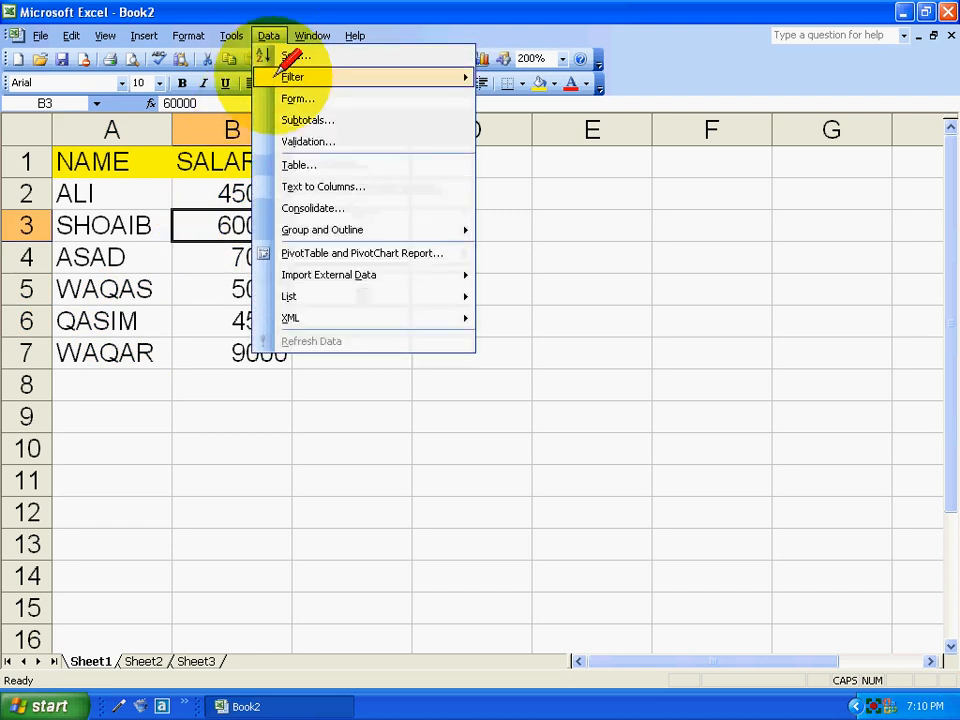
mouse_move(292, 76)
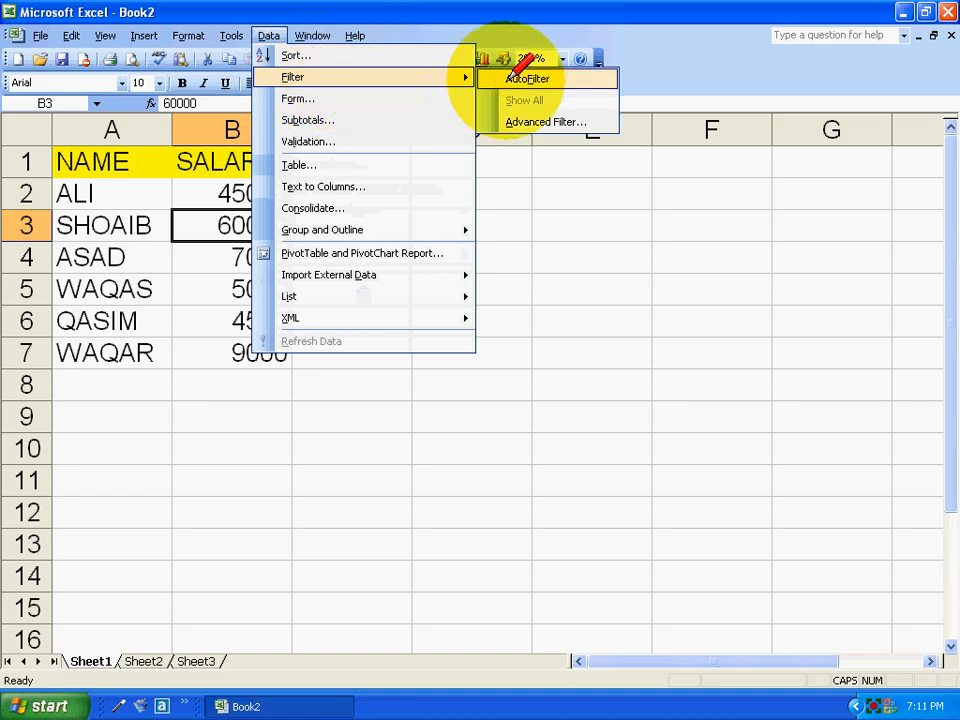
click(208, 218)
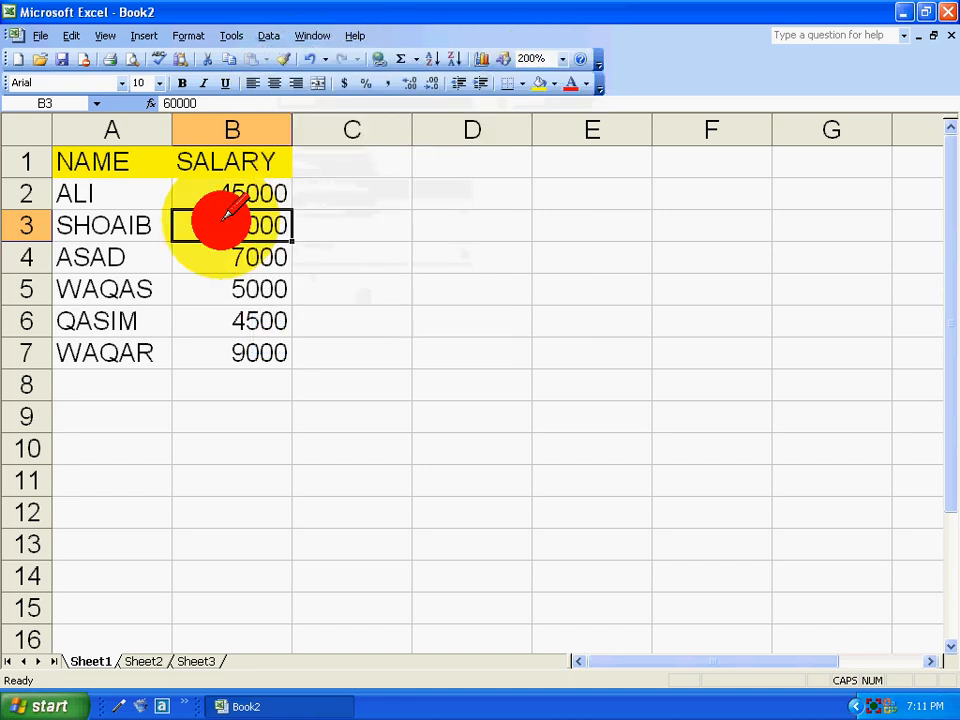
click(152, 220)
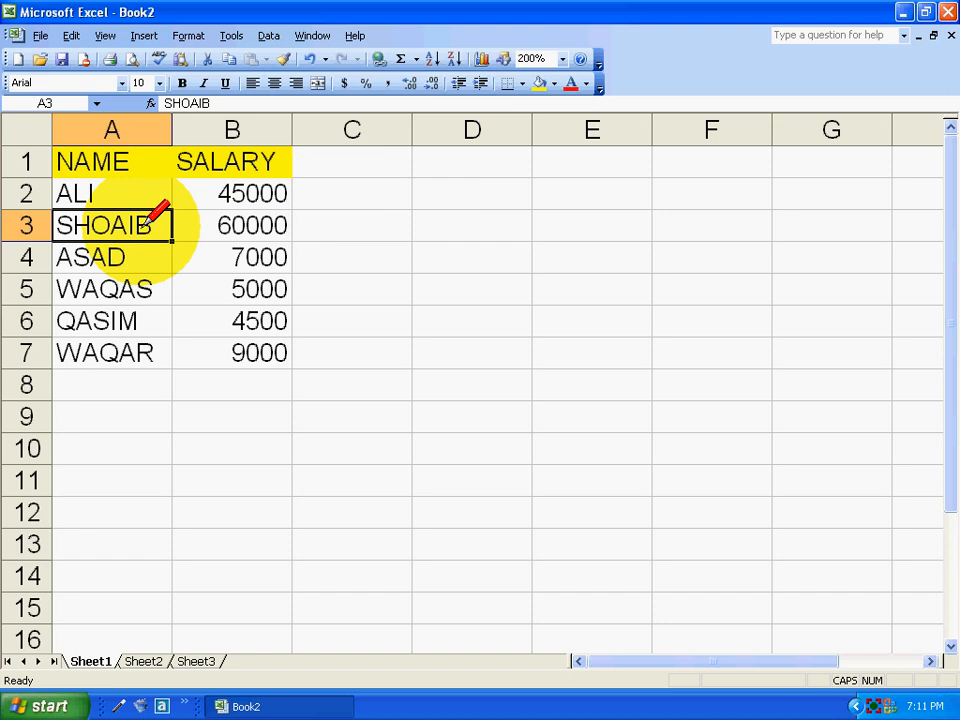
click(268, 37)
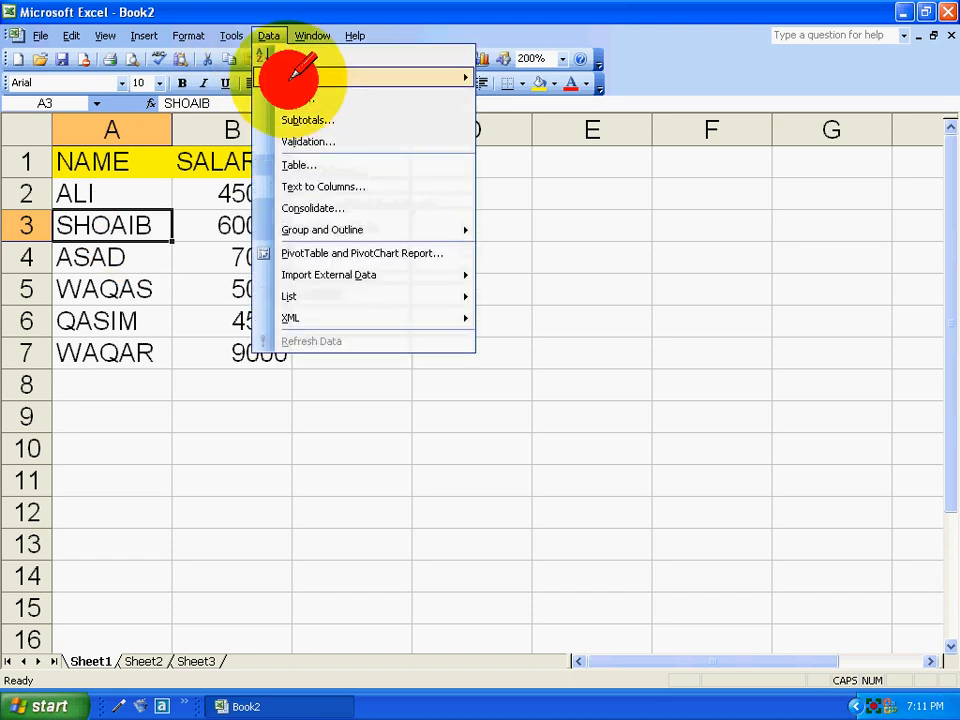
mouse_move(310, 77)
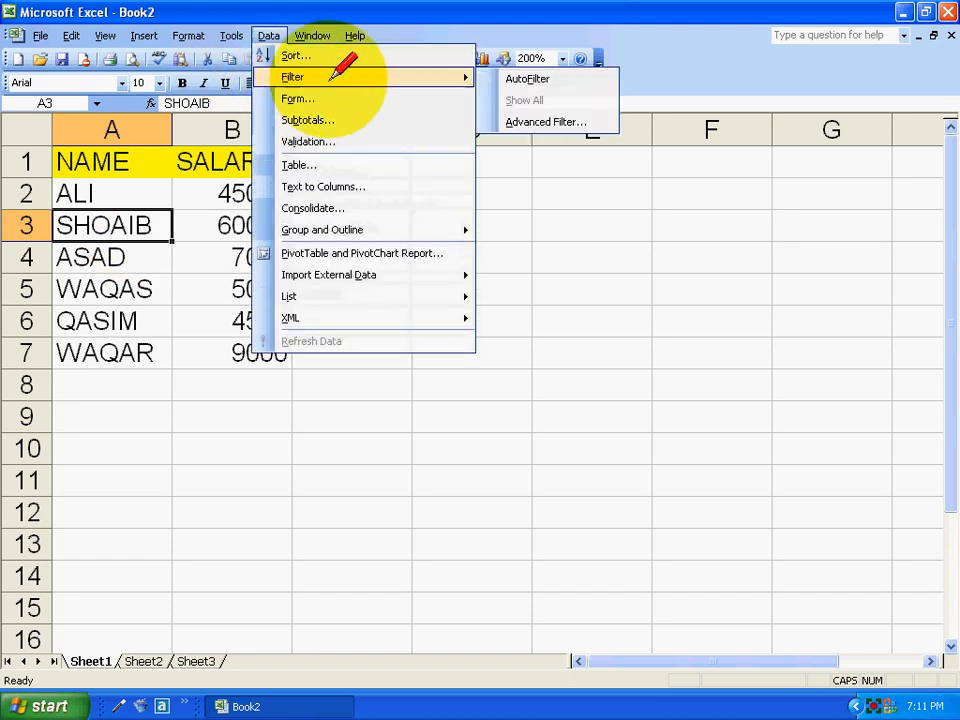
click(510, 79)
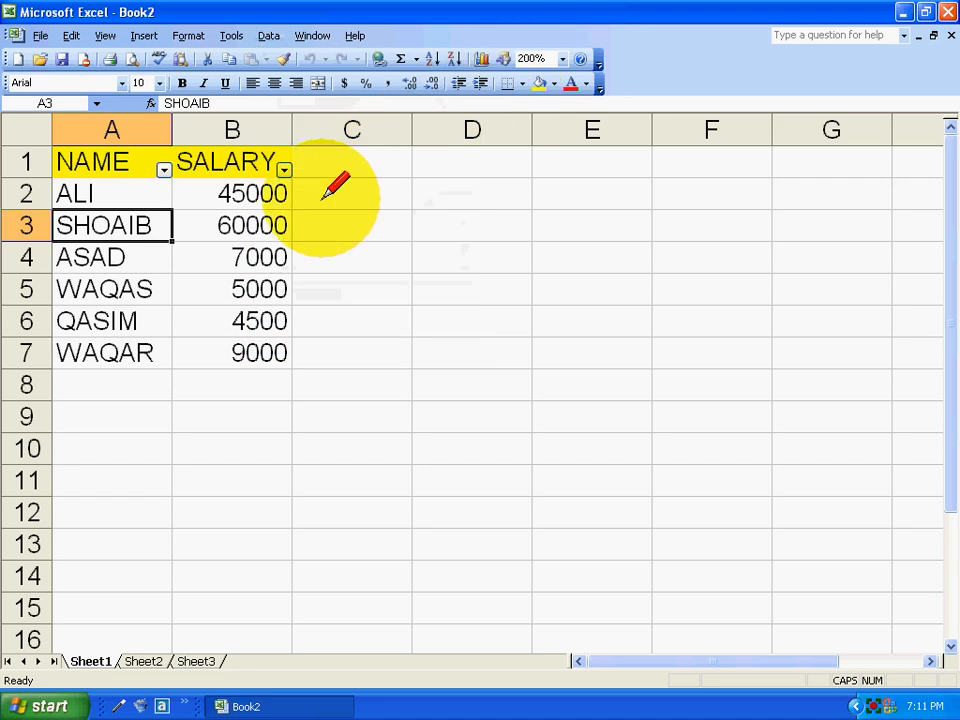
Step: Examine the filter lists of the NAME and SALARY headers without choosing an entry
click(88, 154)
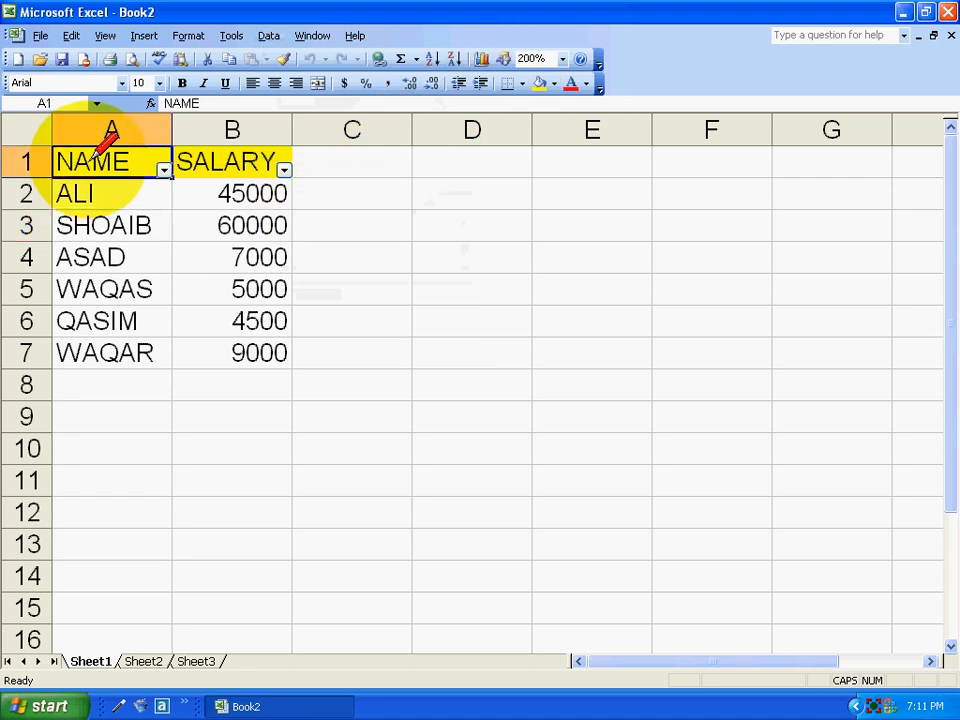
click(182, 157)
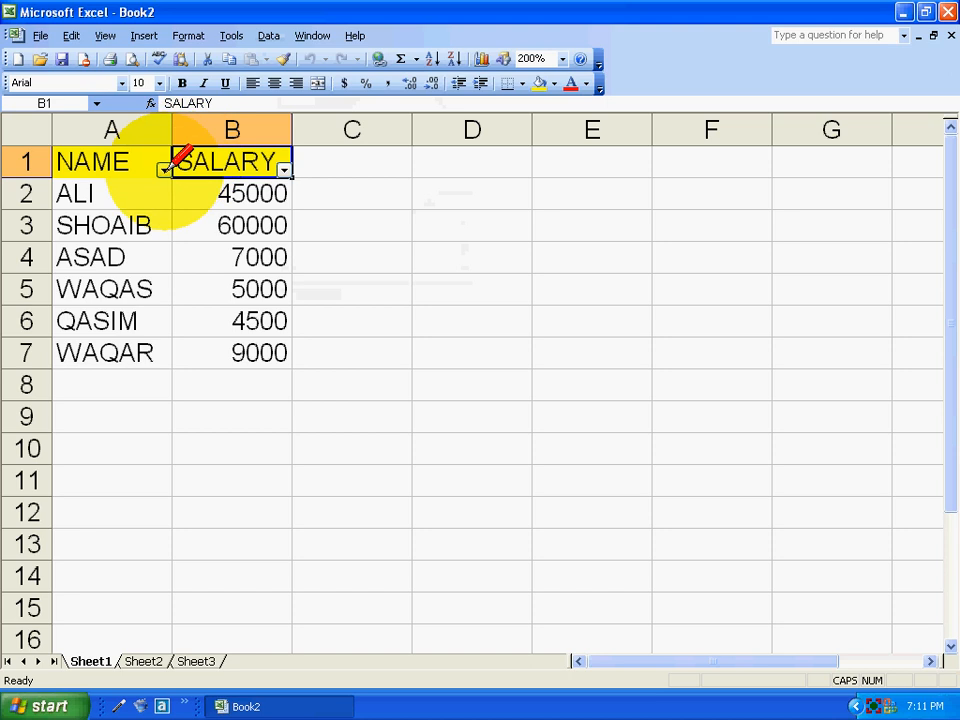
click(165, 171)
click(165, 171)
click(287, 172)
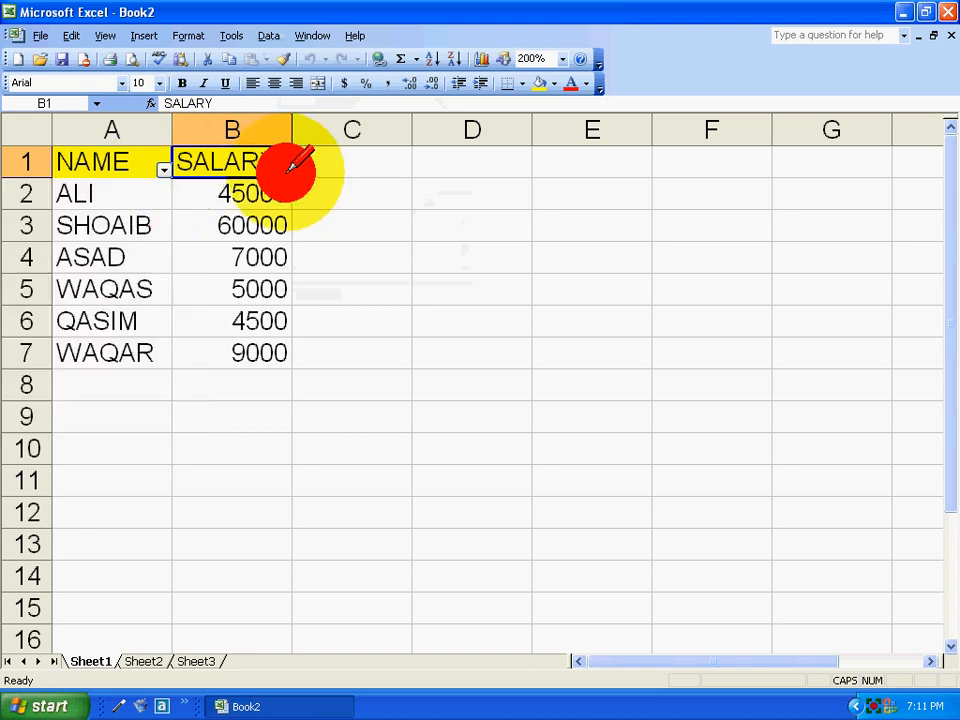
click(287, 171)
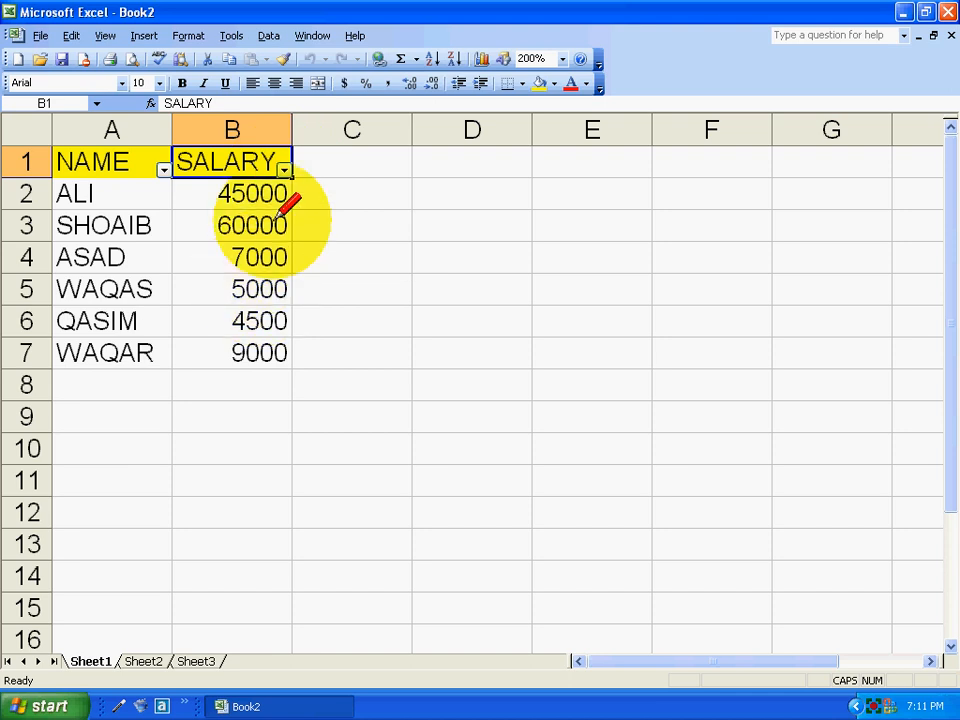
Step: Sort the list by SALARY through its filter list, first in ascending and finally in descending order
click(285, 169)
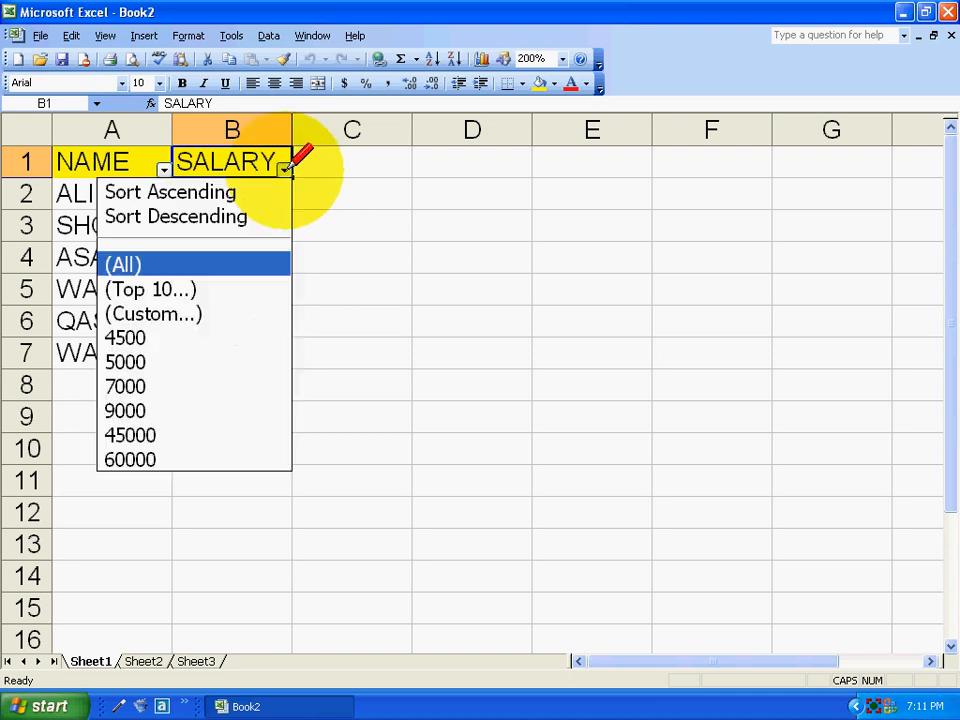
click(168, 189)
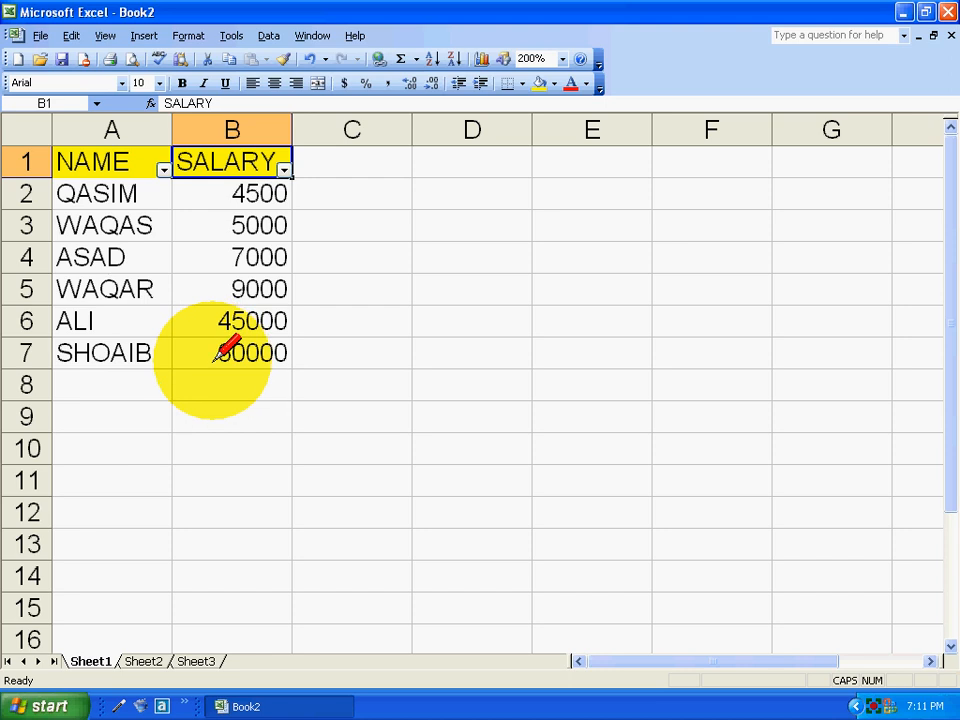
click(284, 169)
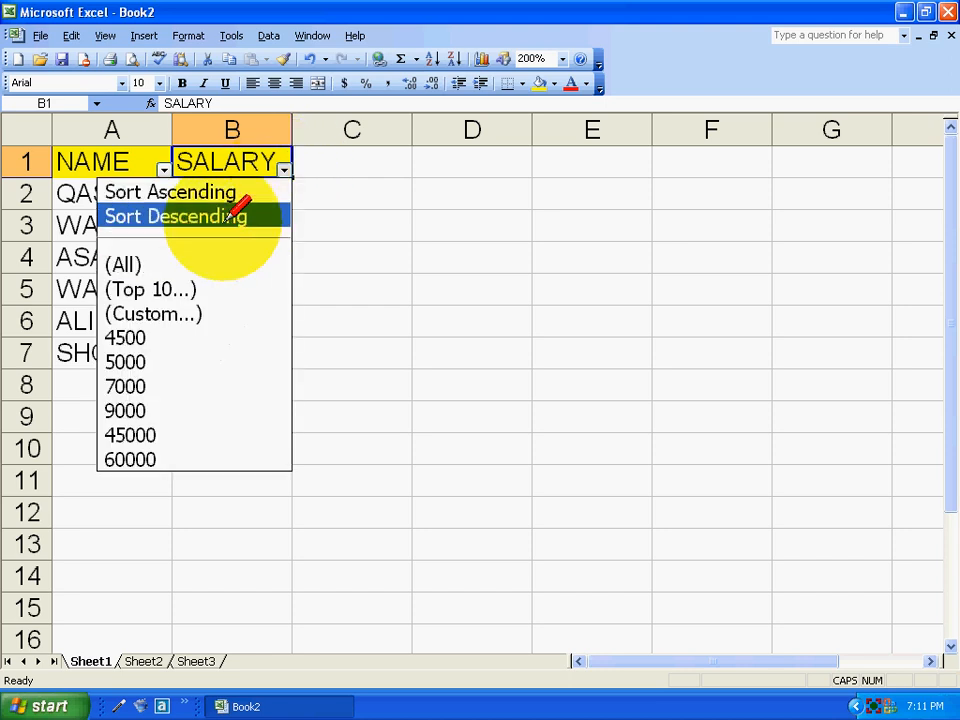
click(170, 214)
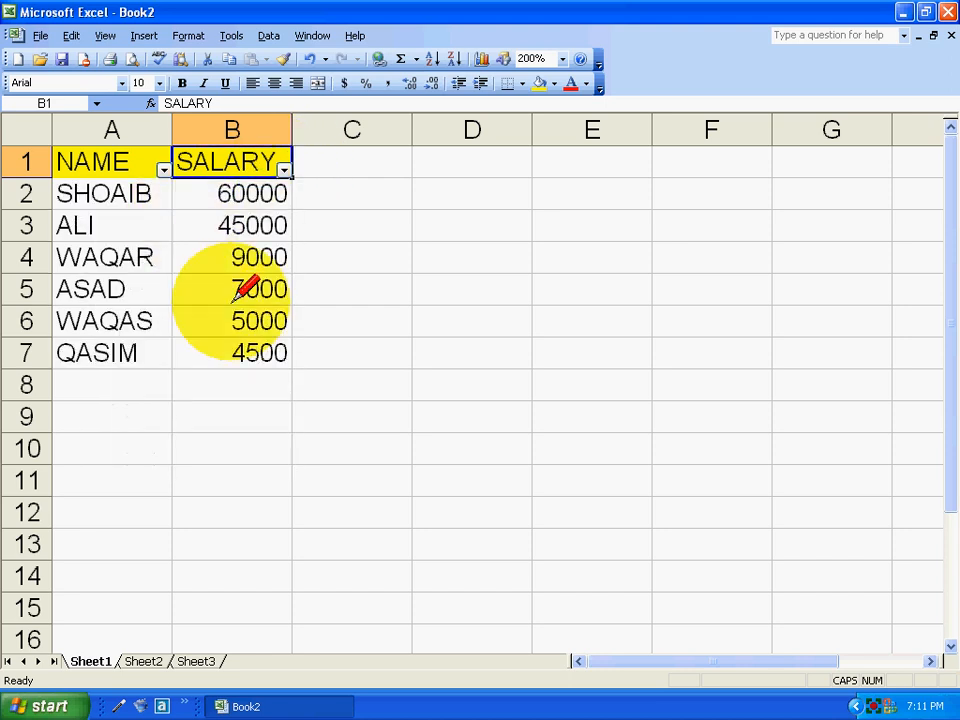
Step: Add a record in row 8 of the list, with a new employee's first name under NAME and 45000 under SALARY
click(284, 169)
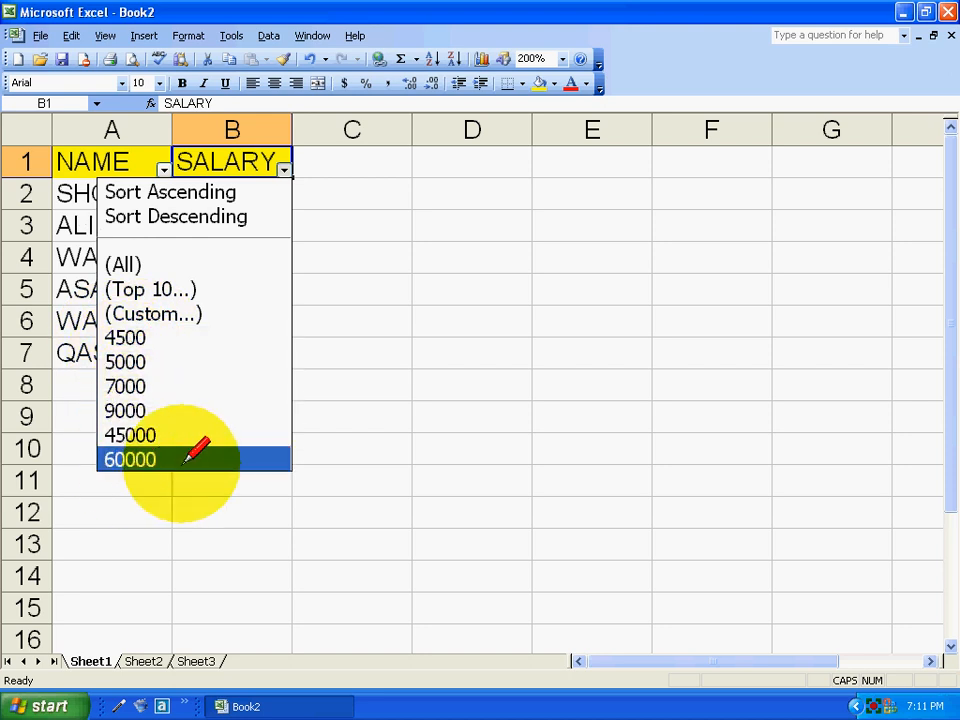
click(78, 382)
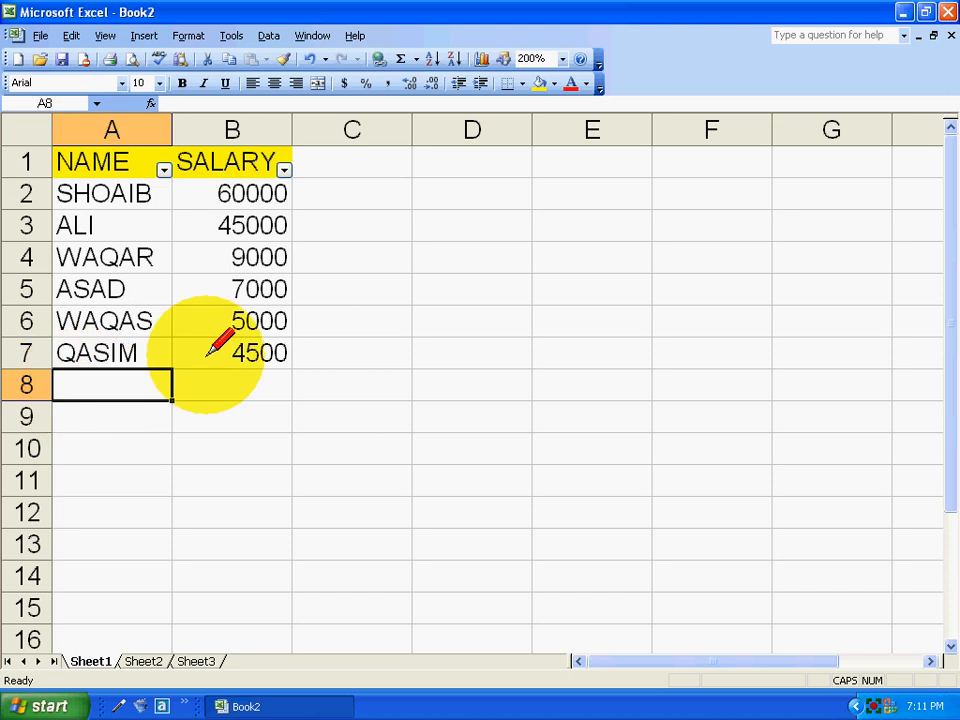
text(ADIL)
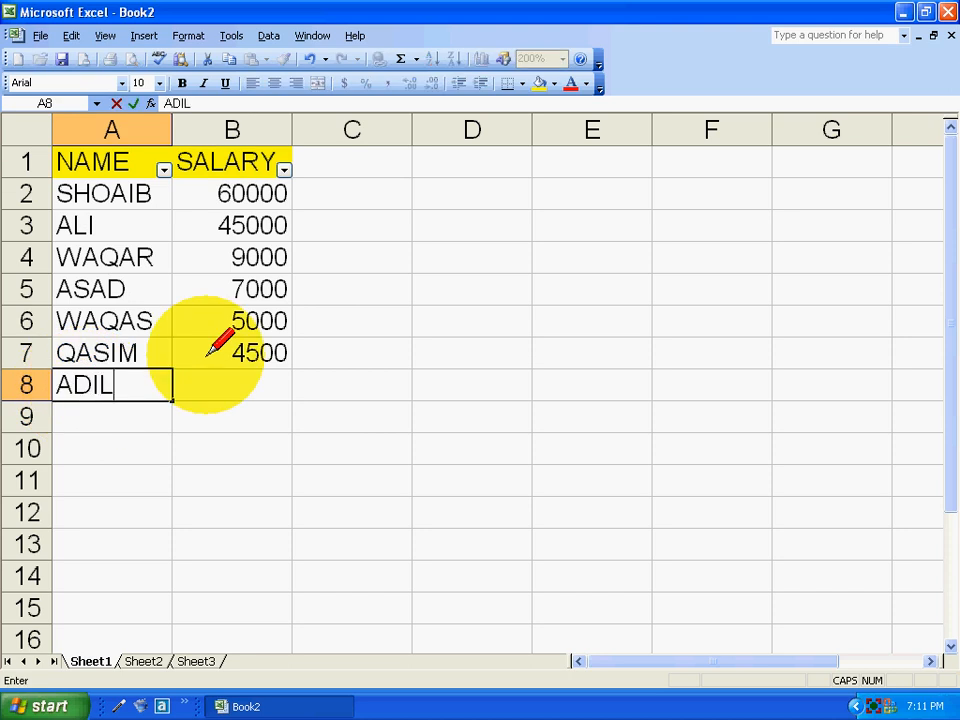
key(Tab)
text(45000)
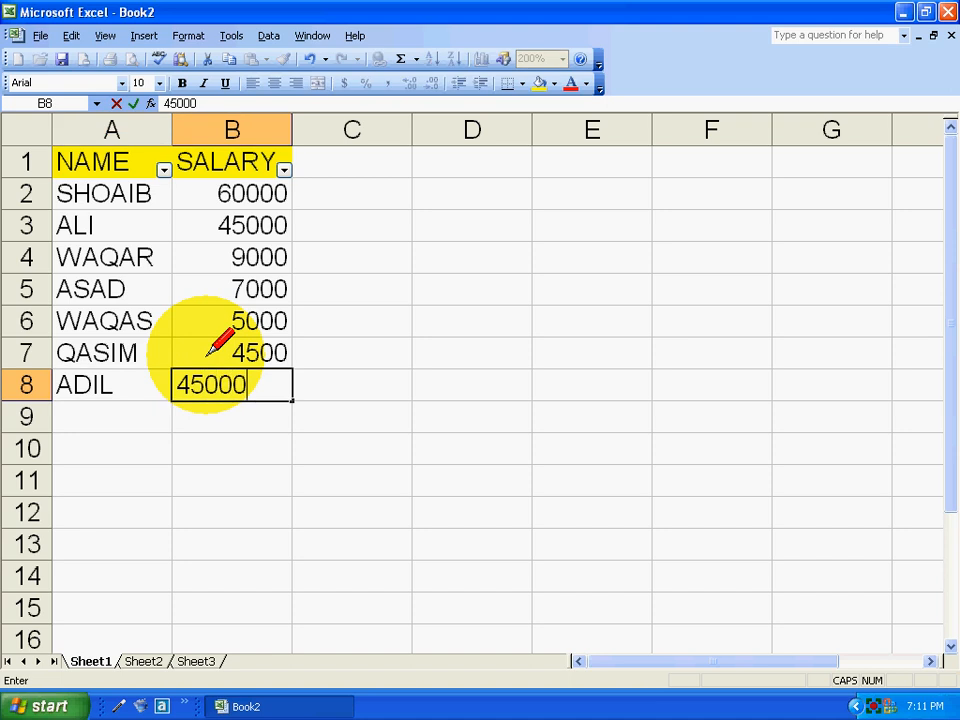
key(Left)
key(Up)
key(Up)
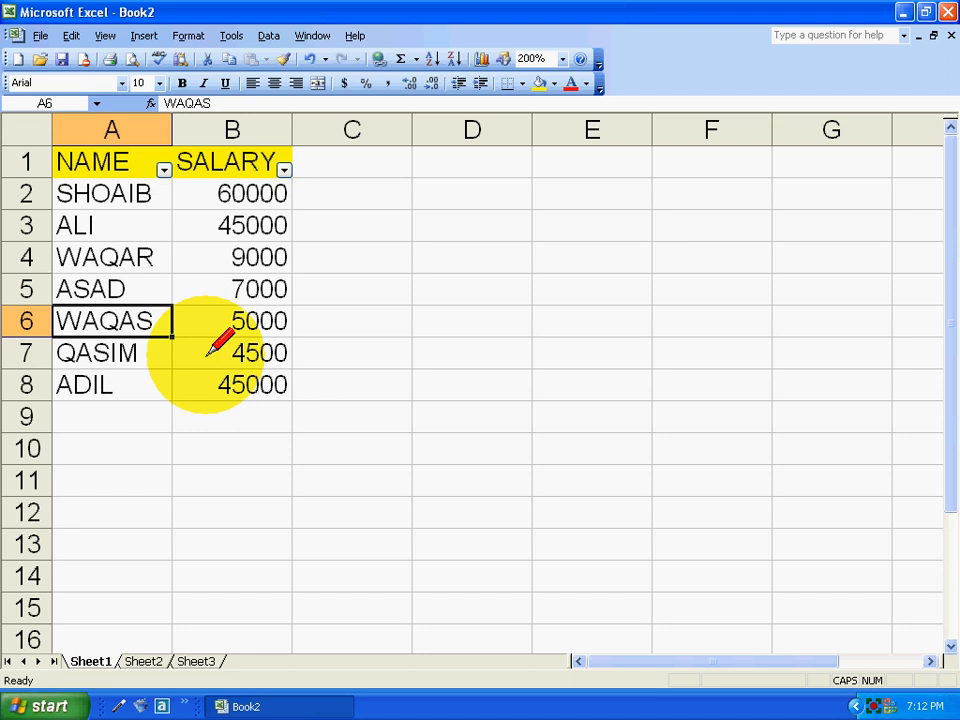
Step: Filter the list to the records with a SALARY of 45000 and check the filtered rows in print preview
click(285, 169)
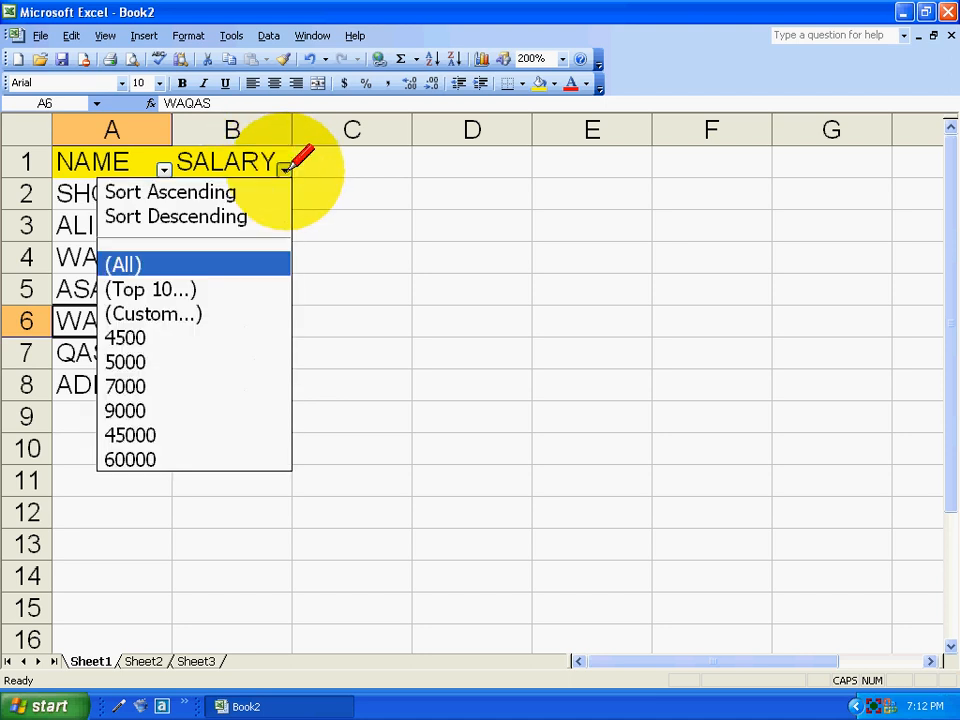
click(130, 432)
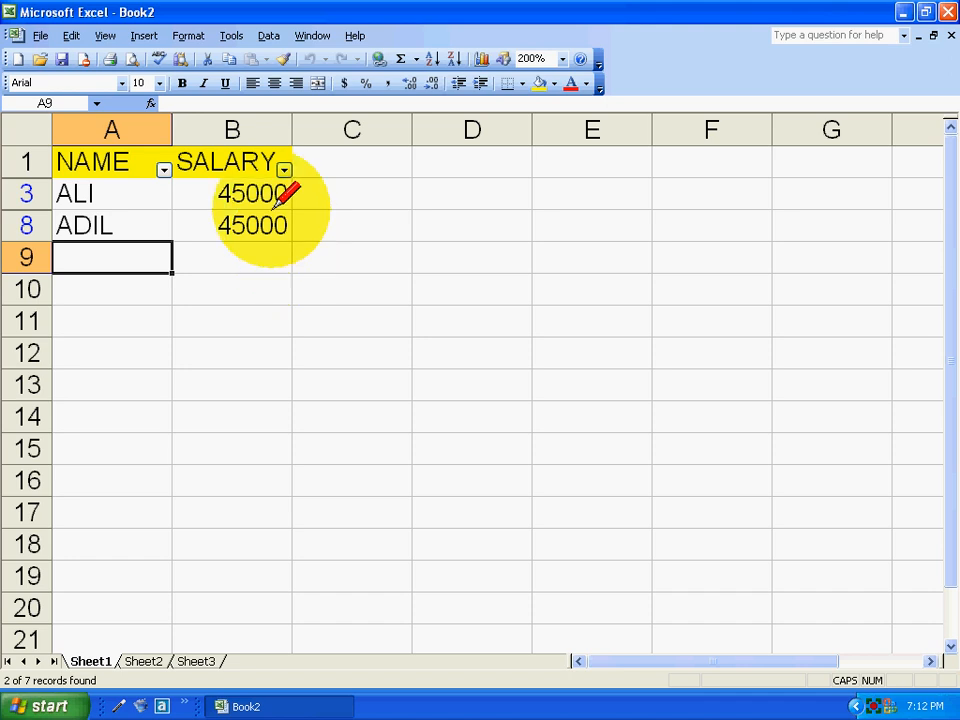
click(130, 58)
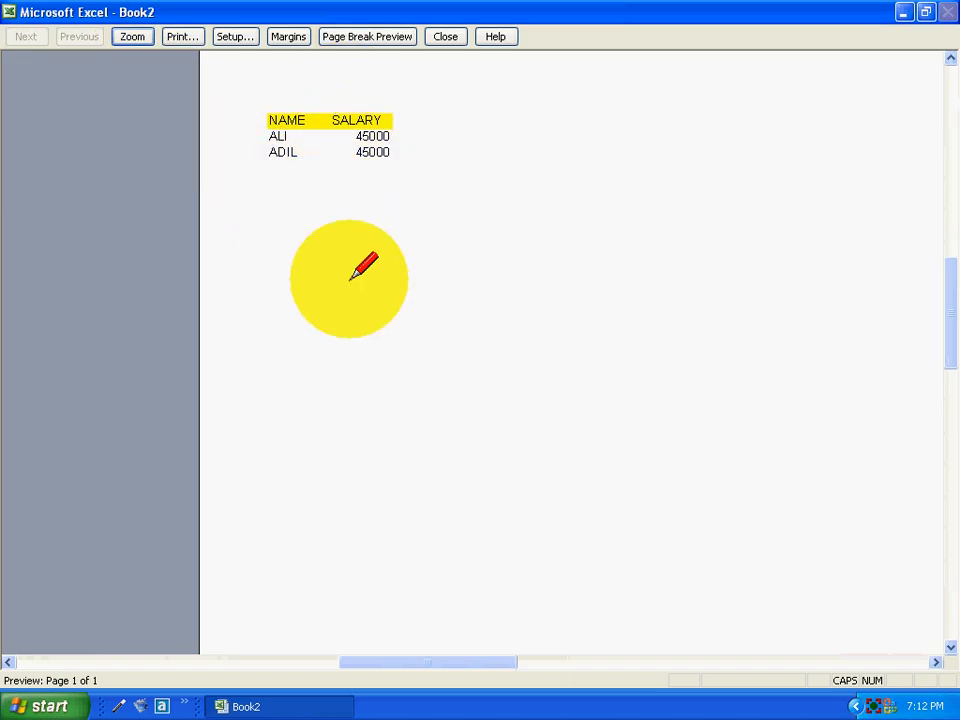
click(445, 36)
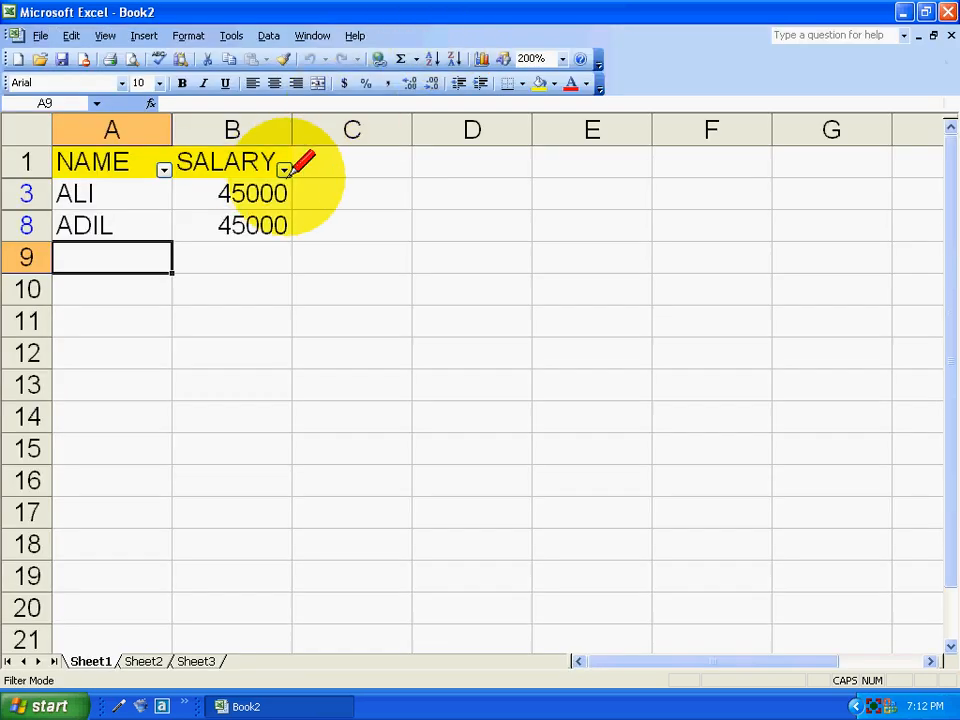
Step: Show all records again and filter SALARY to the top 1 item with the Top 10 AutoFilter
click(284, 169)
click(135, 262)
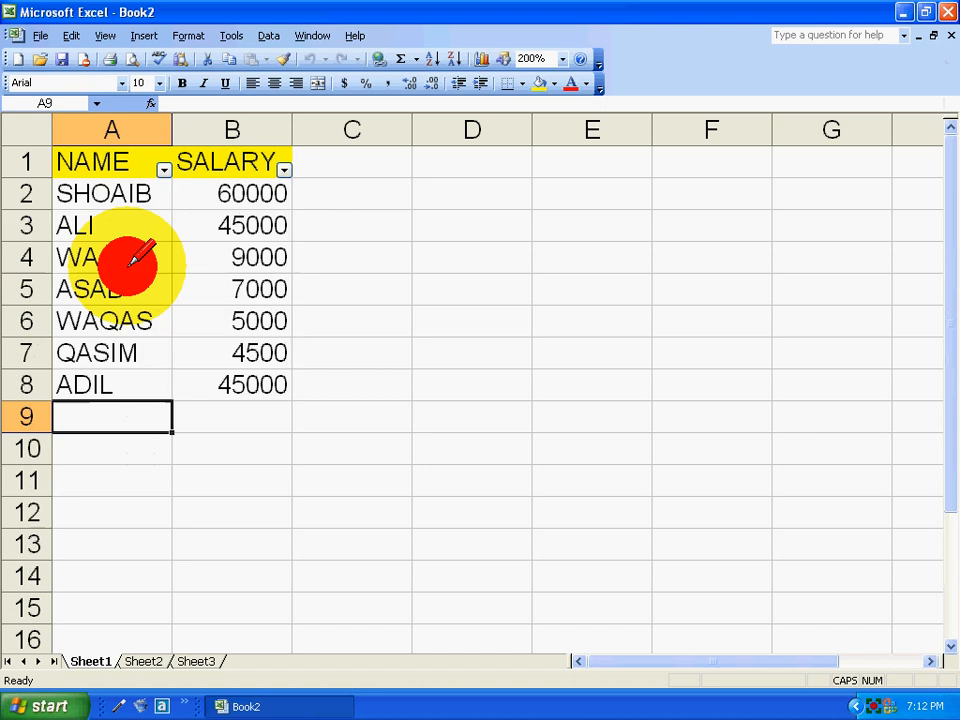
click(284, 169)
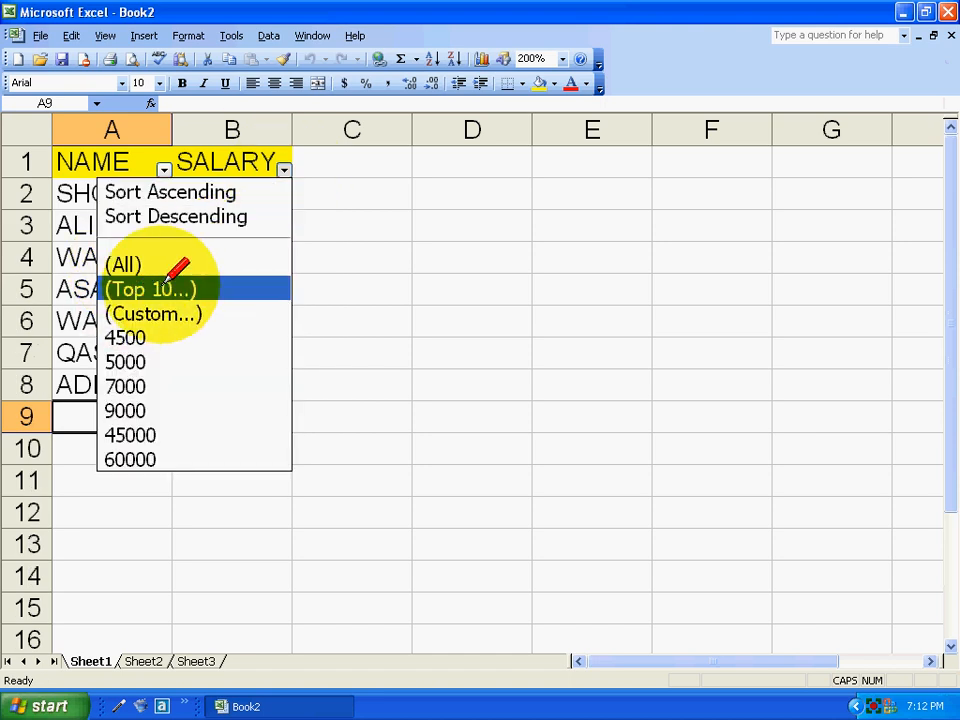
click(136, 286)
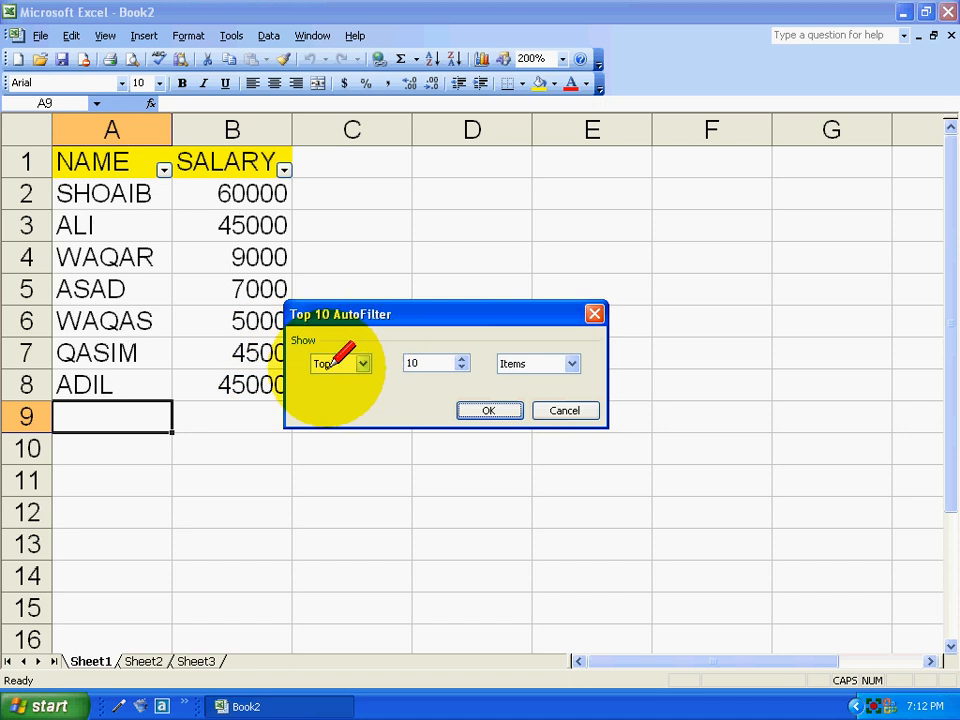
click(462, 367)
click(462, 367)
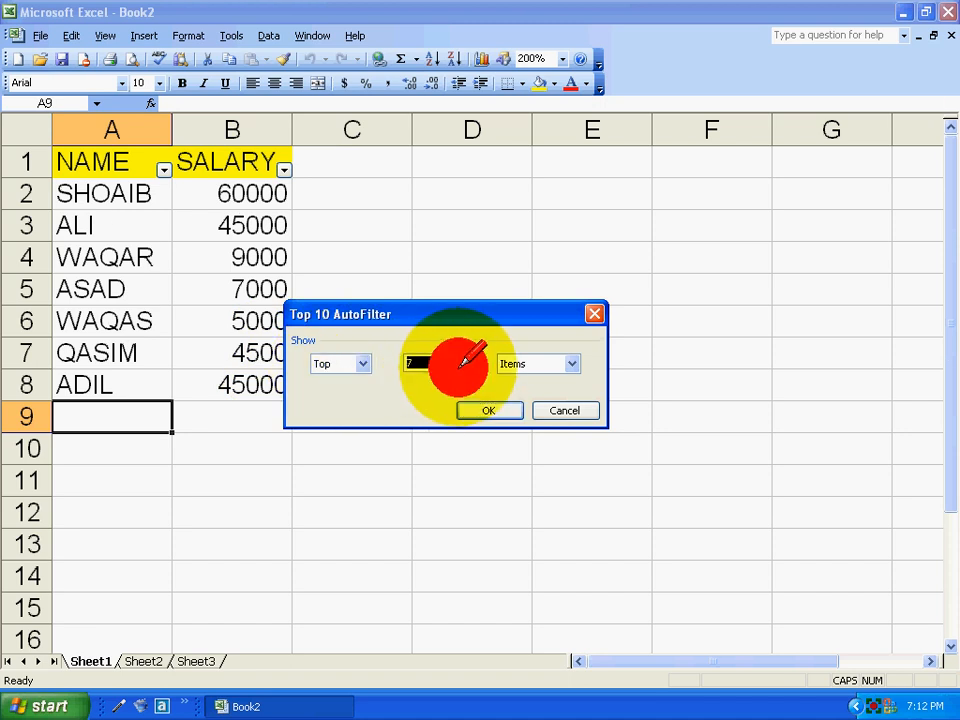
click(462, 367)
click(461, 367)
click(461, 367)
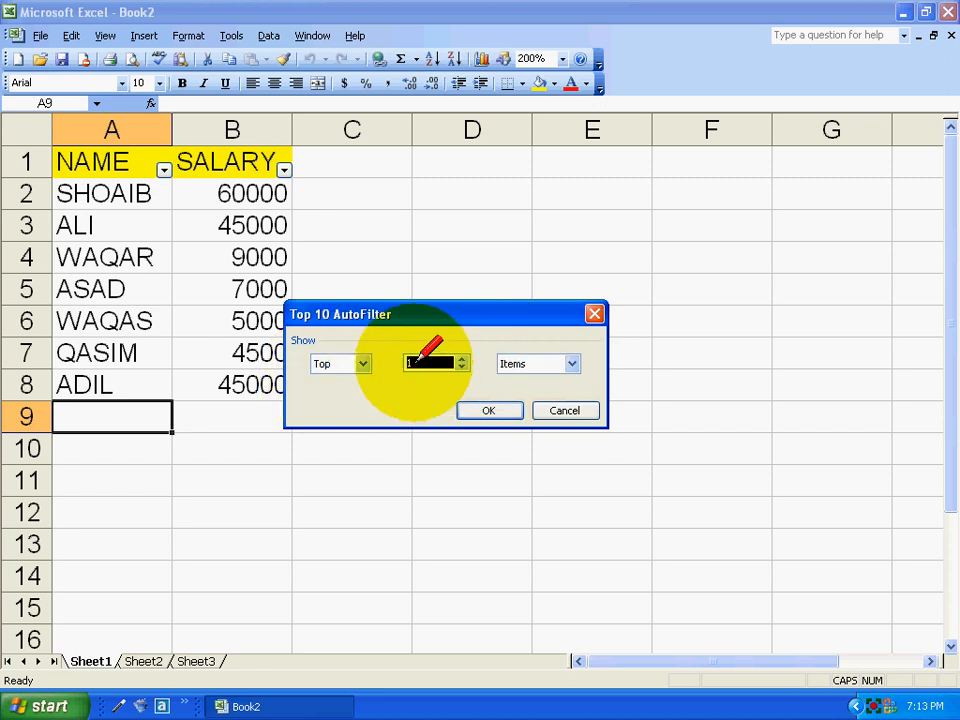
click(486, 408)
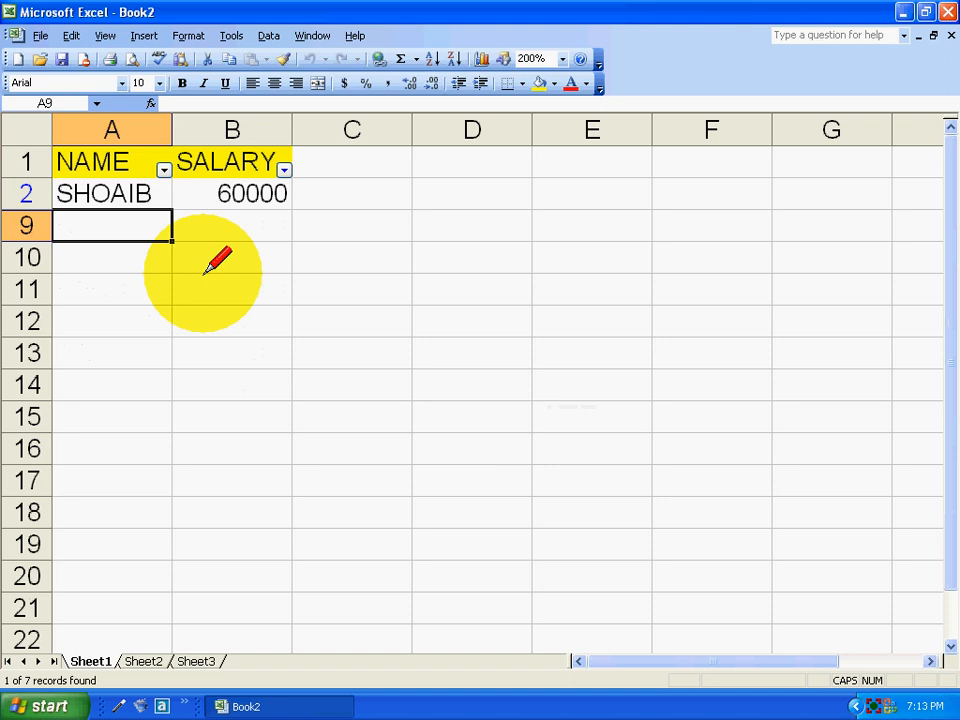
click(20, 193)
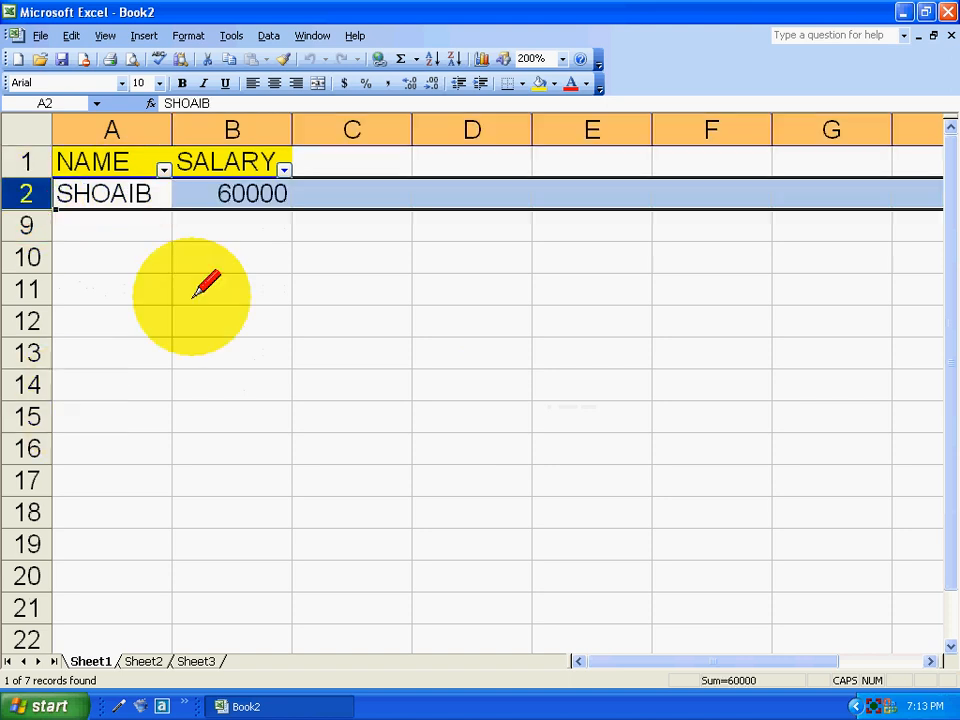
click(216, 256)
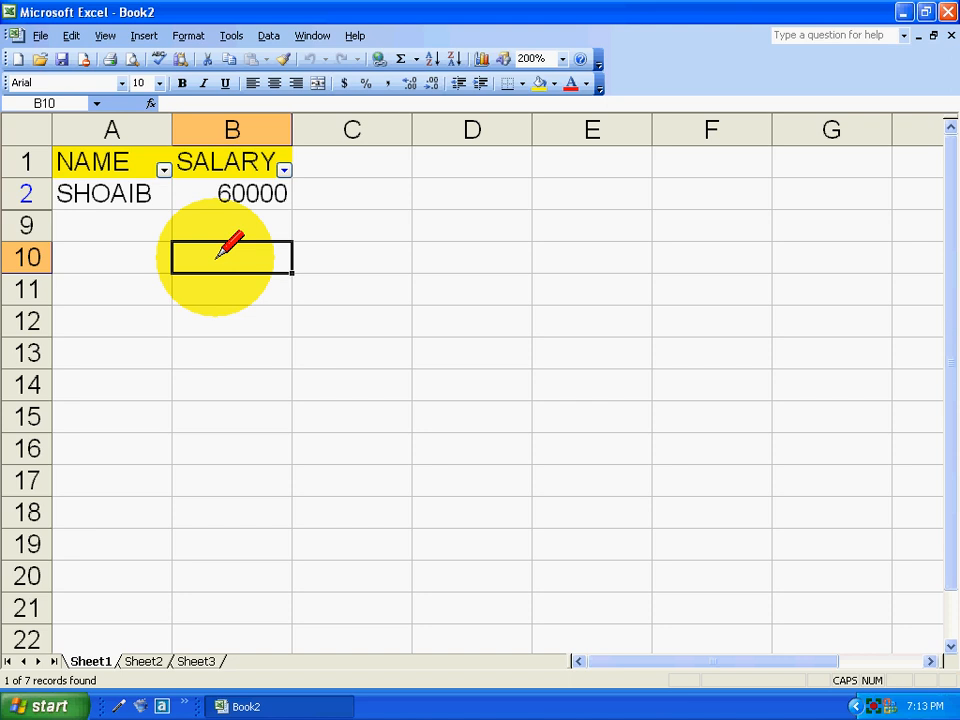
Step: Change the SALARY Top 10 AutoFilter to show the bottom 1 item
click(284, 169)
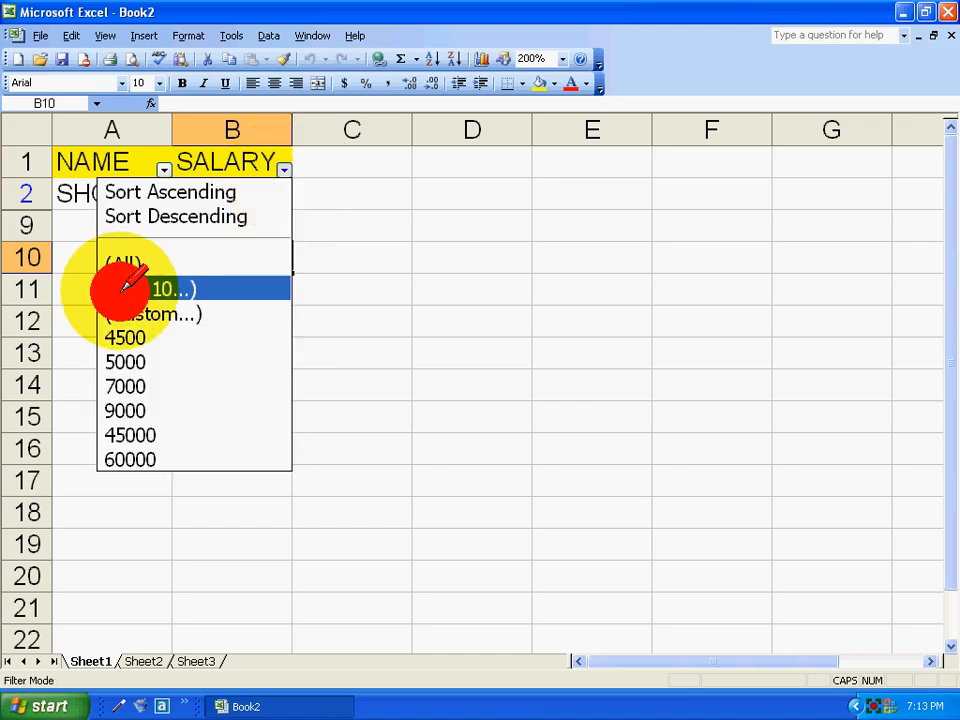
click(127, 287)
click(362, 363)
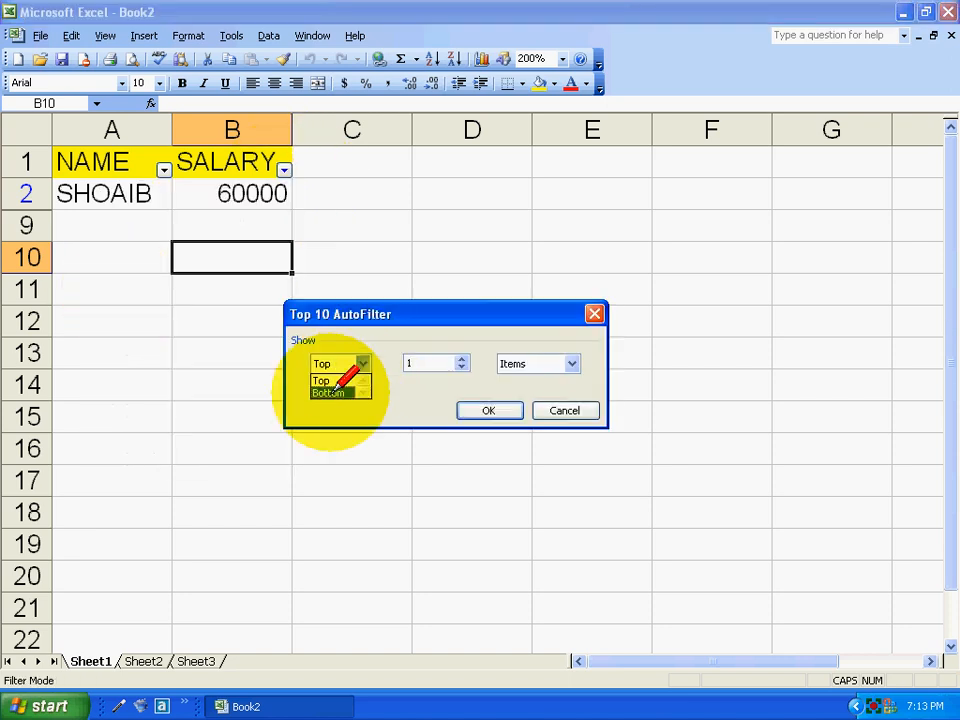
click(334, 392)
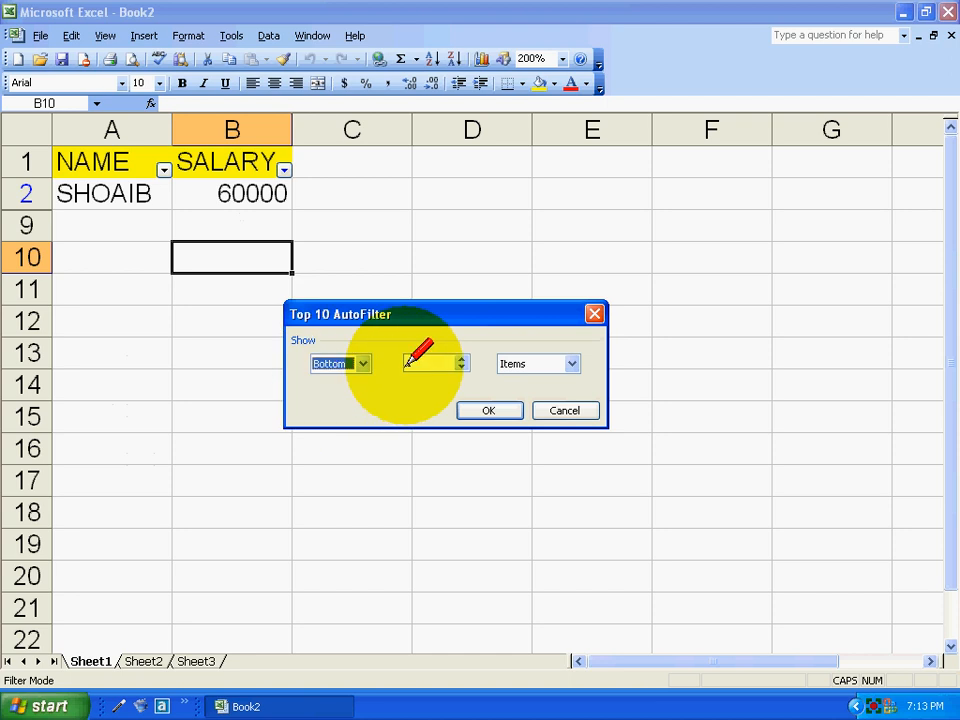
text(1)
click(482, 407)
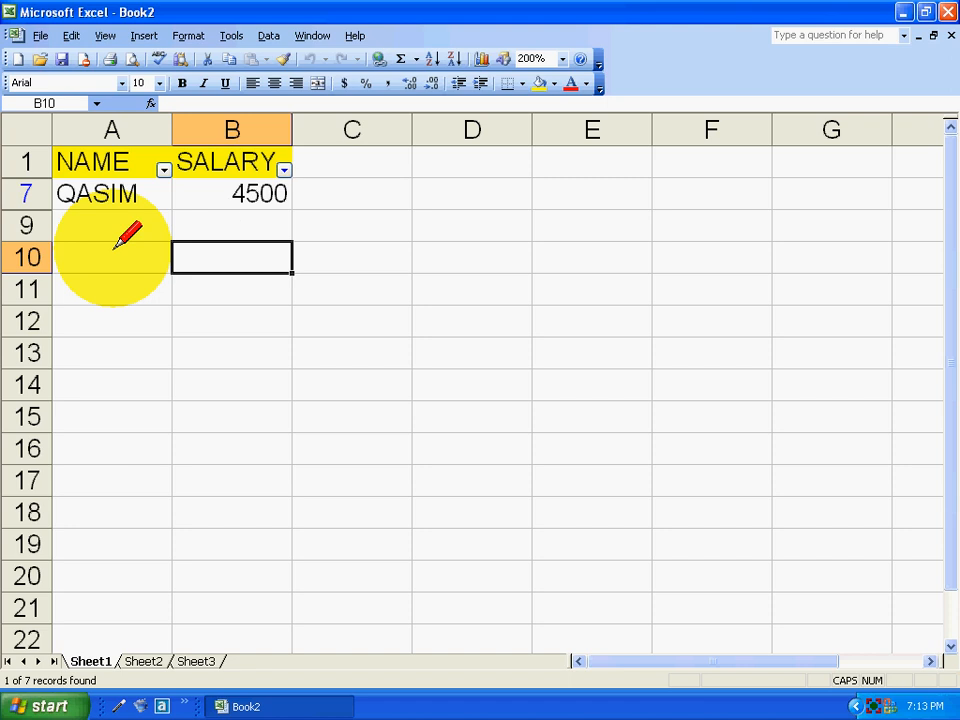
Step: Show all records again and apply a custom filter for rows where SALARY equals 12000
click(284, 169)
click(125, 262)
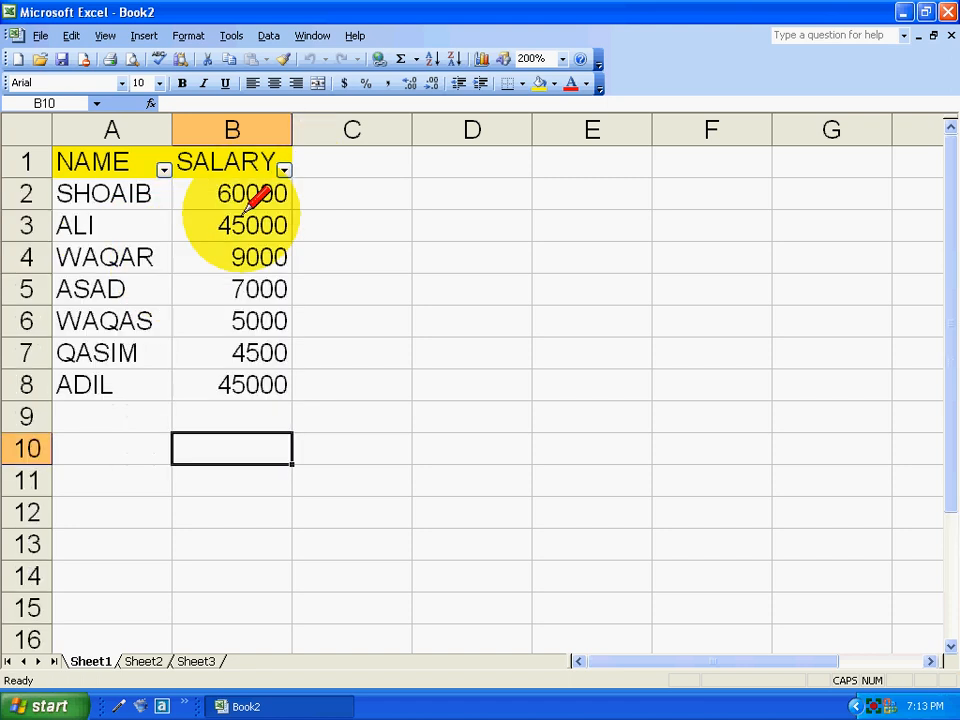
click(284, 167)
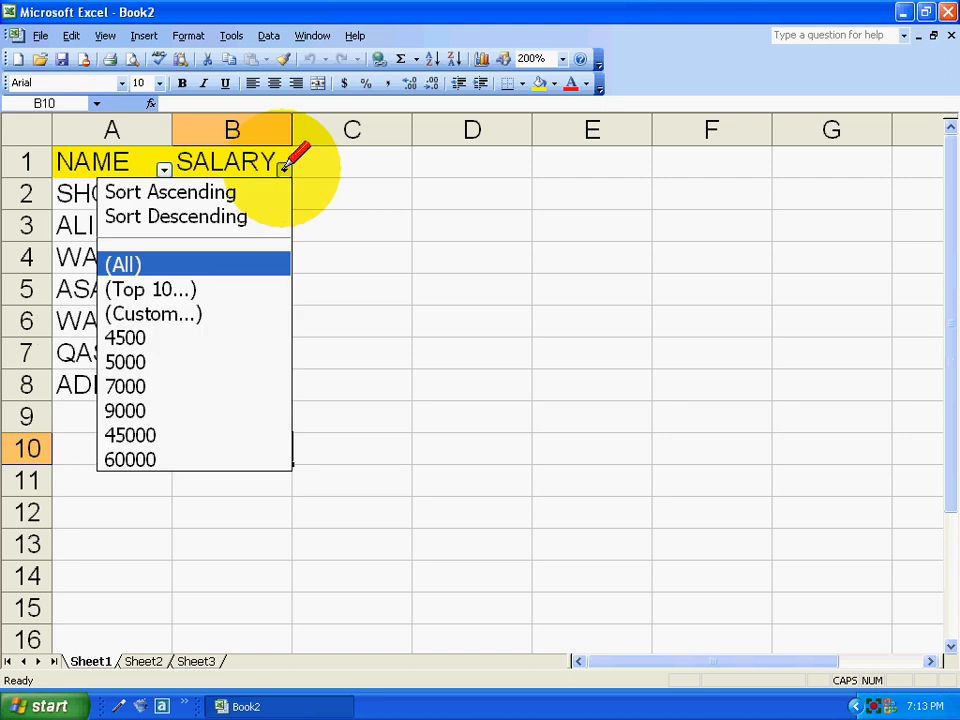
click(152, 312)
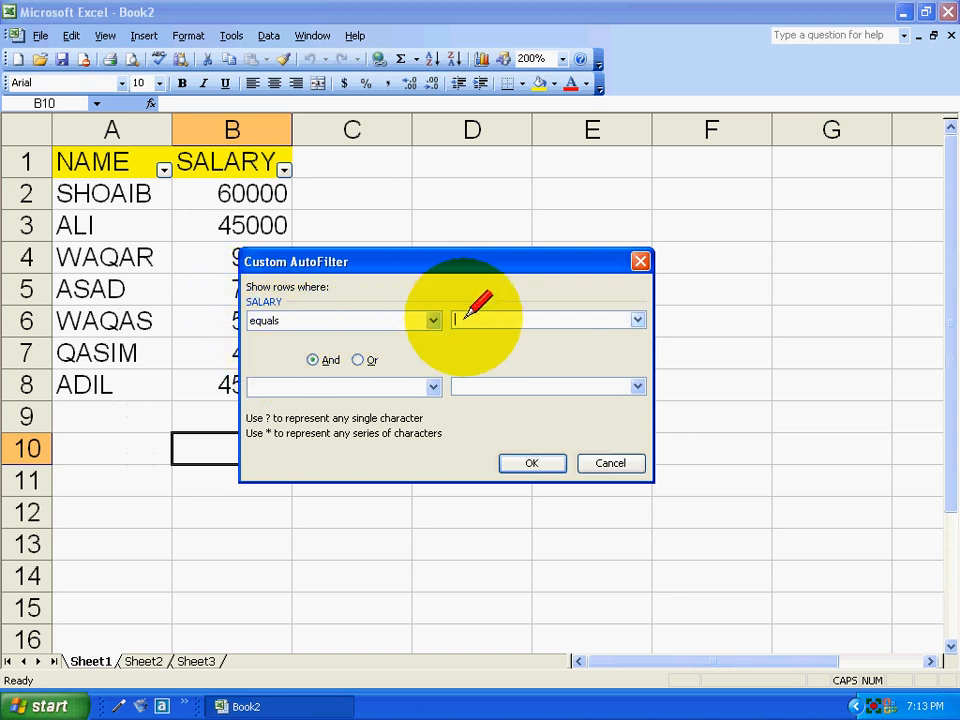
text(12000)
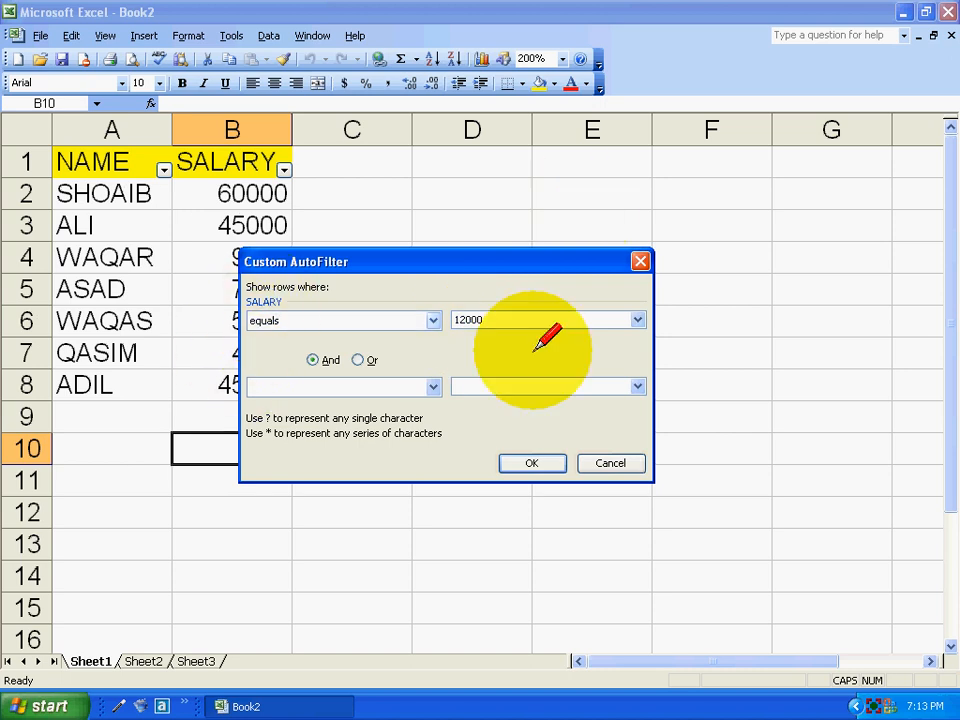
click(527, 462)
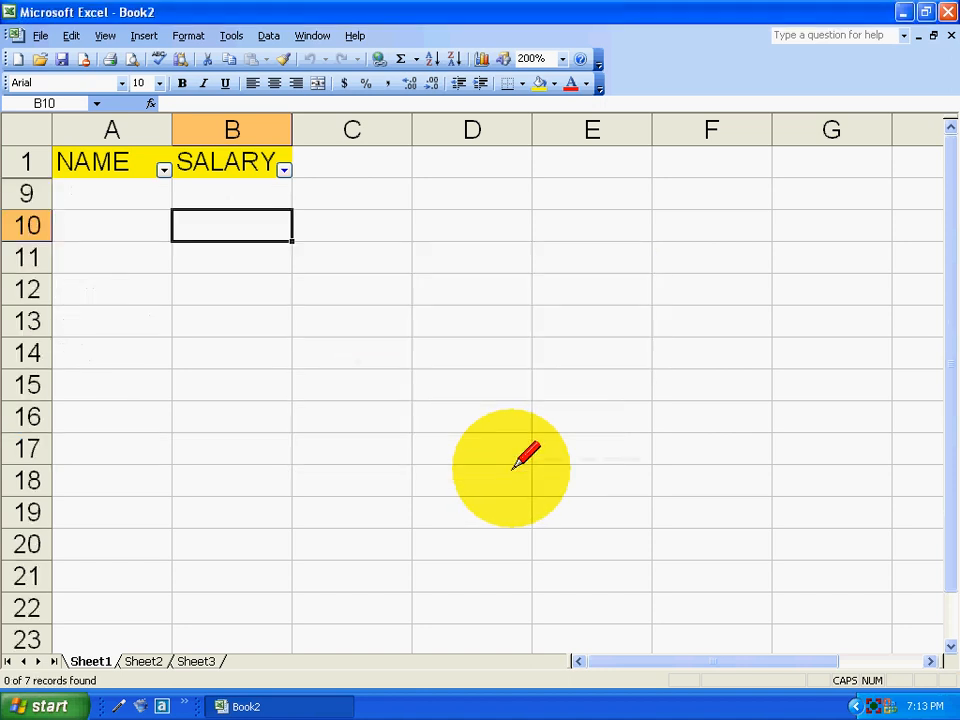
Step: Clear the SALARY filter and apply a custom filter for rows where SALARY does not equal 45000
click(285, 168)
click(212, 262)
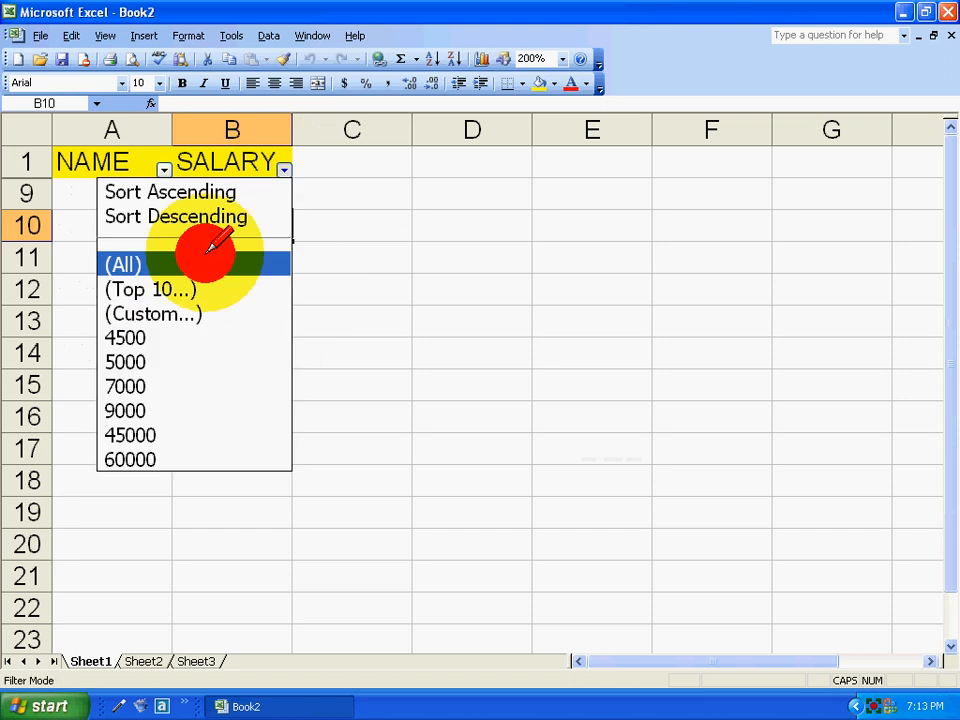
click(285, 168)
click(150, 313)
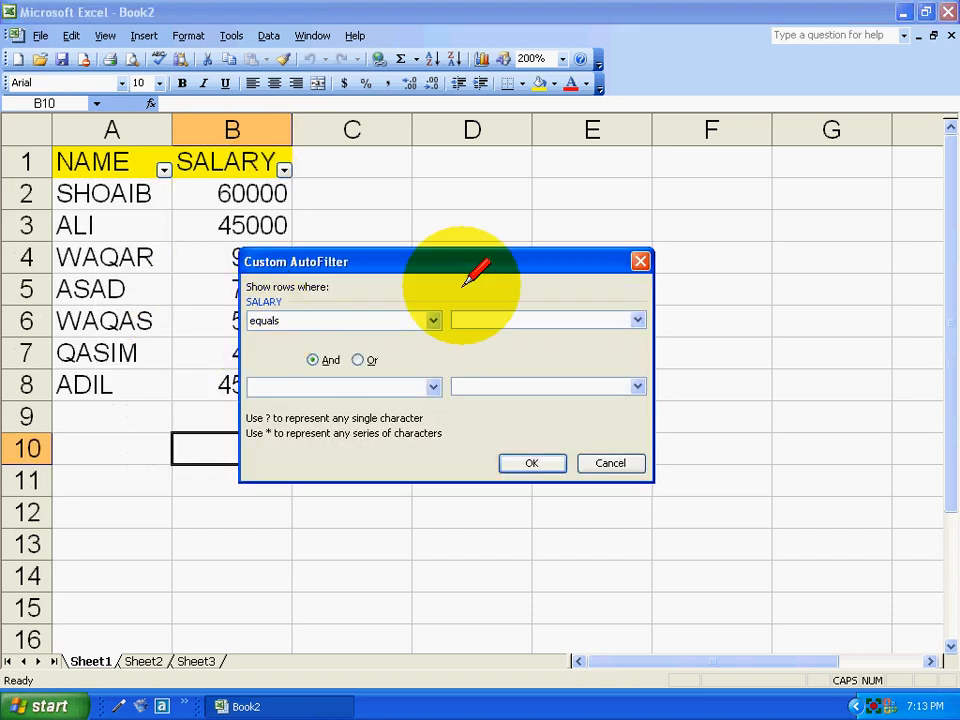
click(433, 320)
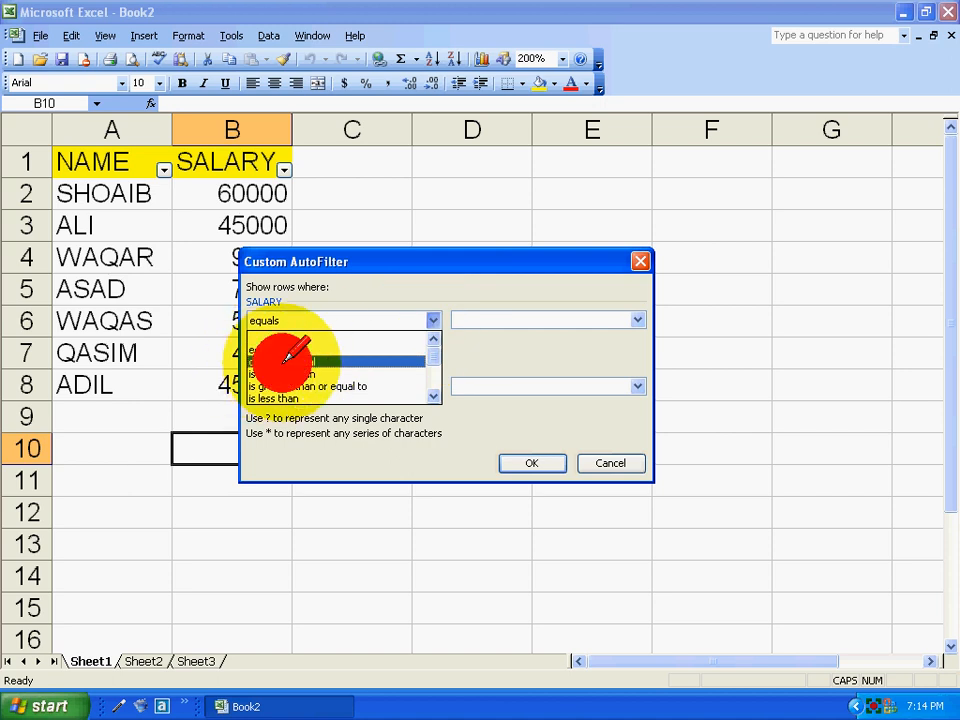
click(275, 360)
click(478, 320)
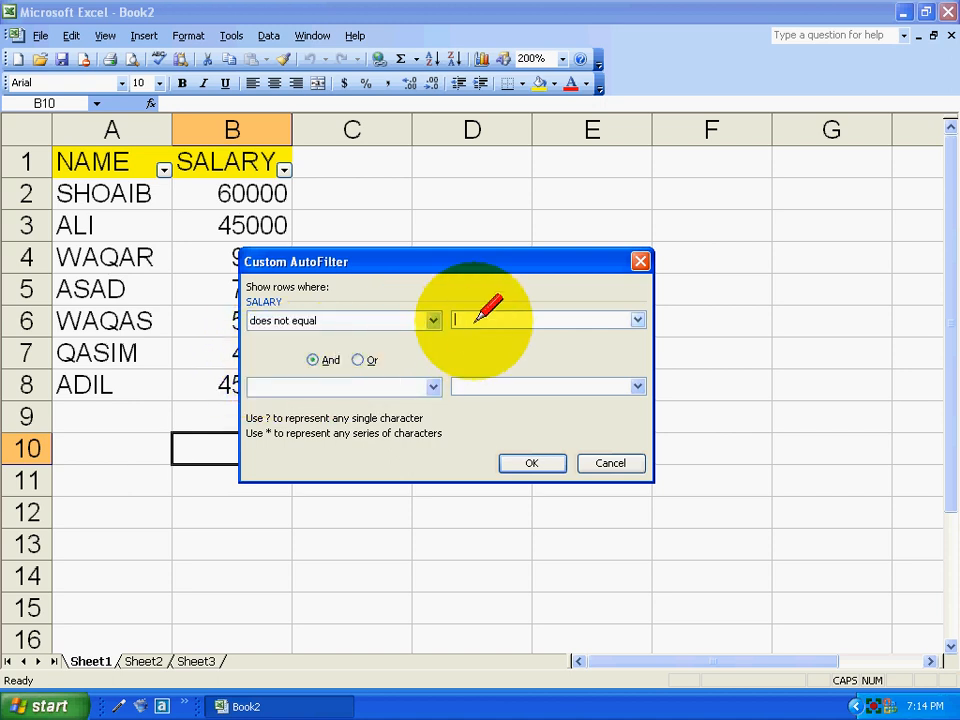
text(45000)
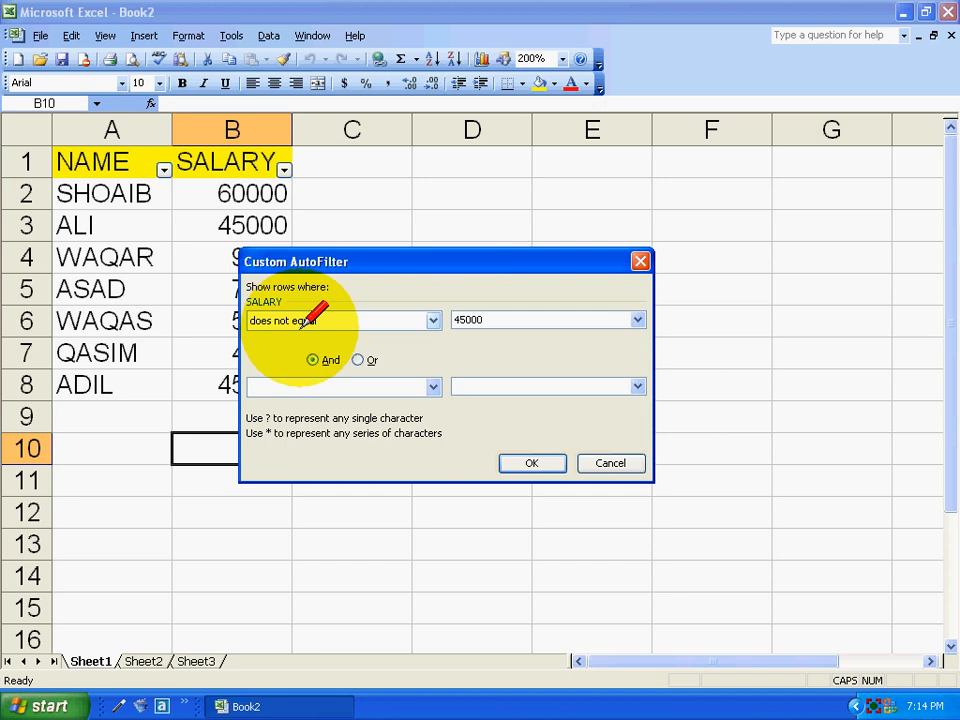
click(531, 462)
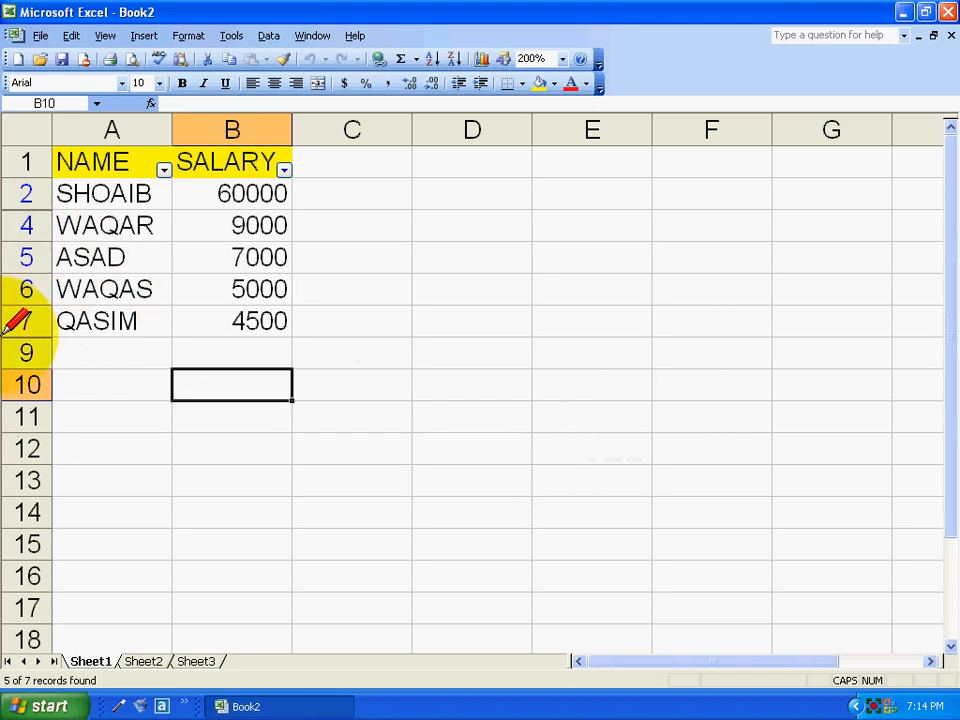
Step: Show all records again and apply a custom filter for rows where SALARY is greater than 50000
click(284, 169)
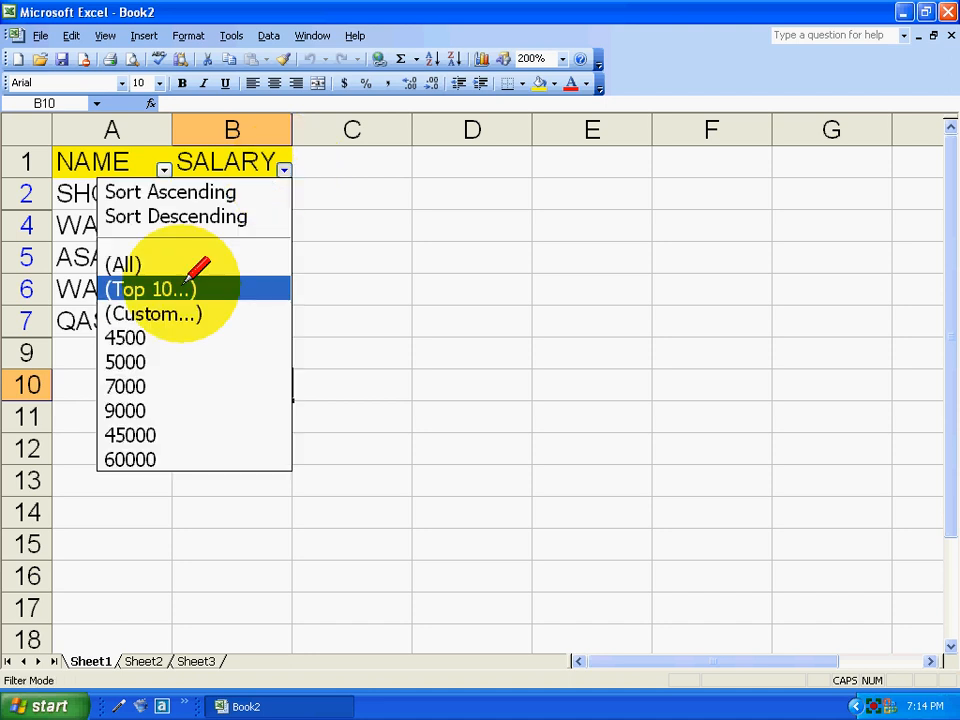
click(190, 263)
click(284, 169)
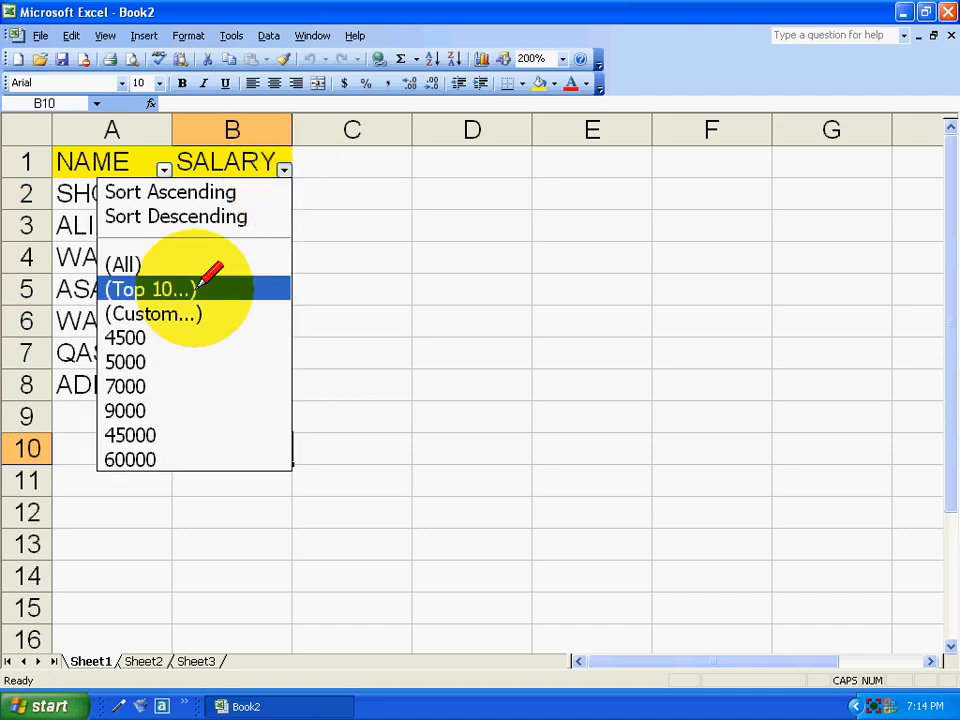
click(165, 313)
click(433, 320)
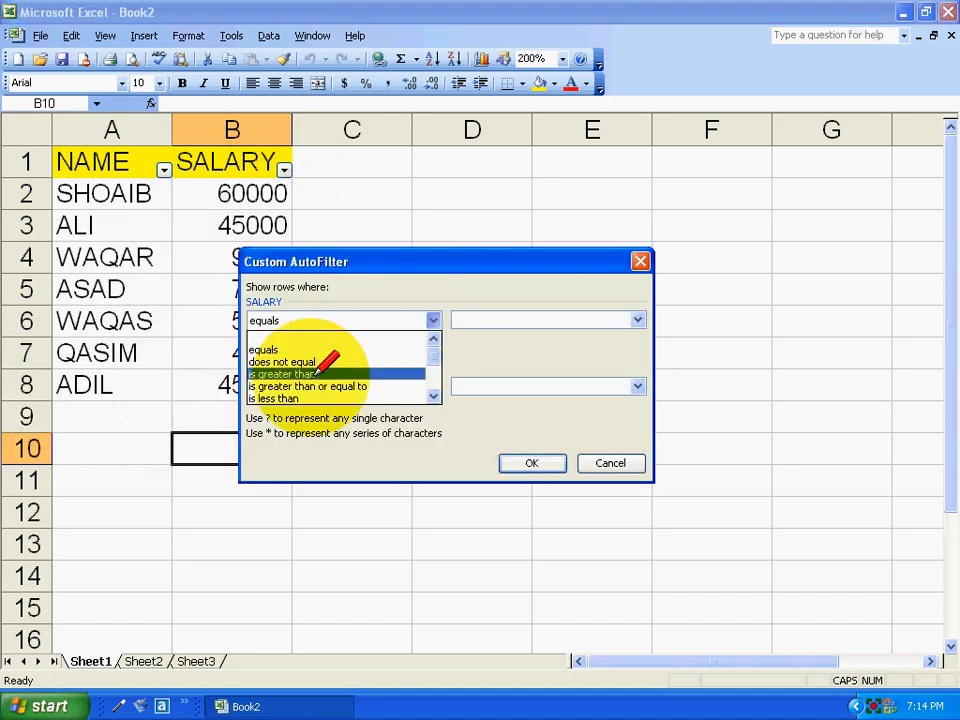
click(290, 374)
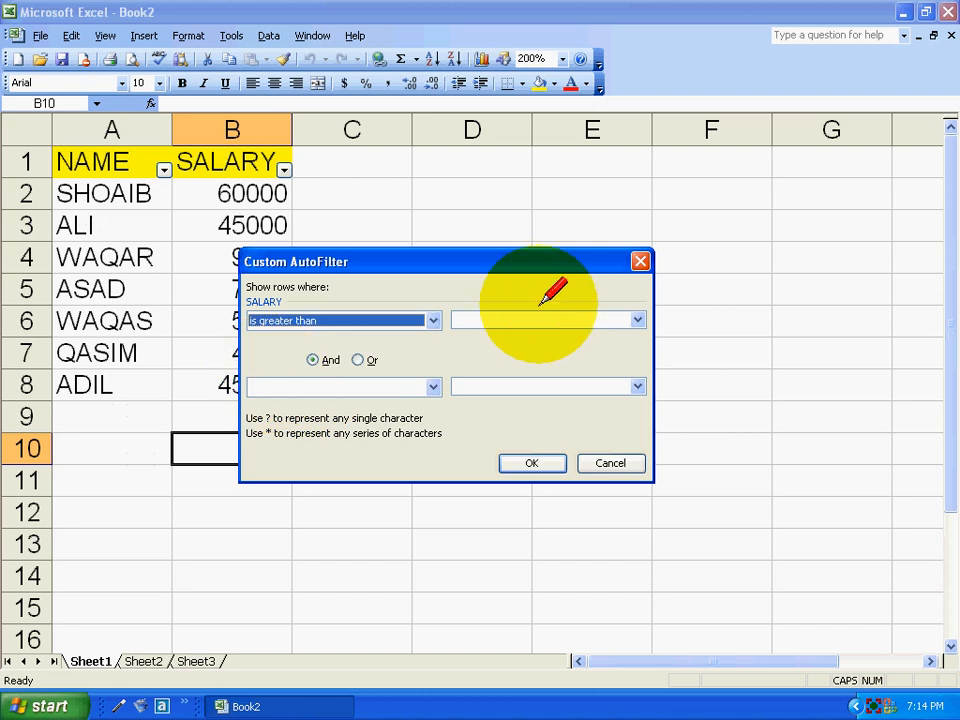
click(527, 316)
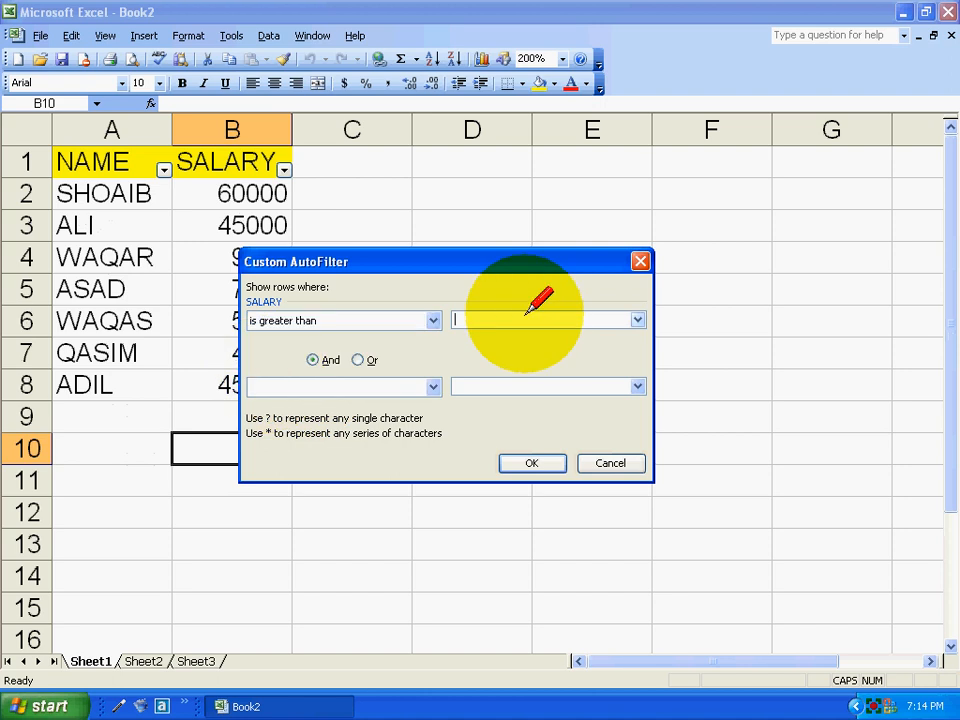
text(50000)
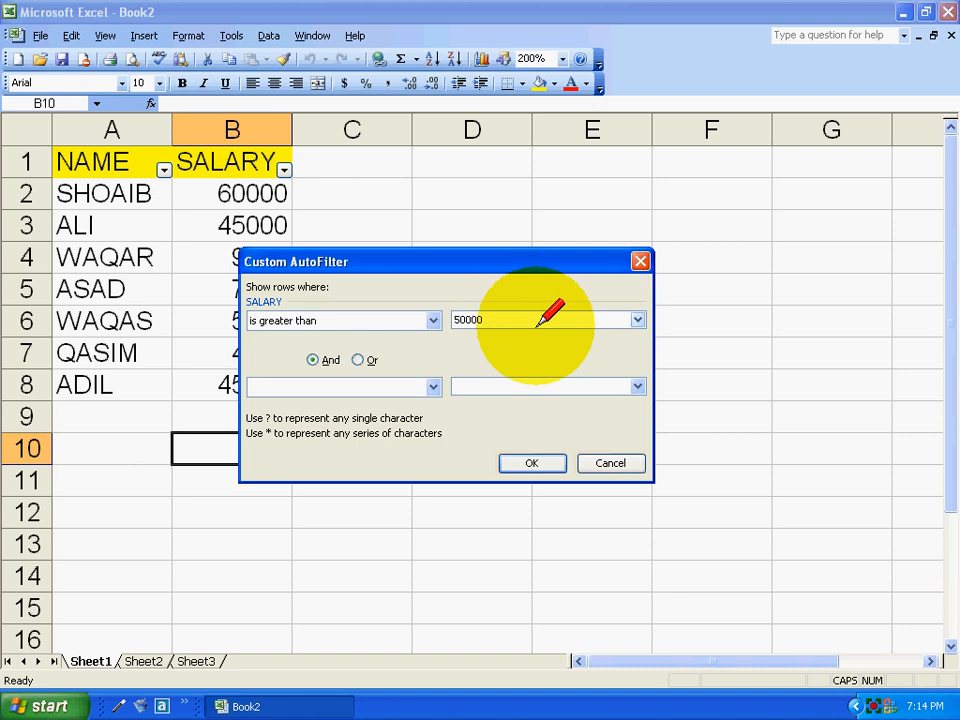
click(519, 458)
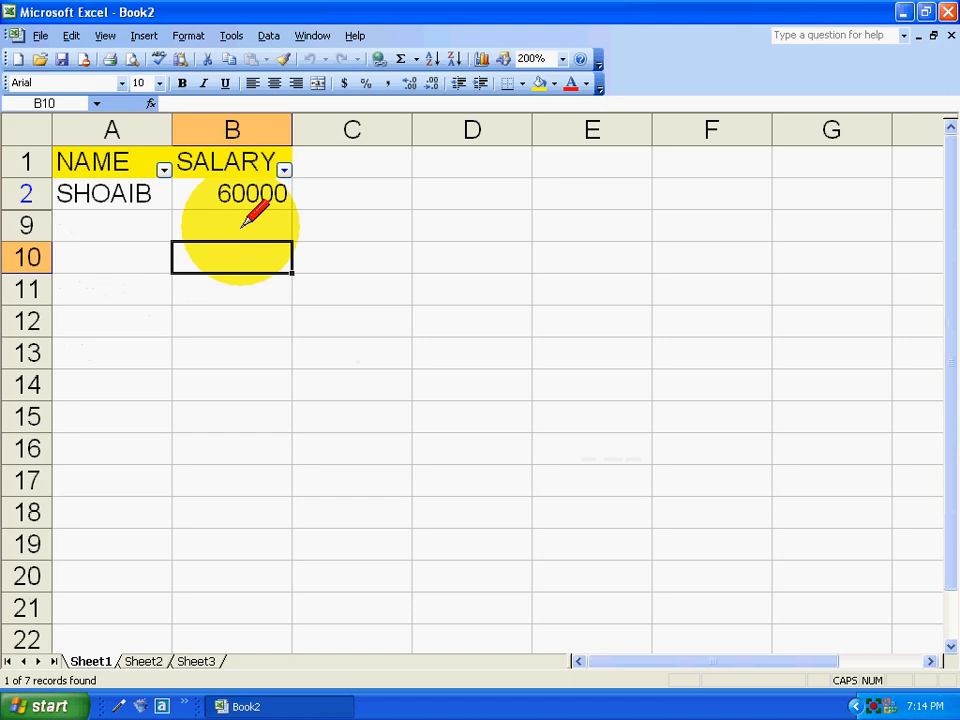
Step: Clear the SALARY filter and apply a custom filter for rows where SALARY is greater than or equal to 45000
click(285, 170)
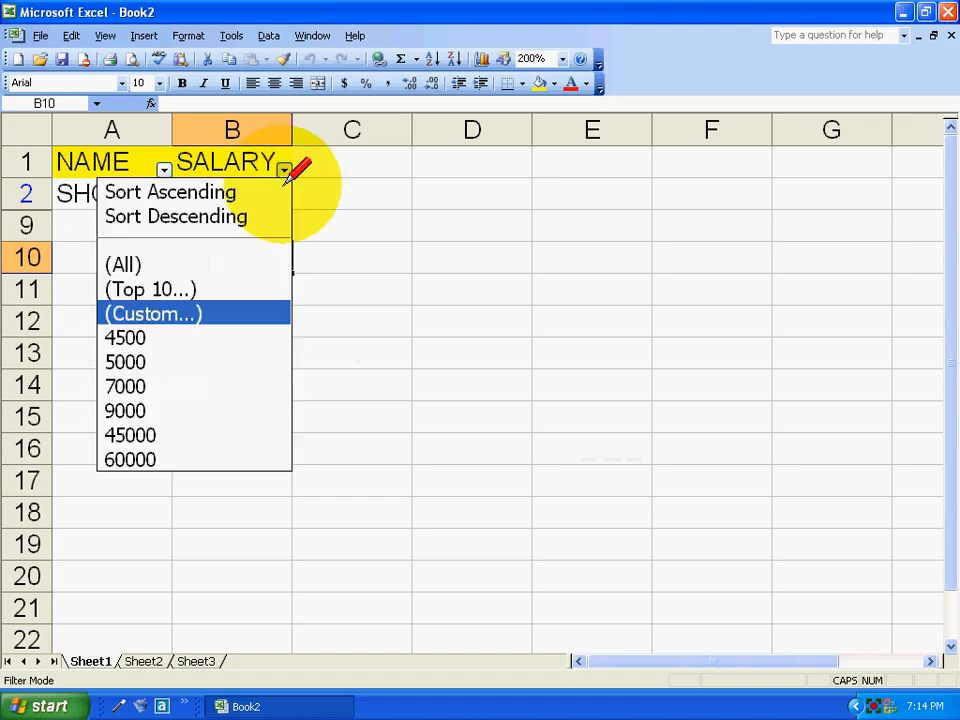
click(233, 262)
click(285, 170)
click(253, 307)
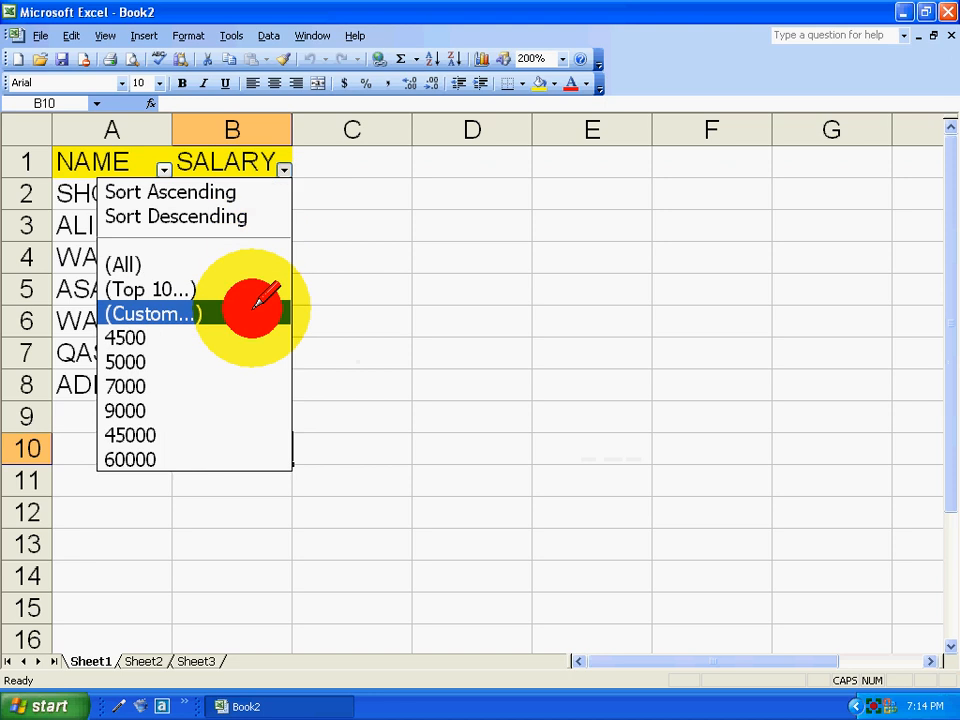
click(433, 320)
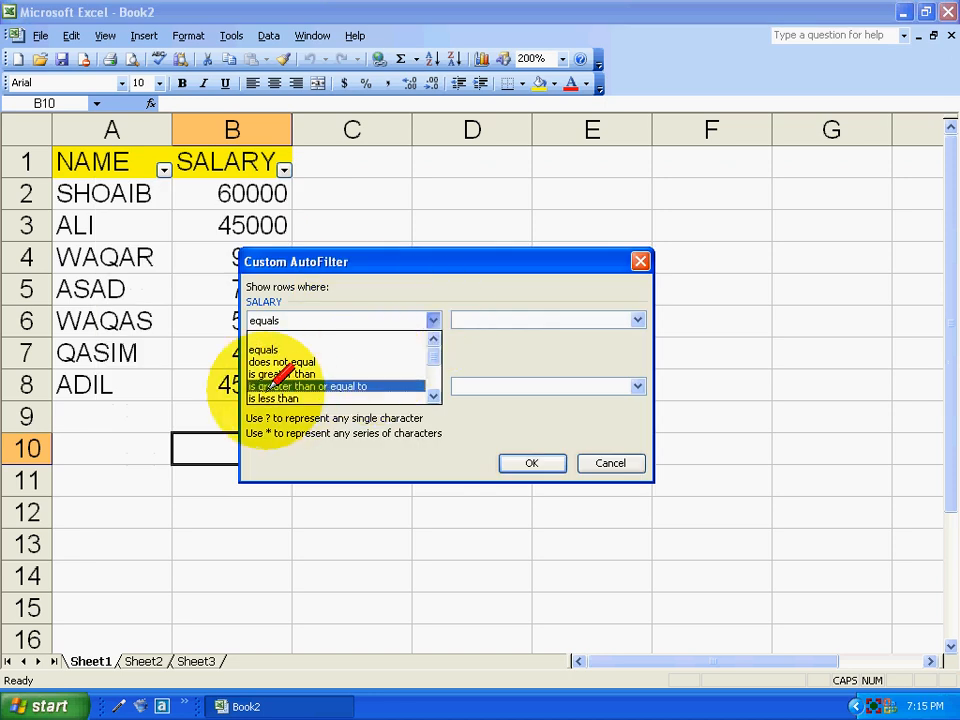
click(342, 385)
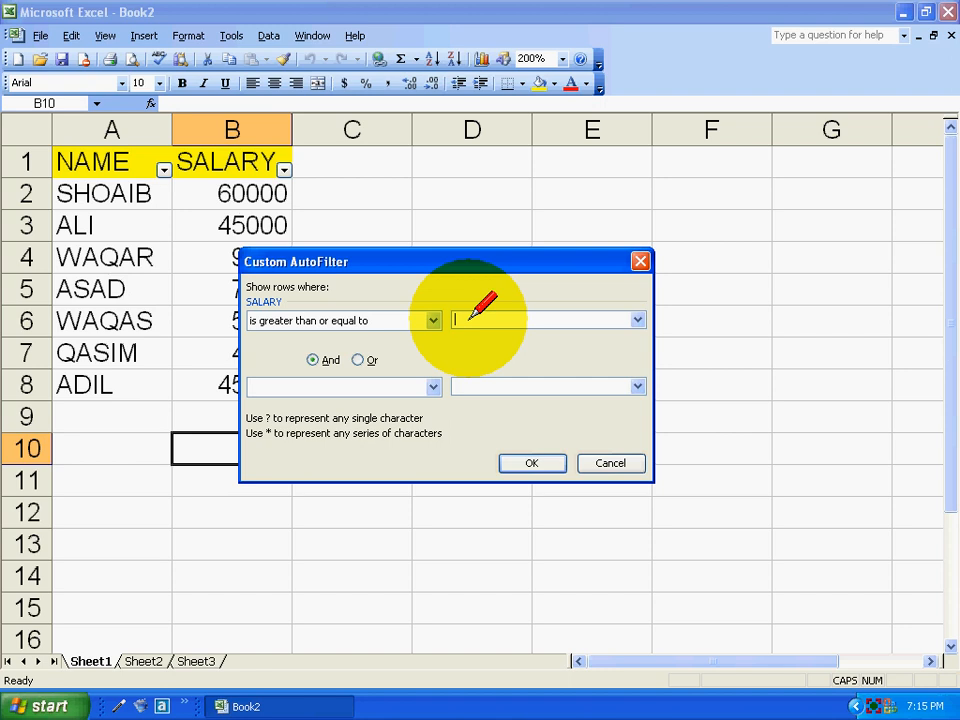
click(467, 319)
text(45000)
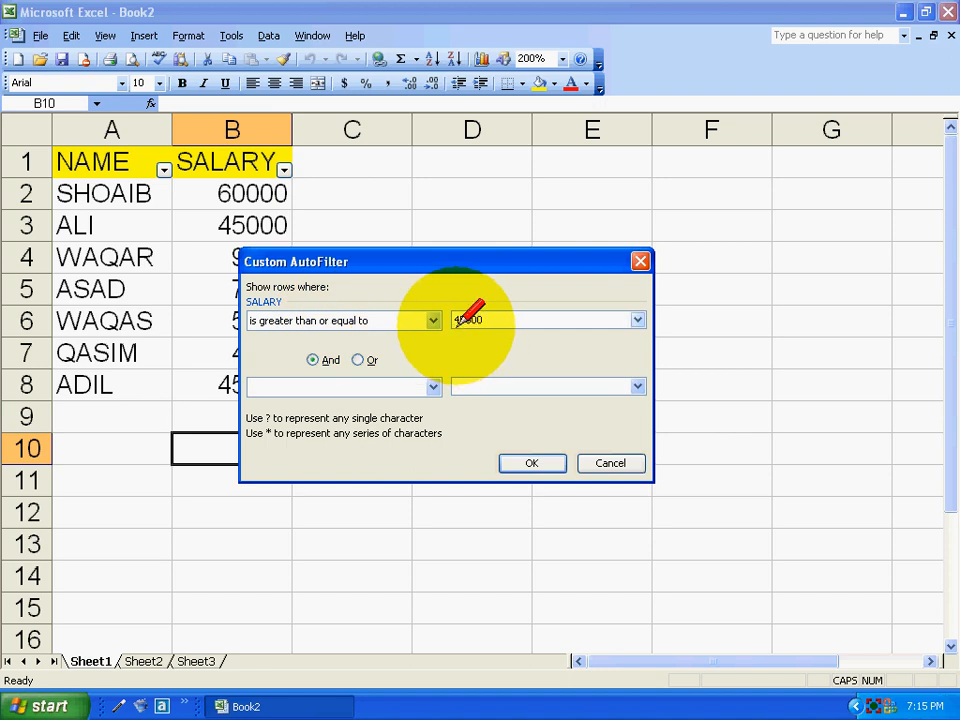
click(524, 462)
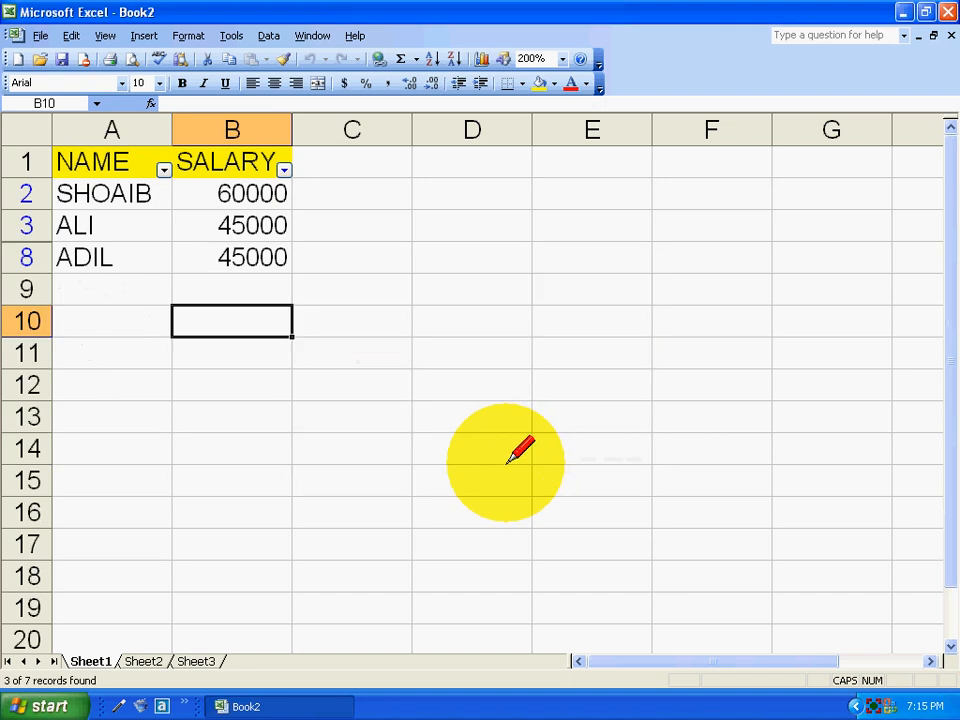
Step: Show all records again and set up a custom SALARY filter condition of is less than 4500
click(284, 169)
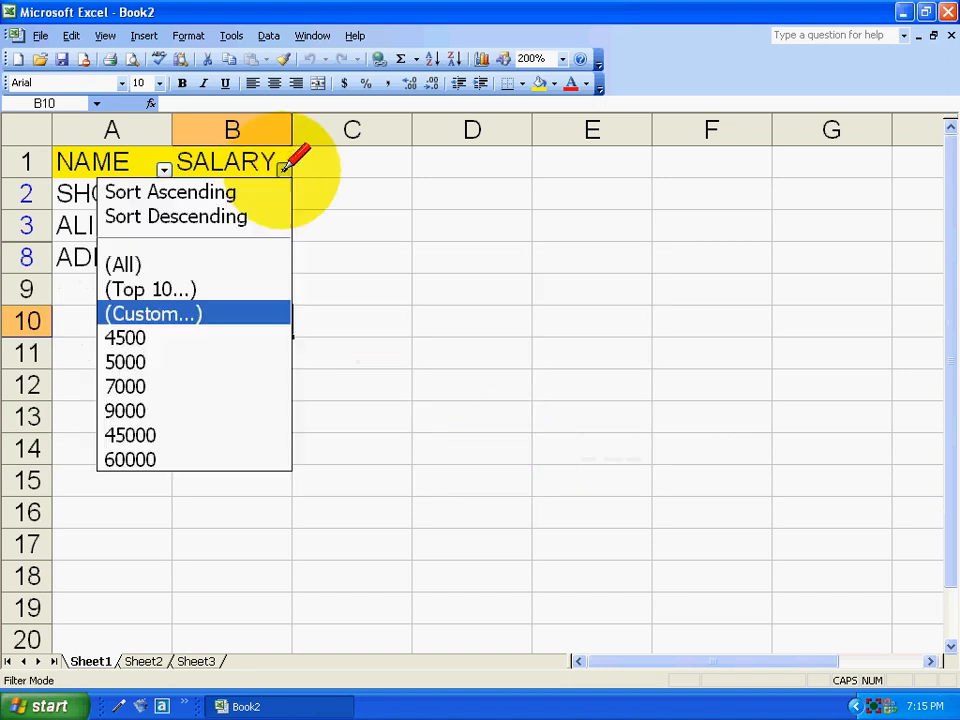
click(260, 264)
click(284, 169)
click(150, 314)
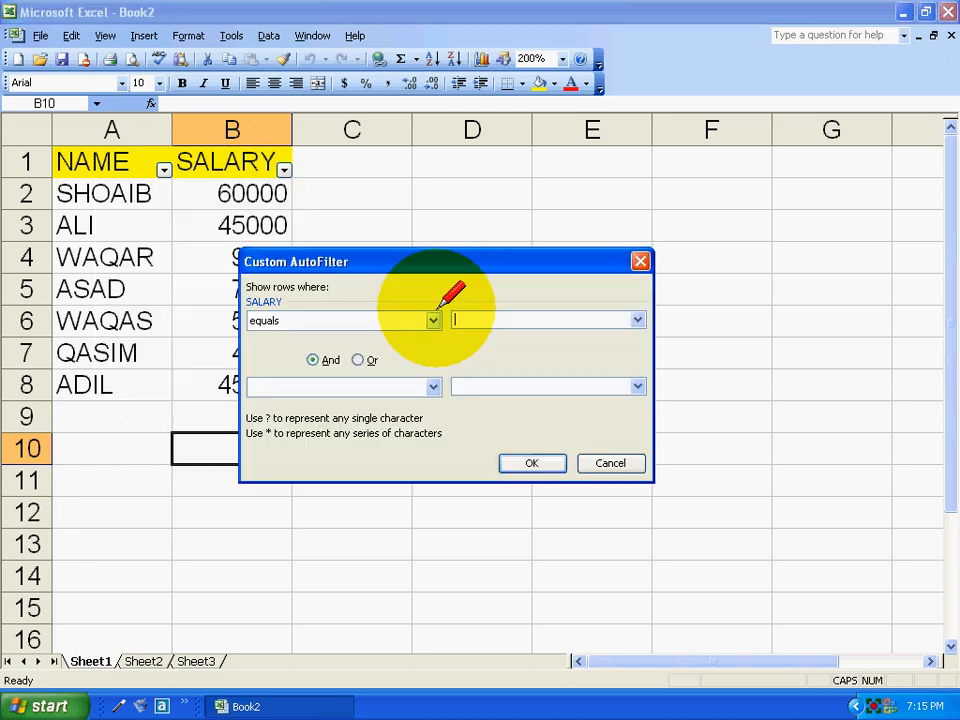
click(432, 320)
scroll(412, 340, down, 1)
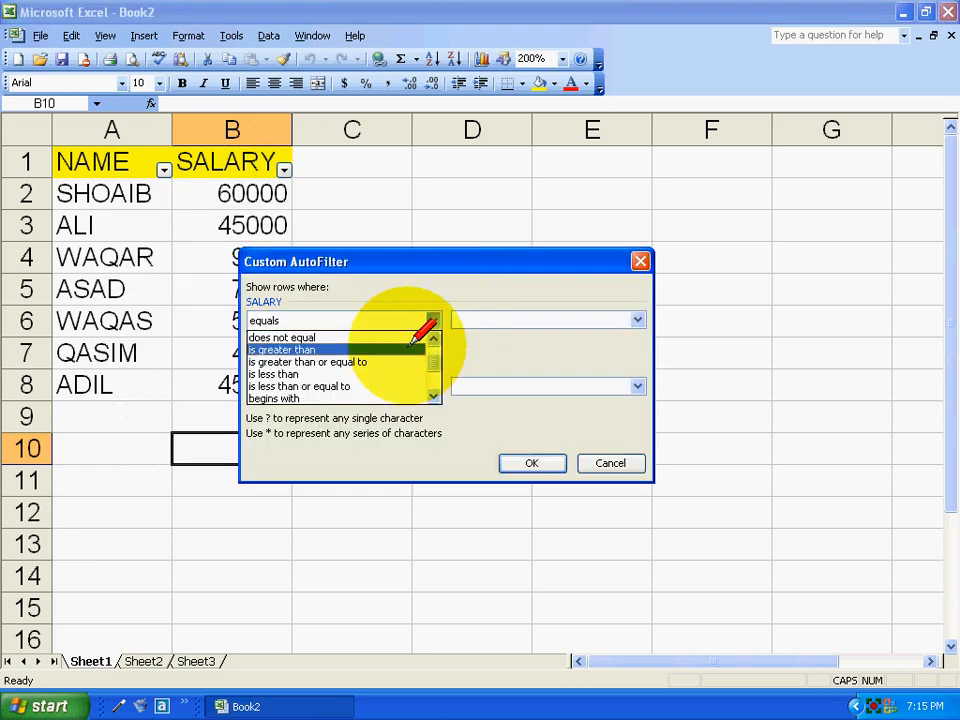
click(265, 373)
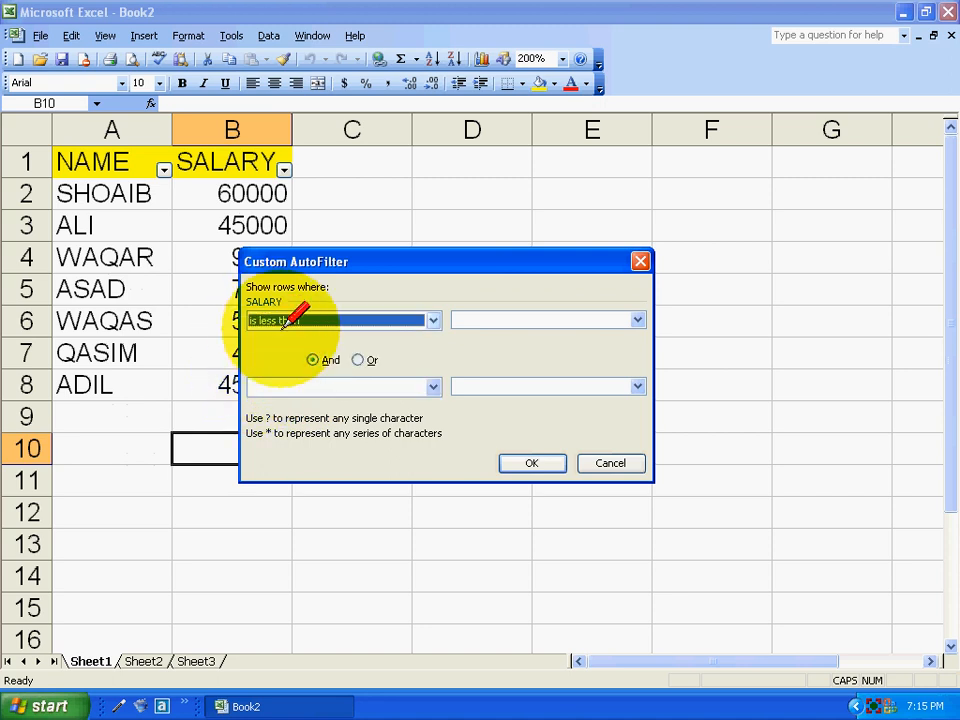
click(462, 316)
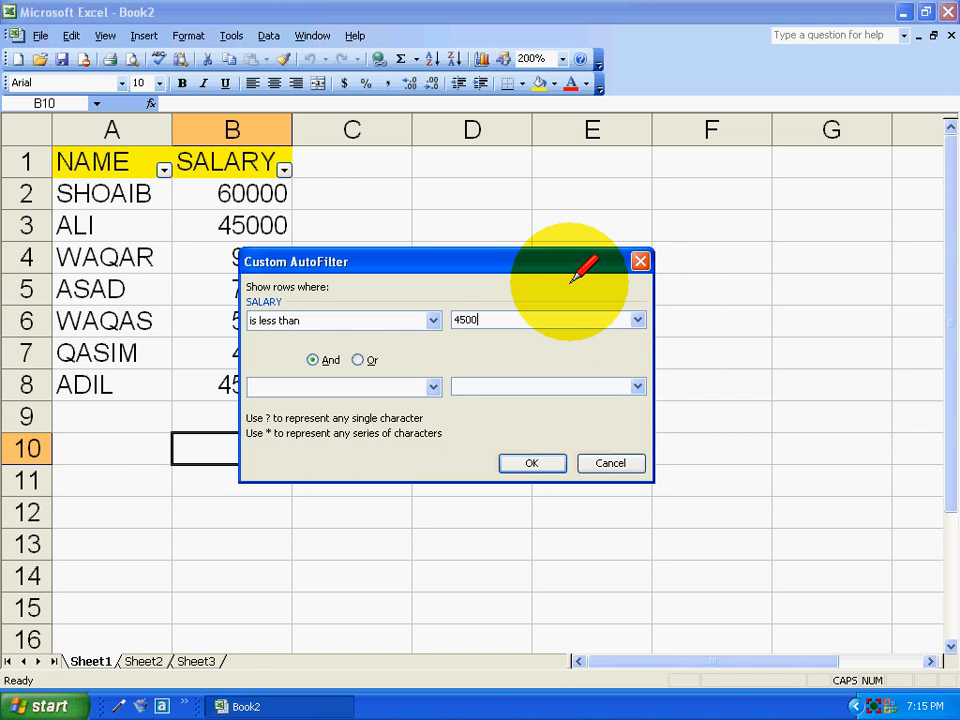
Step: Change the custom SALARY condition to is less than or equal to 45000 and apply the filter
click(435, 320)
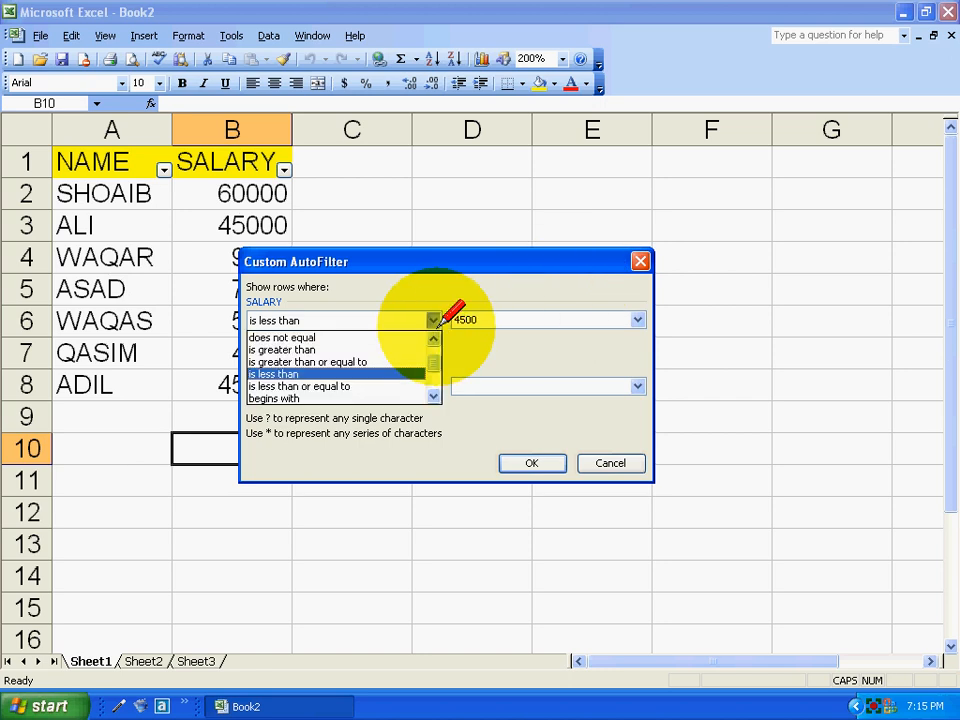
key(Down)
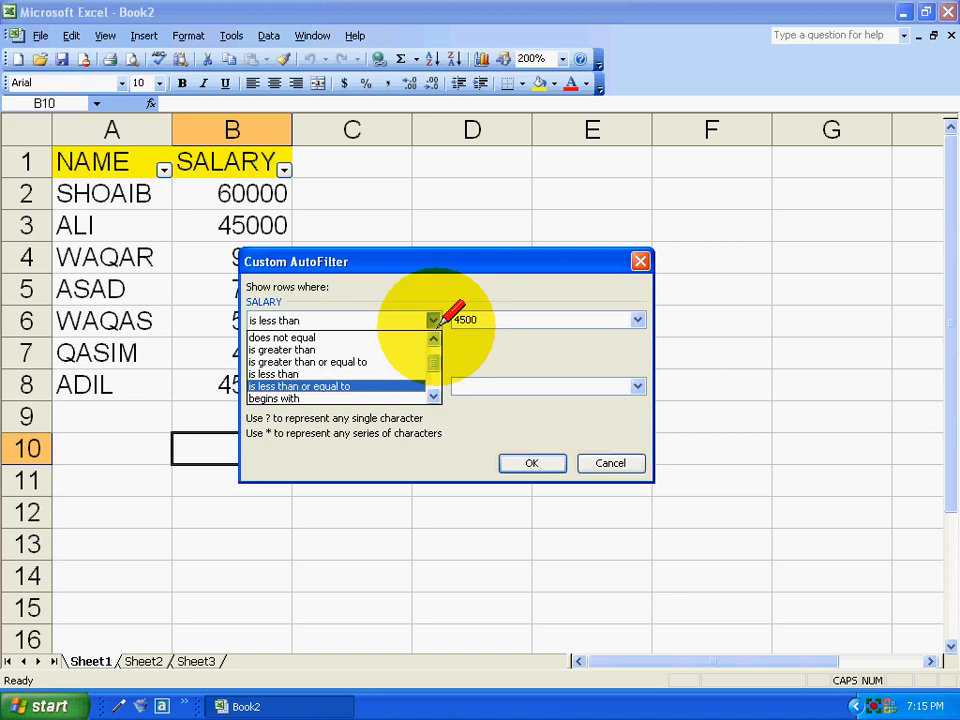
click(365, 385)
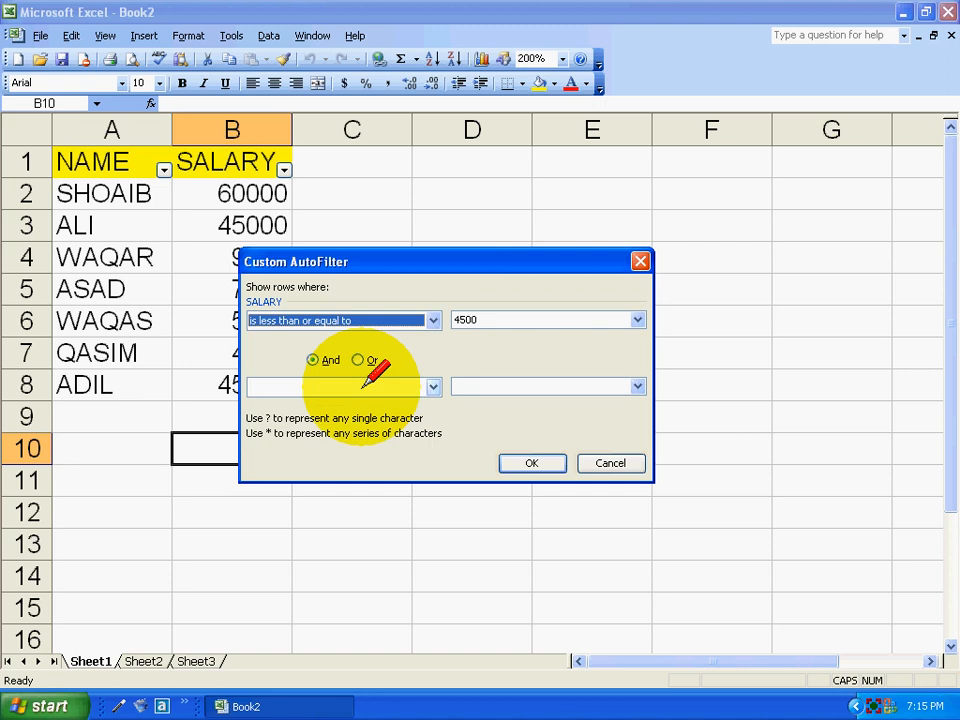
click(500, 318)
key(BackSpace)
key(BackSpace)
key(BackSpace)
key(BackSpace)
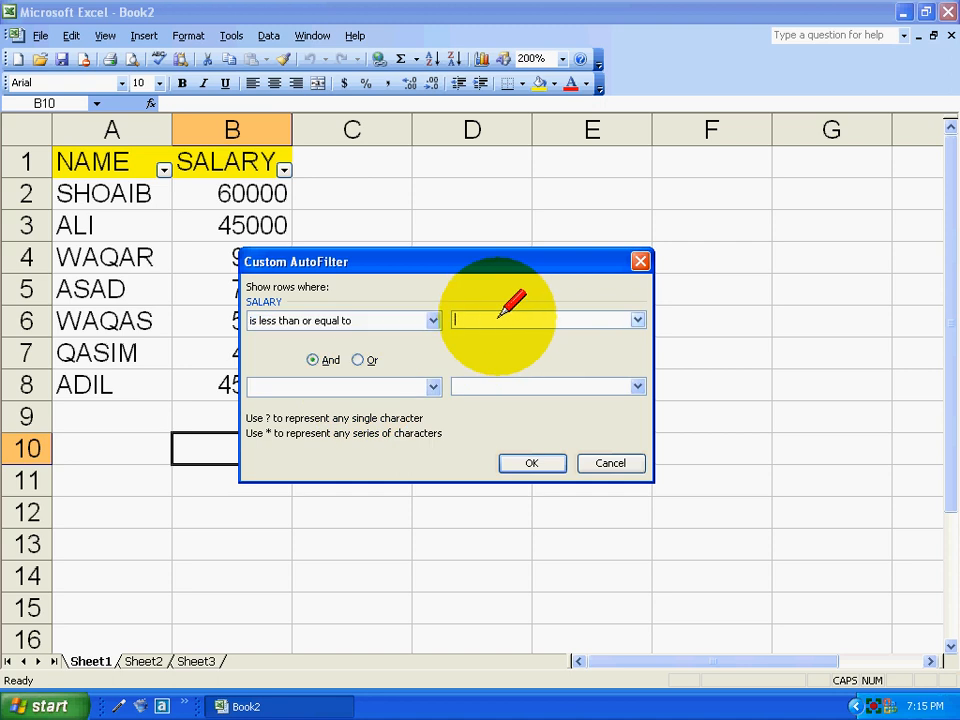
text(45000)
key(Return)
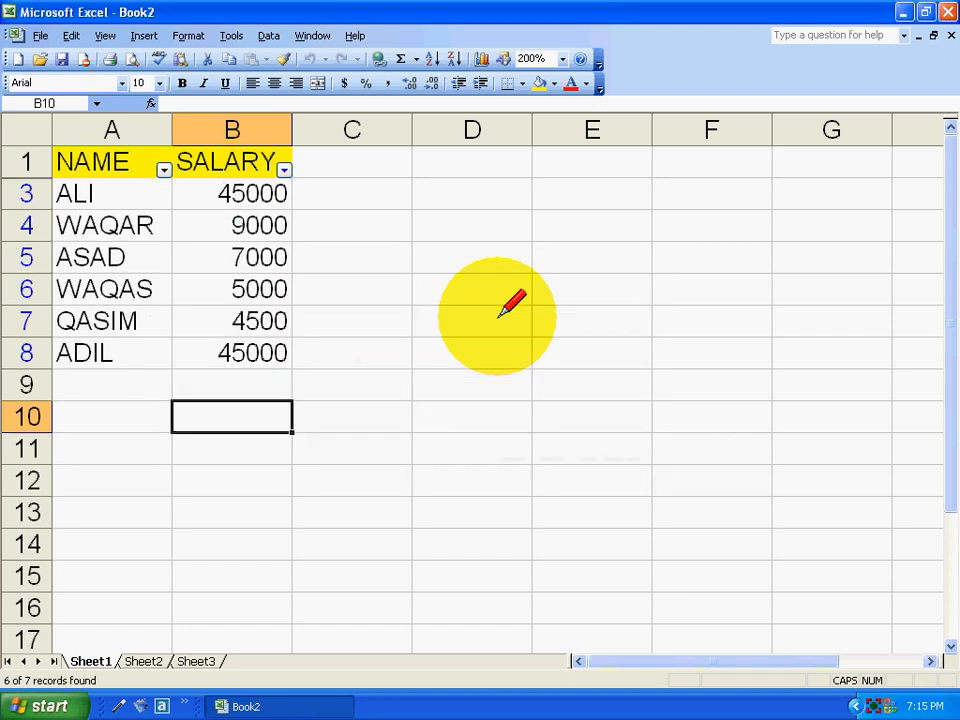
Step: Clear the SALARY filter and apply a custom filter for rows where NAME begins with A
click(284, 169)
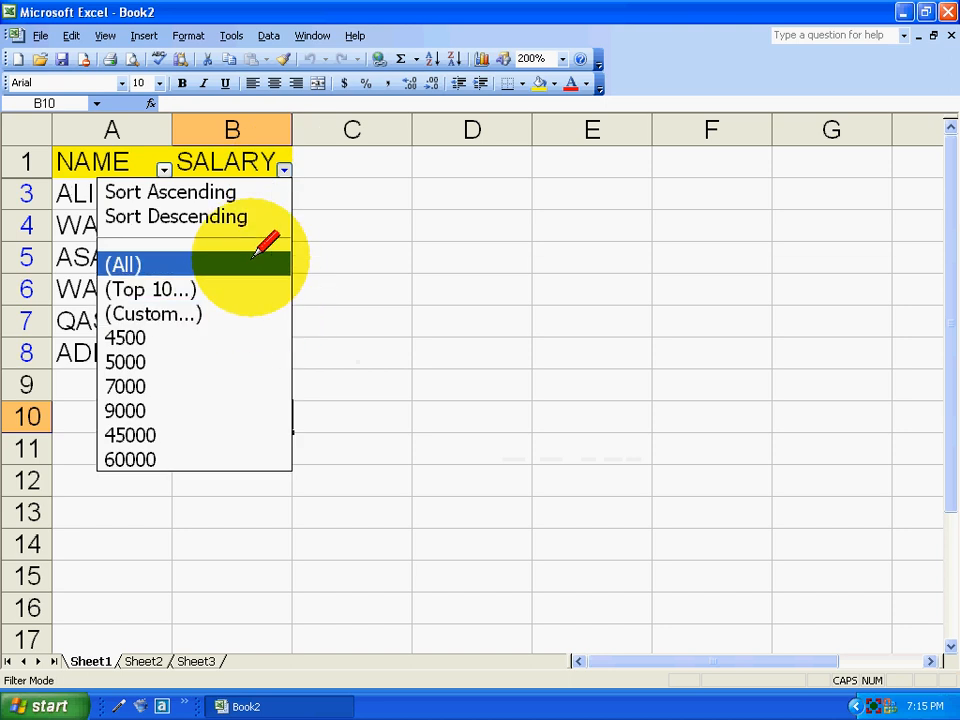
click(268, 262)
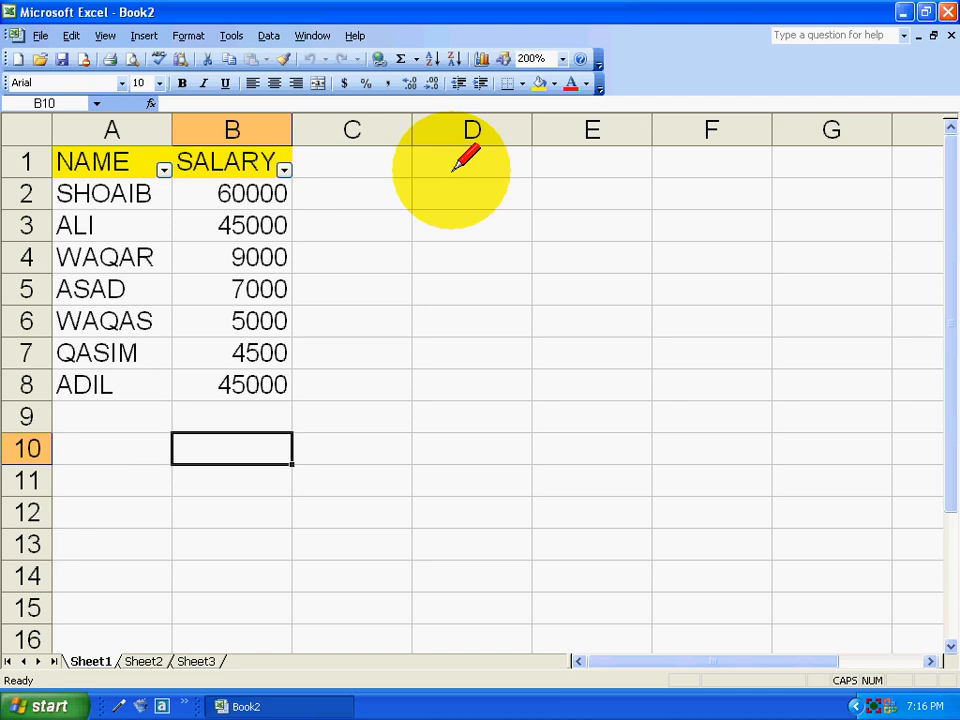
click(164, 169)
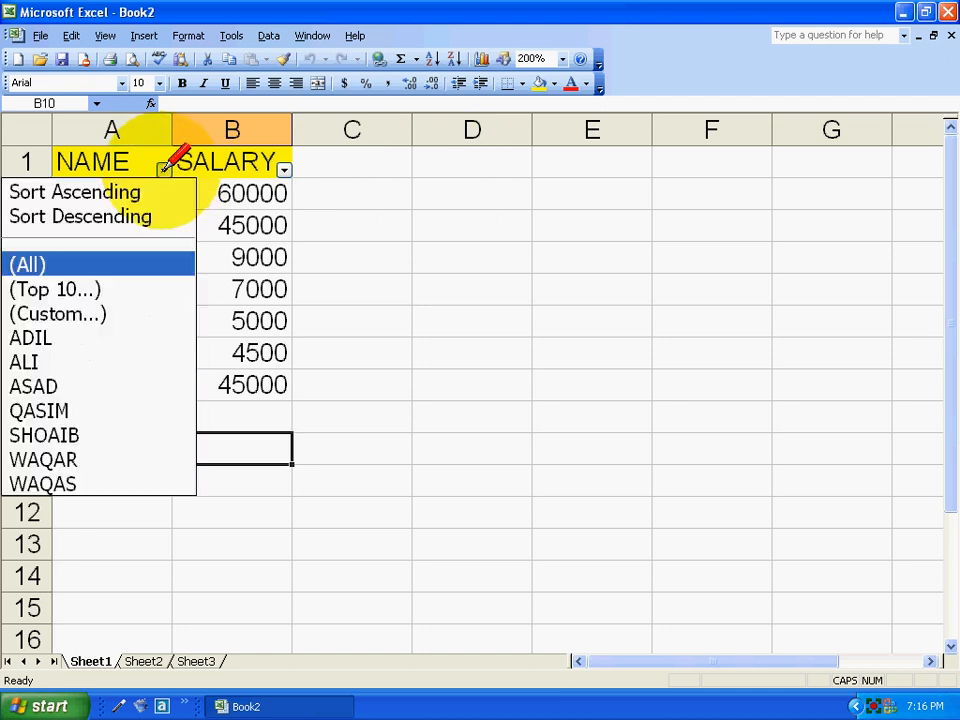
click(62, 313)
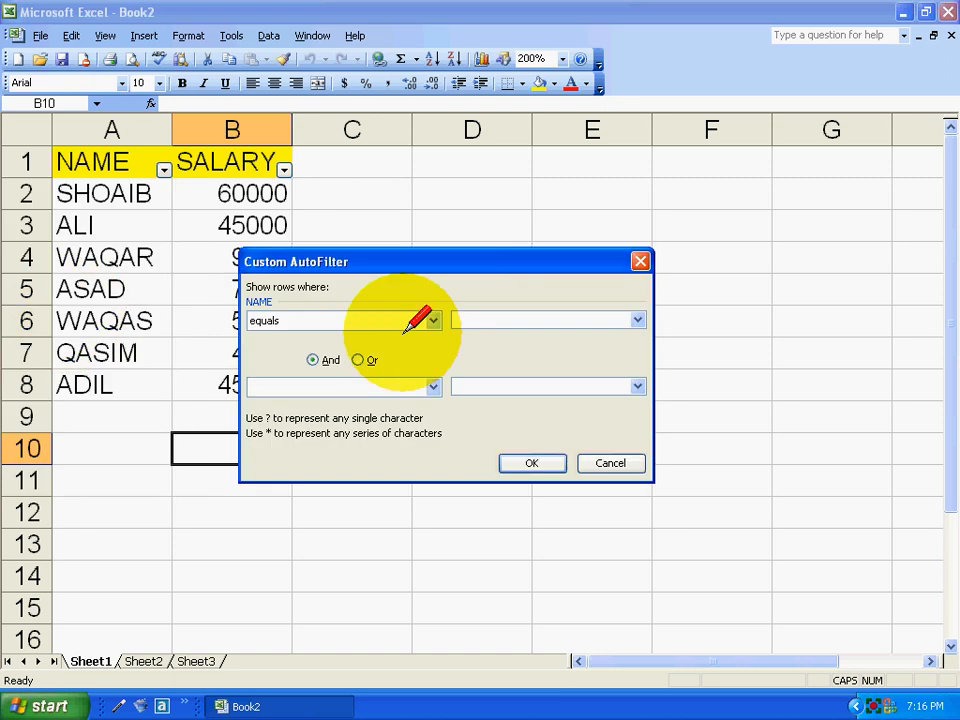
click(433, 320)
scroll(436, 319, down, 3)
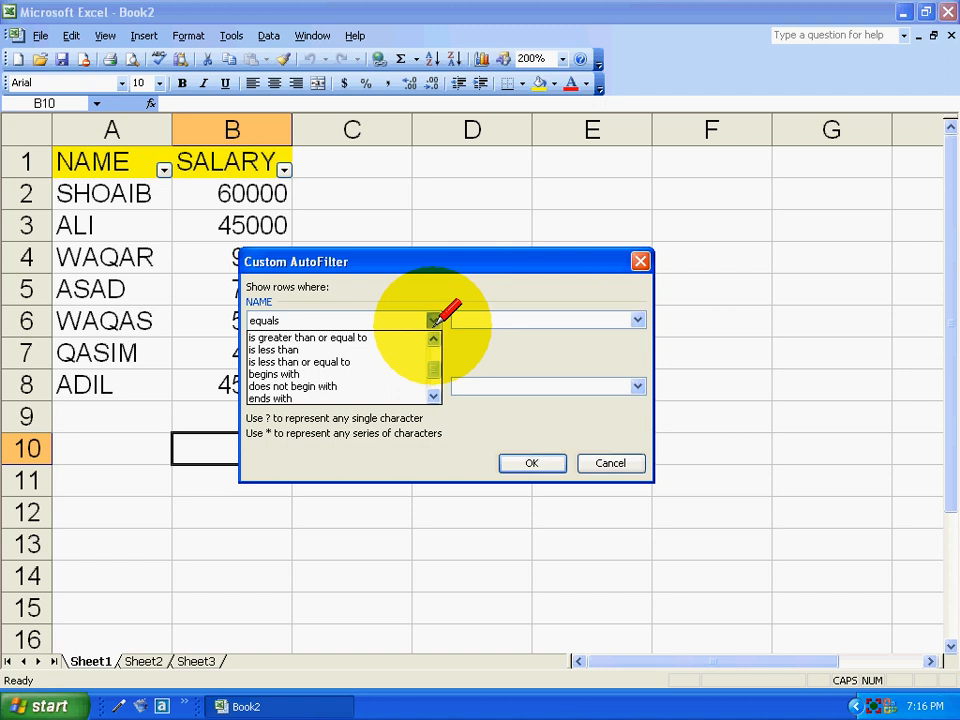
click(272, 372)
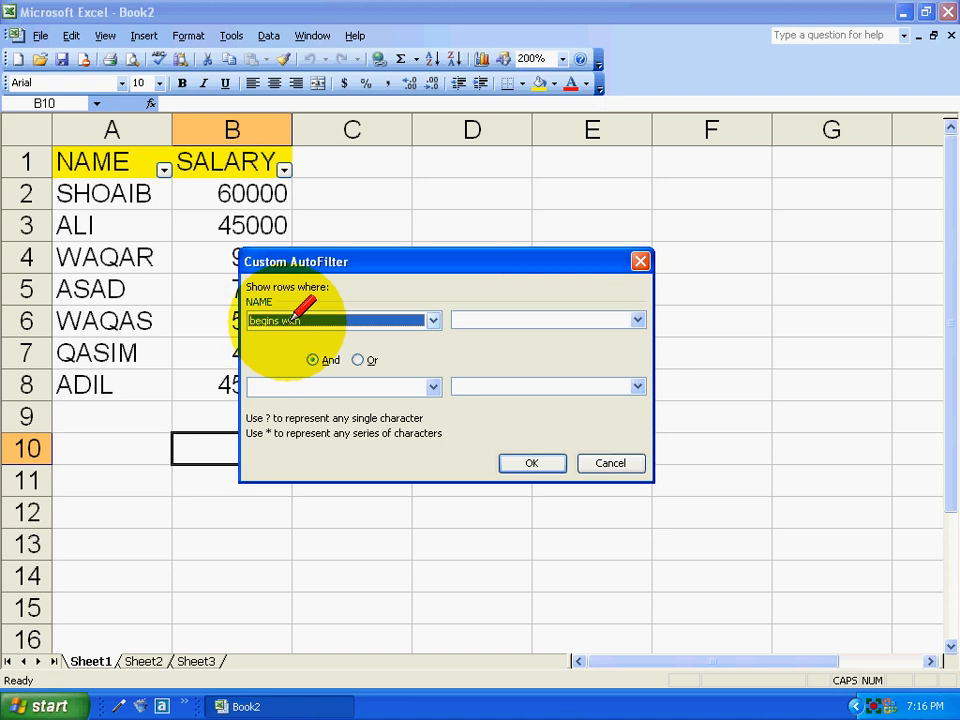
click(465, 318)
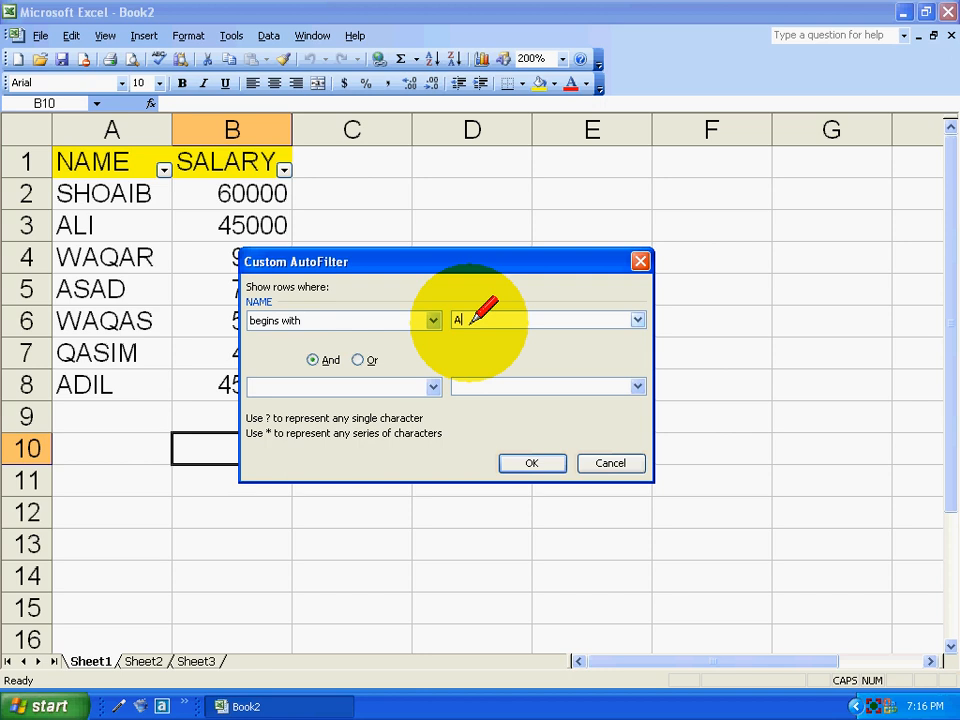
click(522, 461)
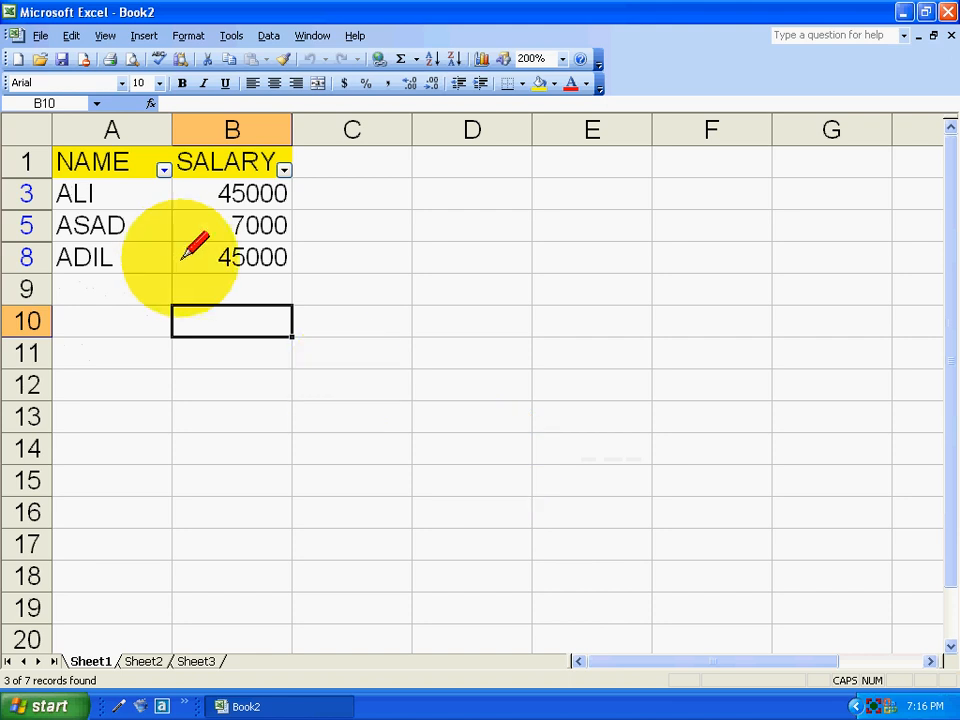
Step: Change the custom NAME filter condition to does not begin with A and apply it
click(163, 169)
click(139, 313)
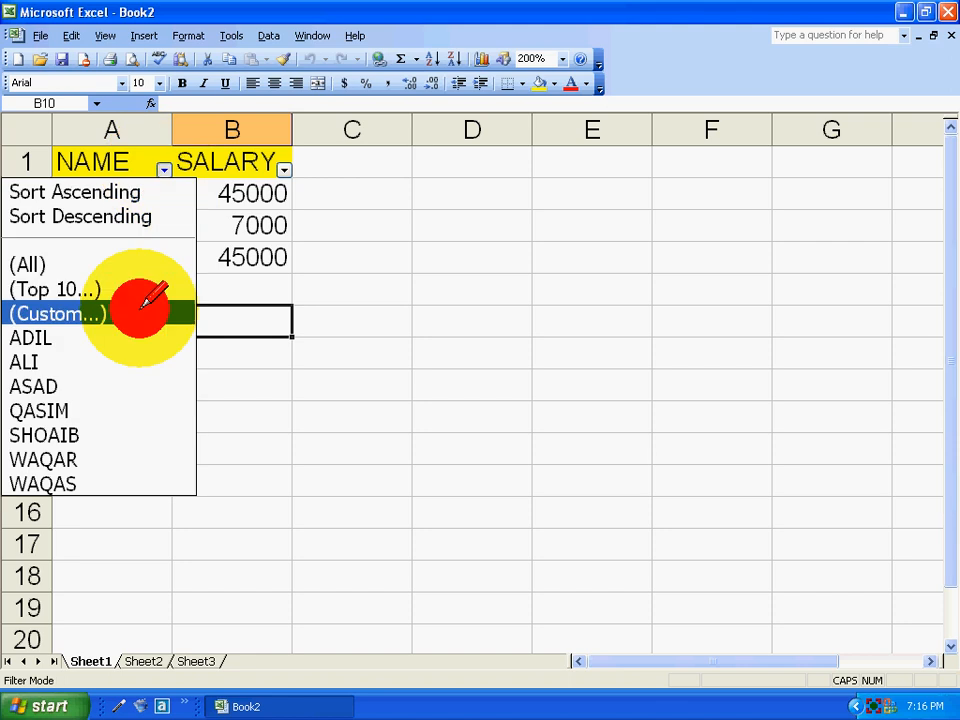
click(433, 320)
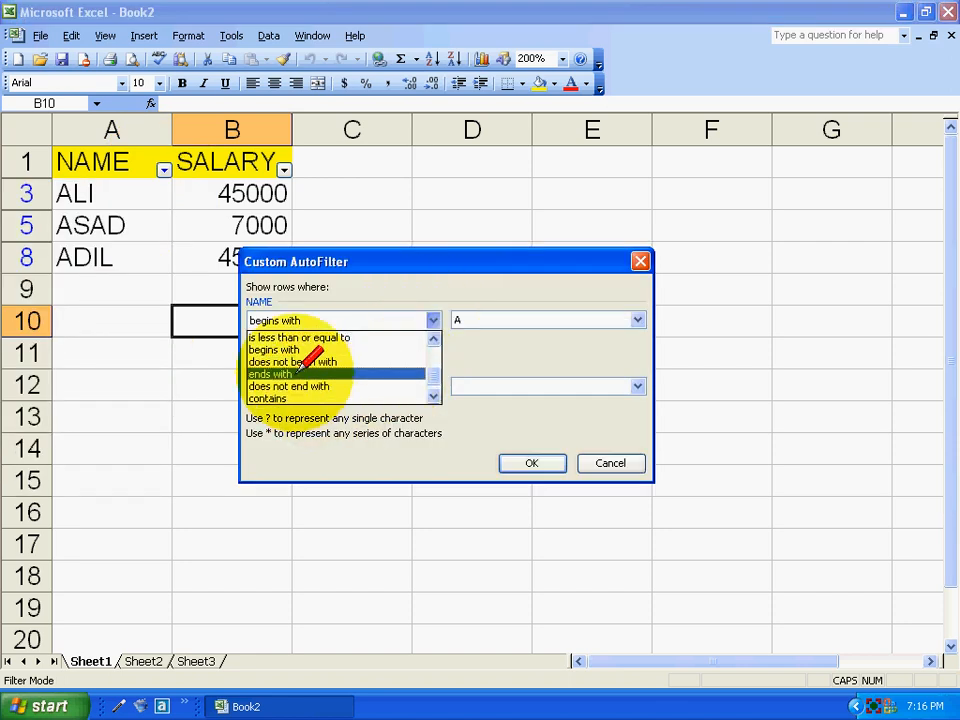
click(300, 360)
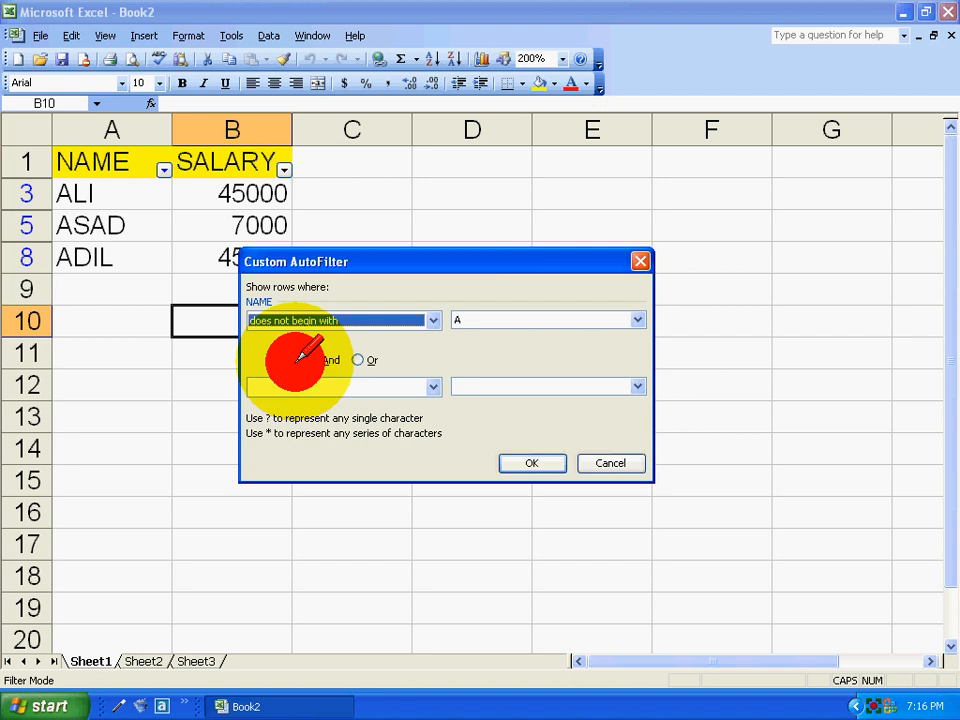
click(482, 315)
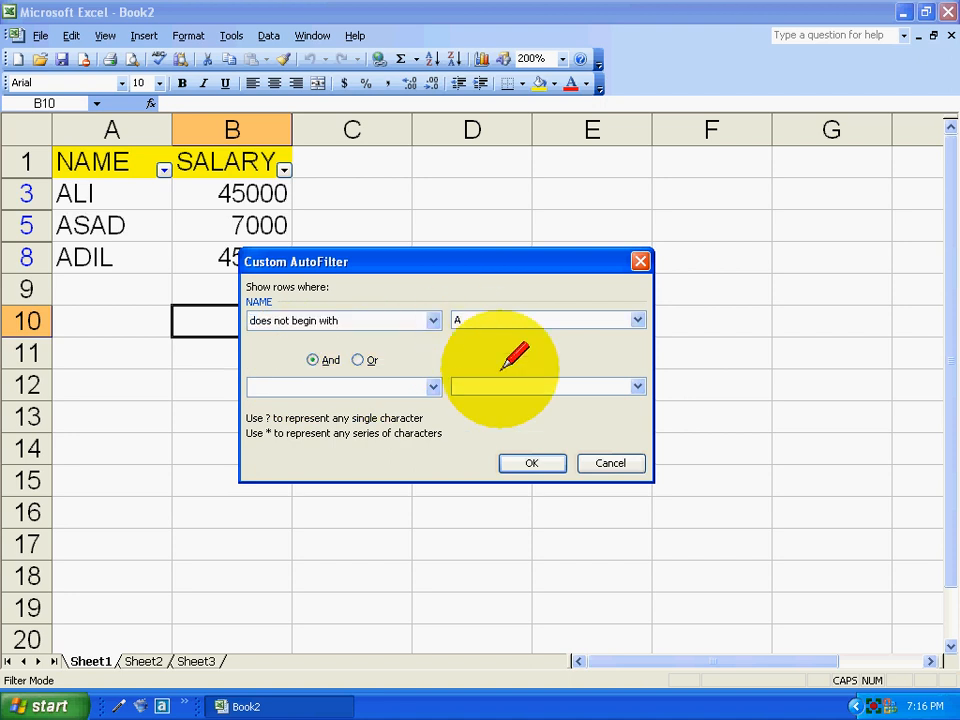
click(519, 461)
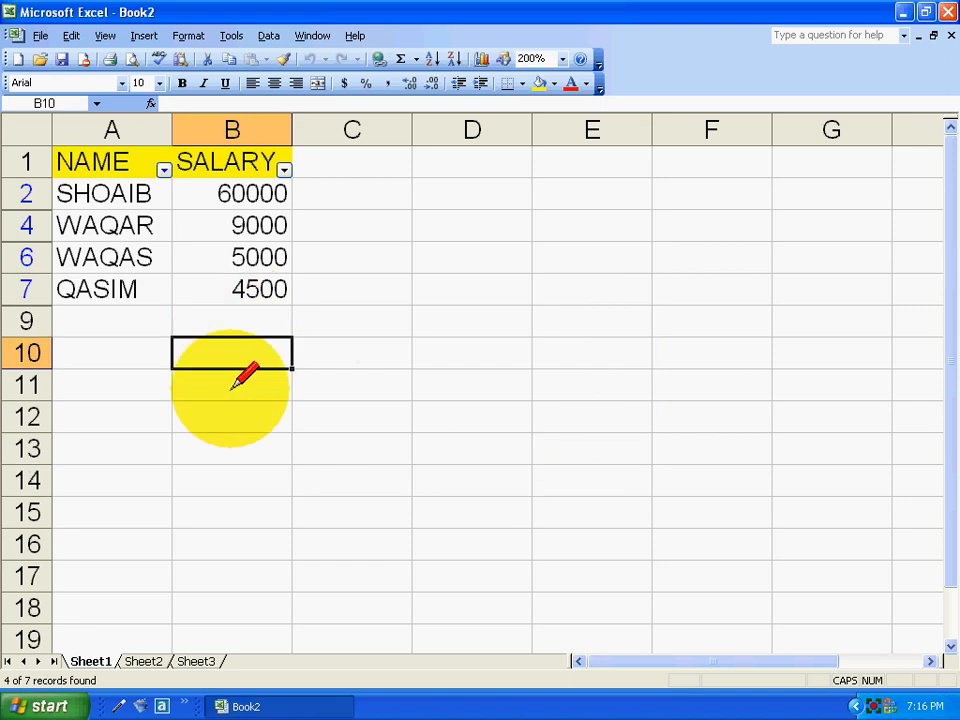
Step: Reopen the custom NAME filter and try the conditions ends with and does not end with
click(164, 169)
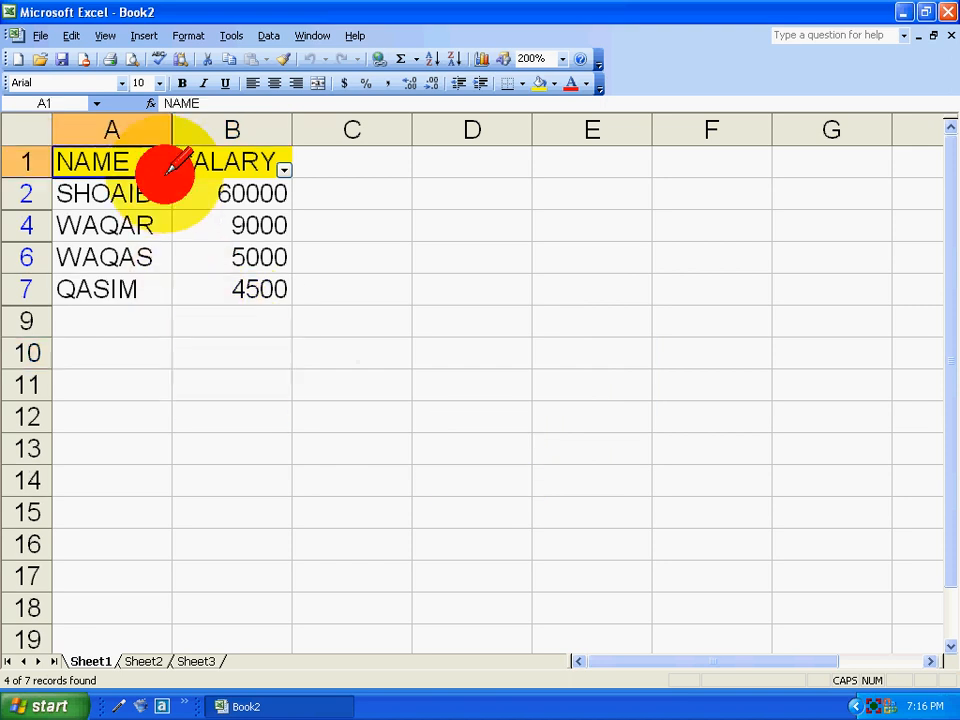
click(110, 310)
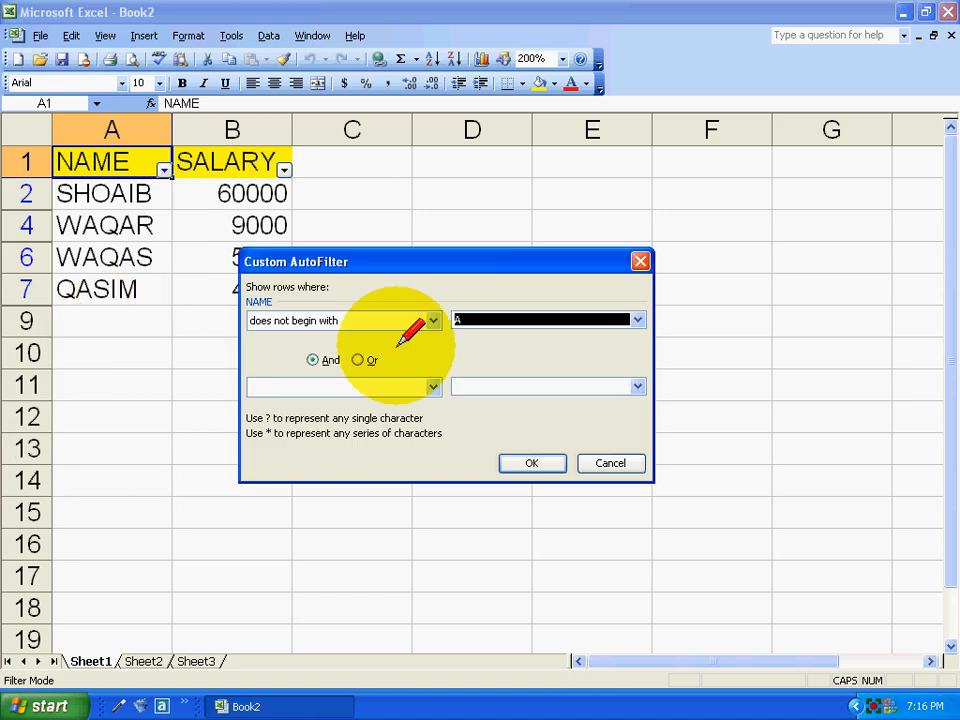
click(432, 318)
scroll(428, 321, down, 1)
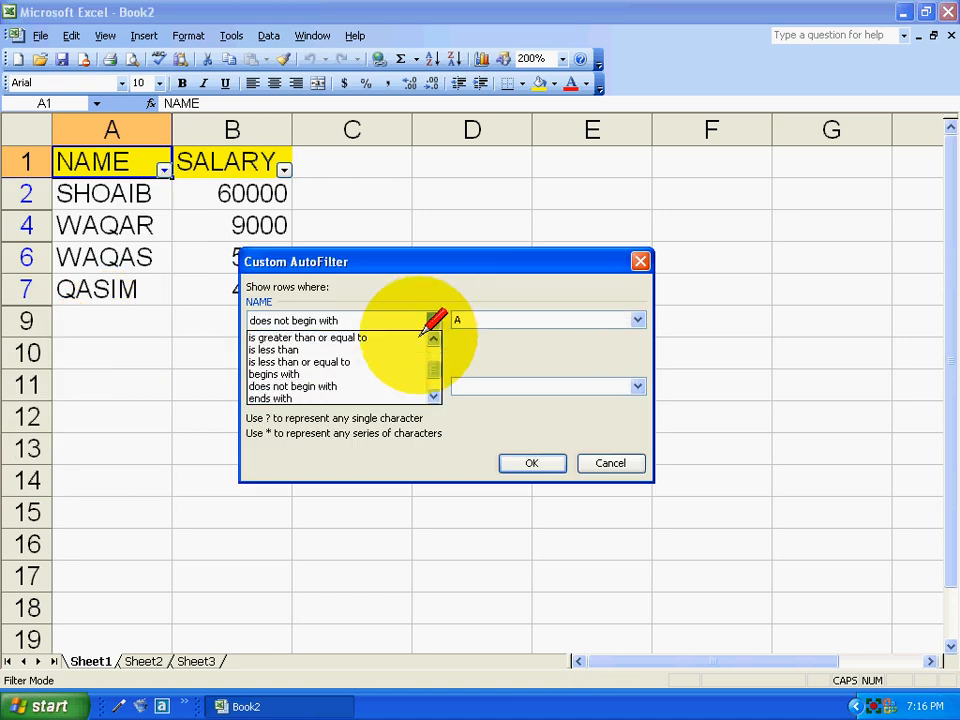
click(282, 395)
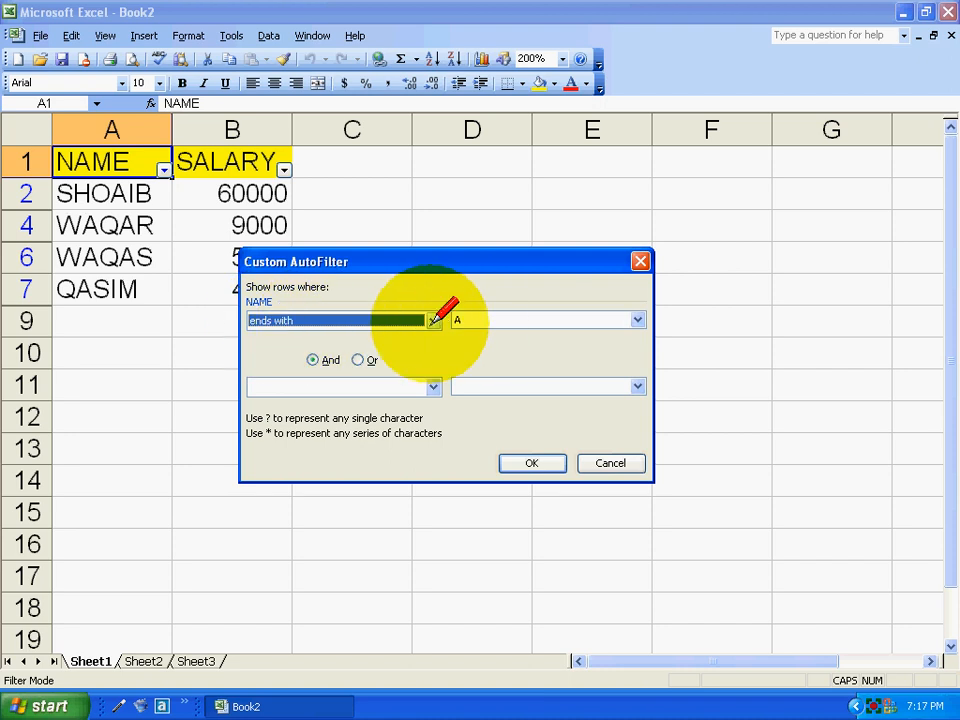
click(433, 321)
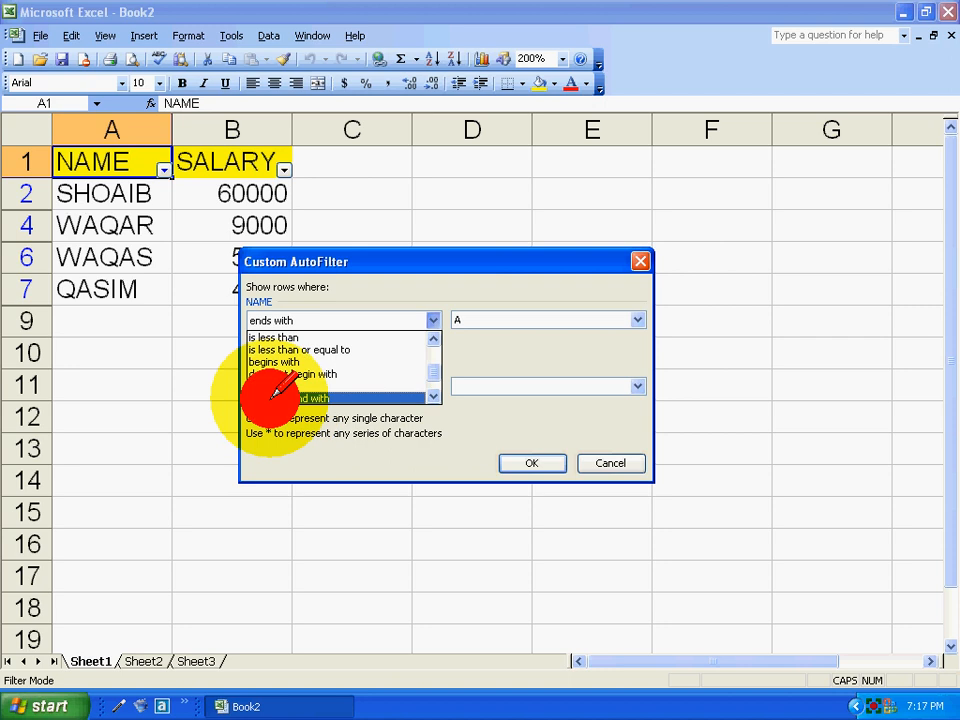
click(272, 395)
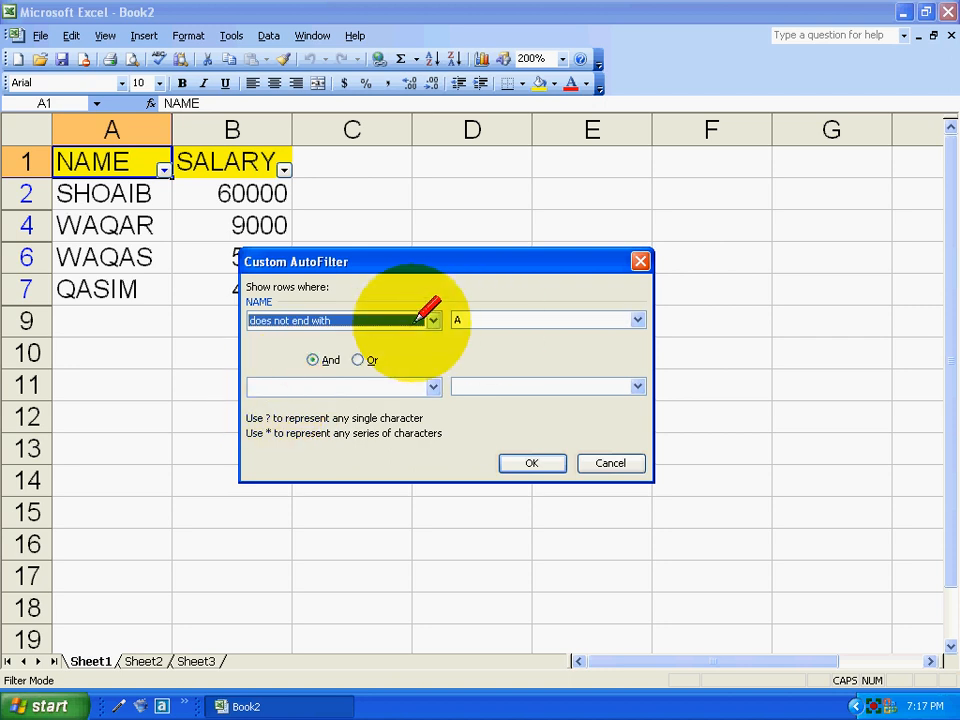
Step: Change the NAME condition to contains, enter the name from the row 3 record, and apply the filter
click(430, 321)
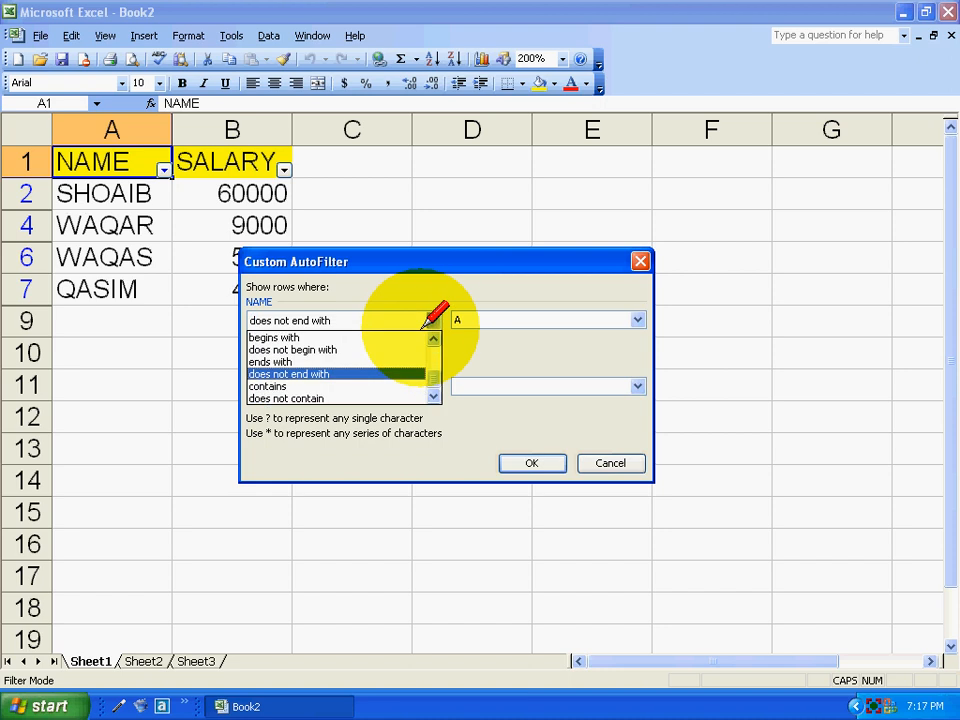
click(272, 386)
click(462, 320)
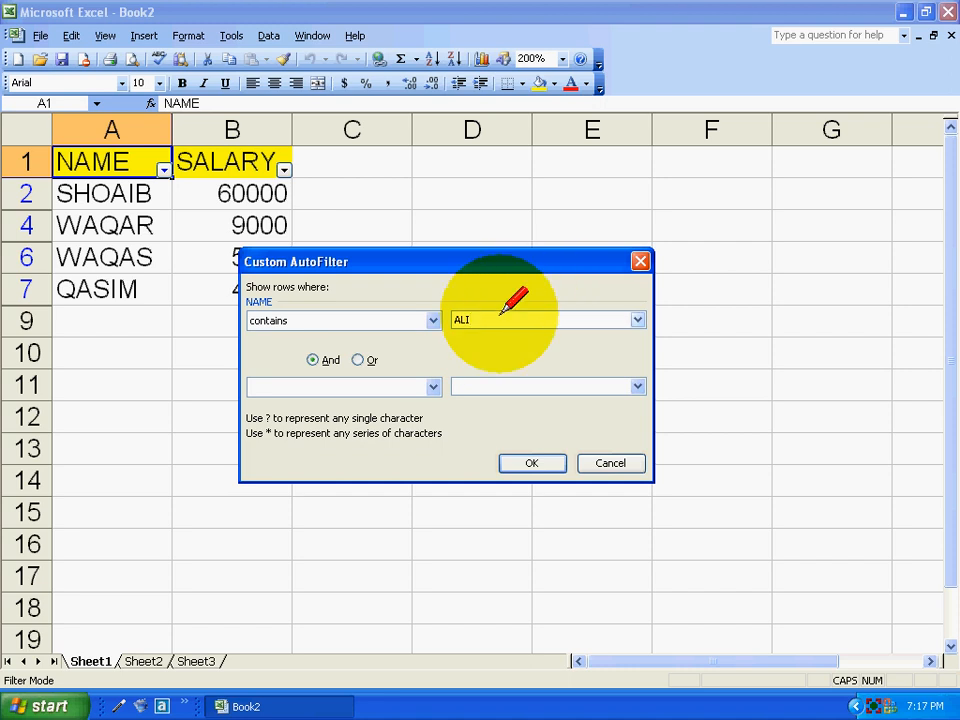
click(532, 462)
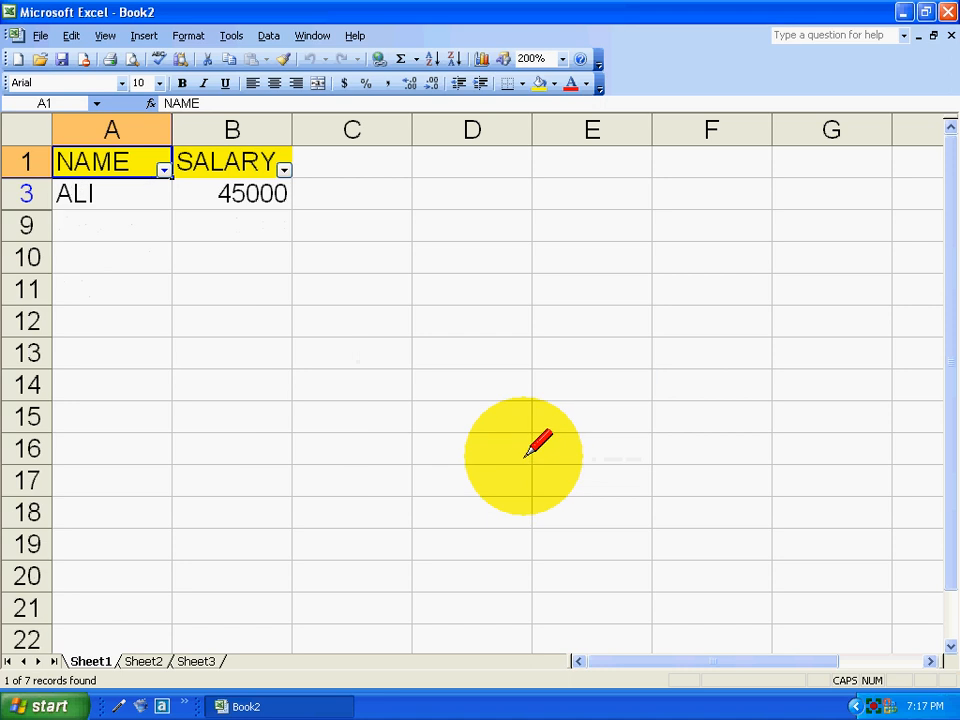
Step: Change the custom NAME condition to does not contain, keeping the same name value, and apply the filter
click(164, 169)
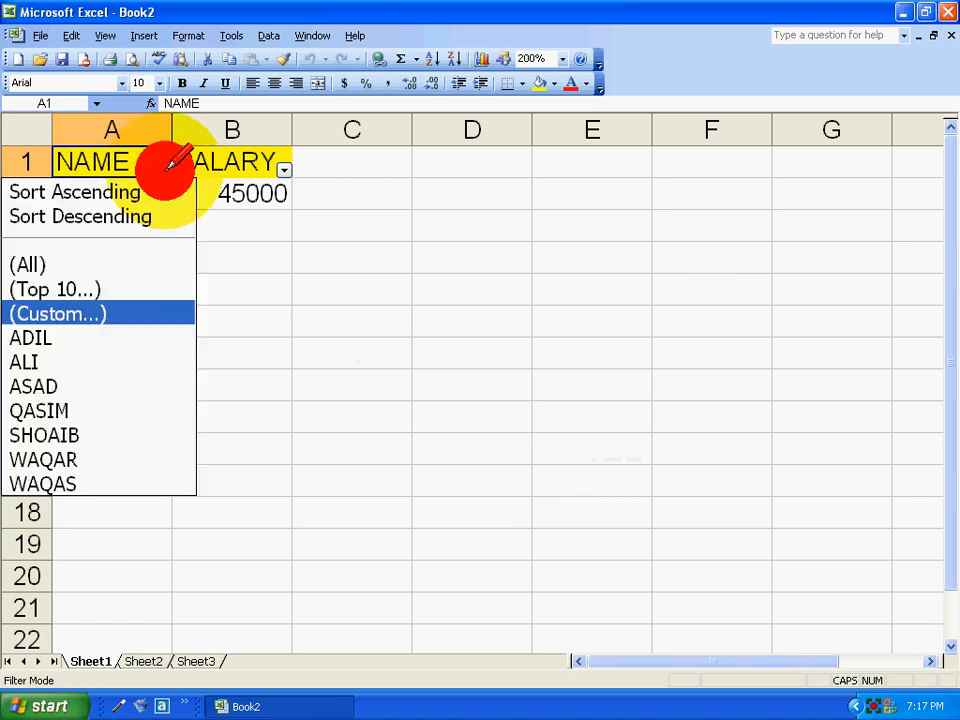
click(90, 313)
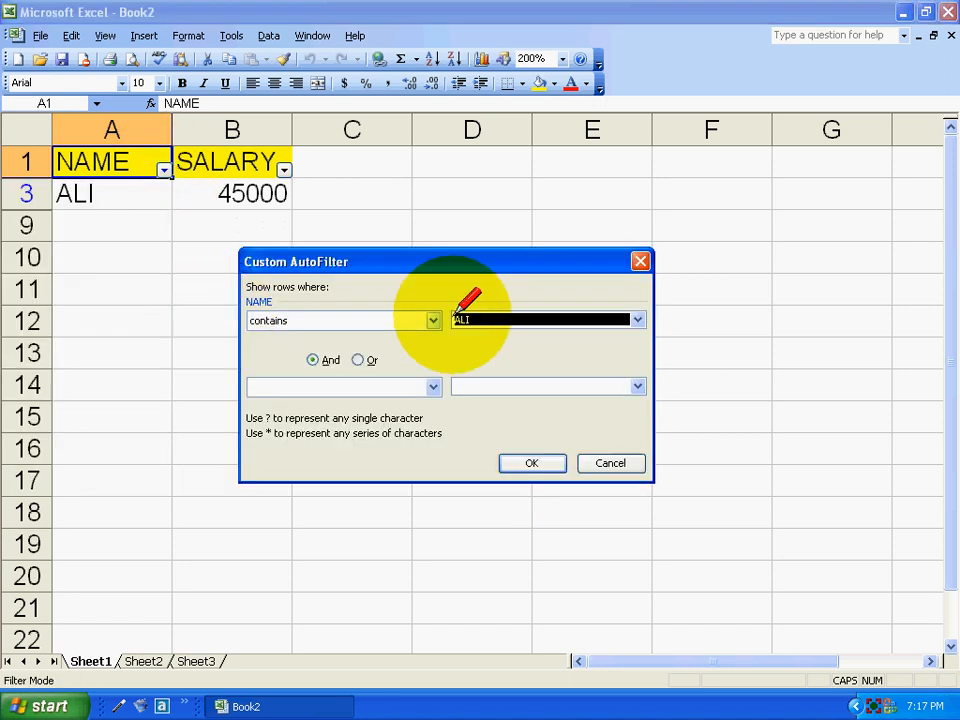
click(434, 320)
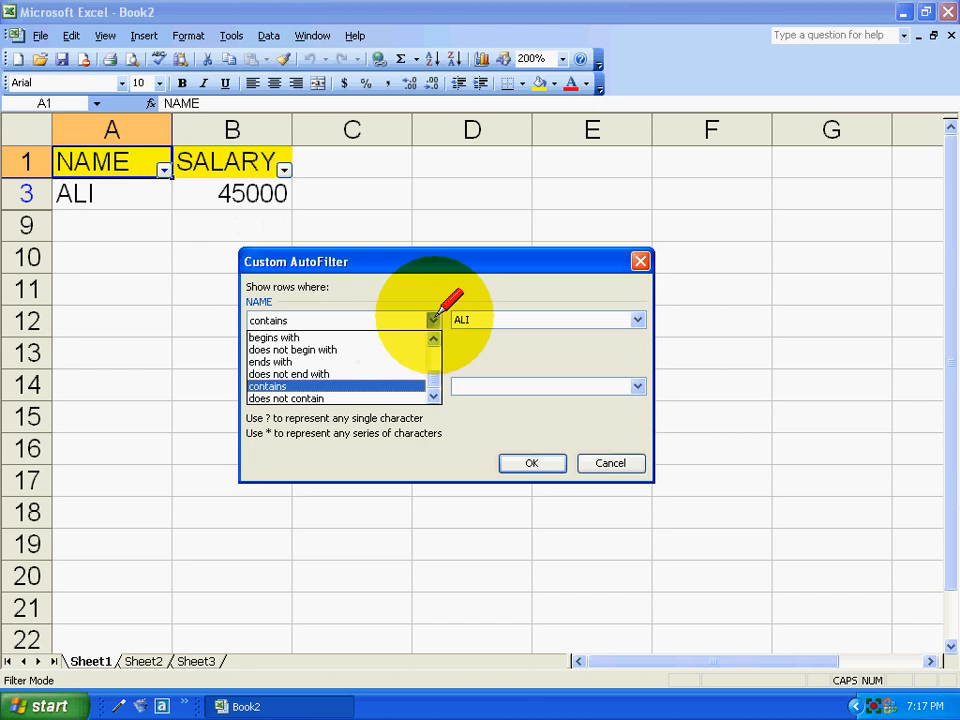
click(298, 397)
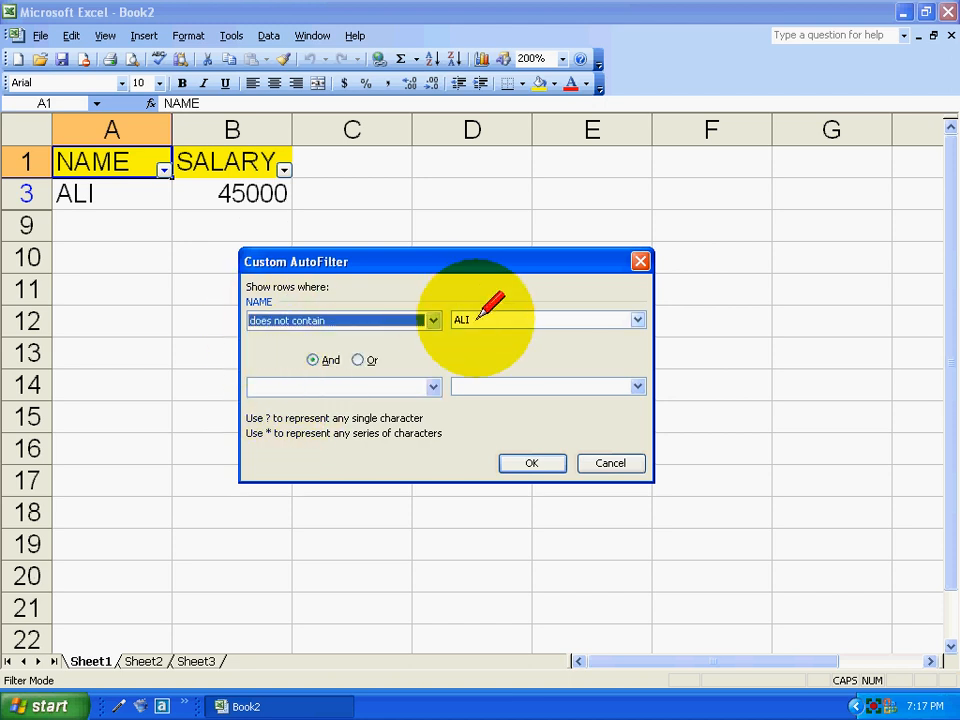
click(520, 464)
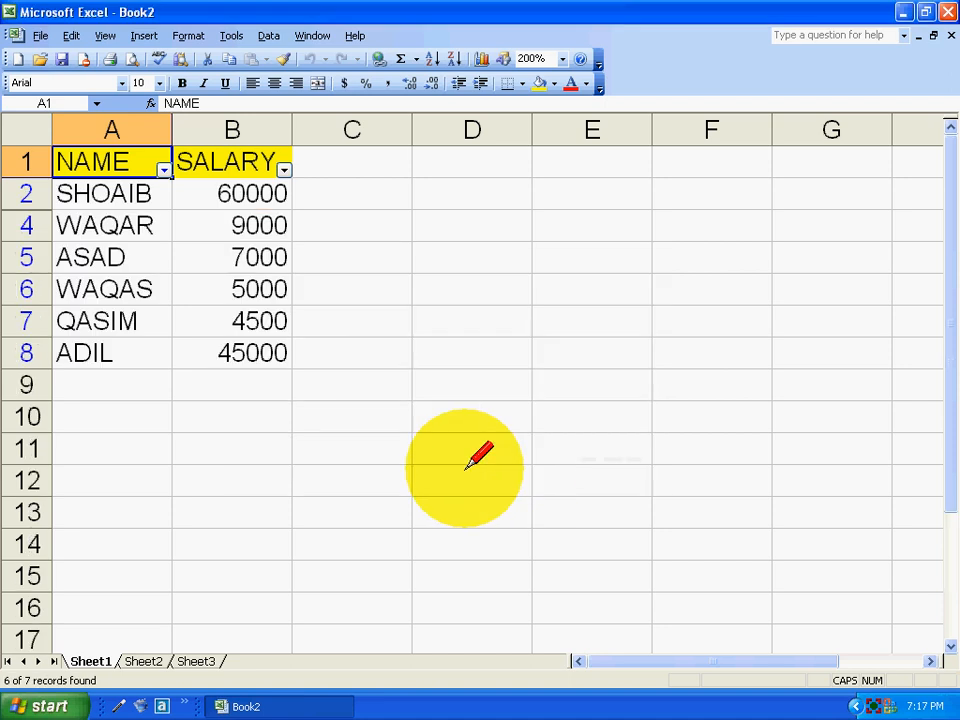
Step: Highlight the filtered records from row 2 to row 7 for review and clear the selection
click(24, 193)
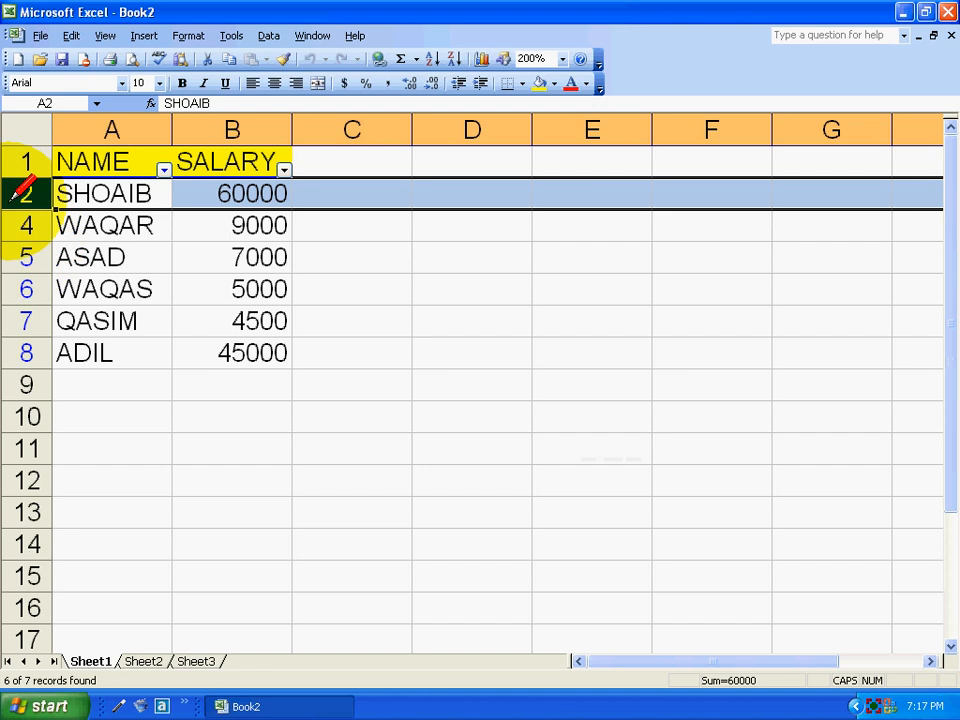
drag(26, 183, 32, 320)
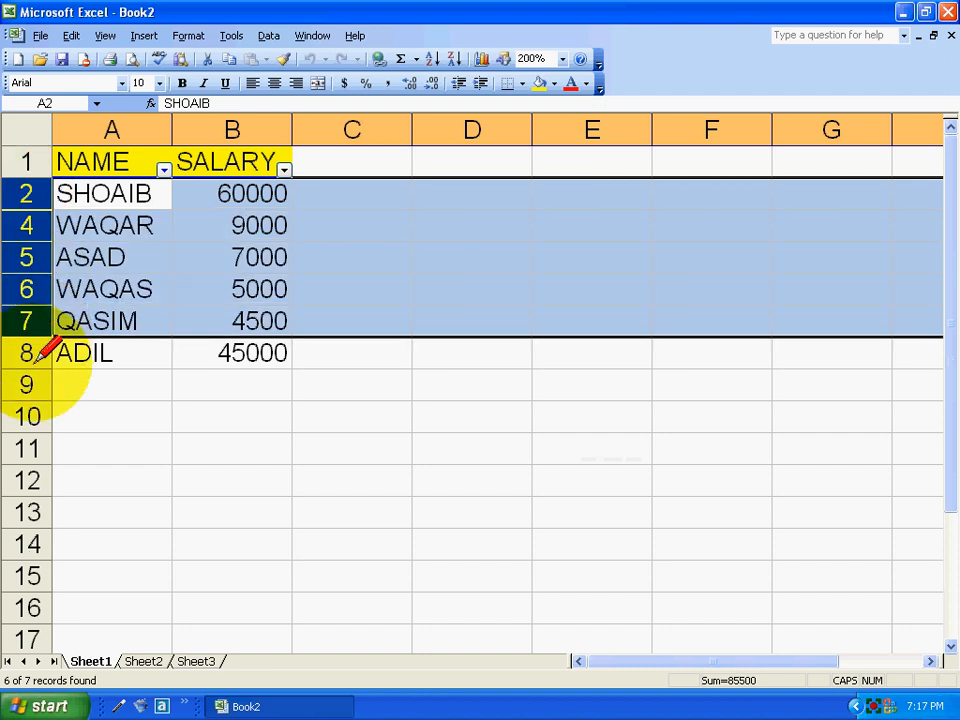
click(120, 405)
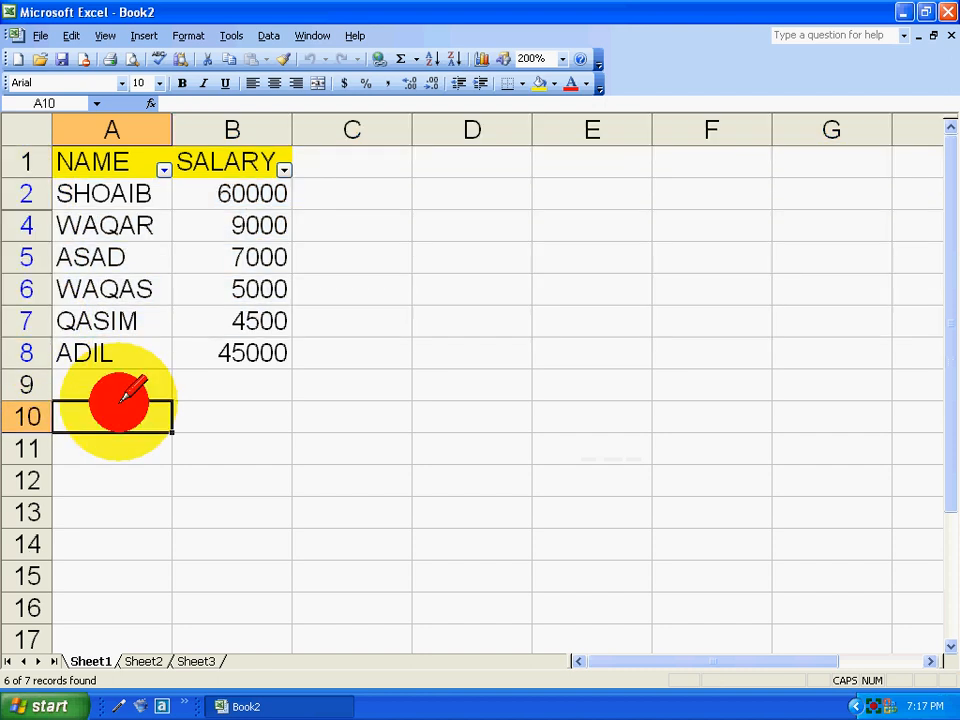
click(266, 35)
click(499, 193)
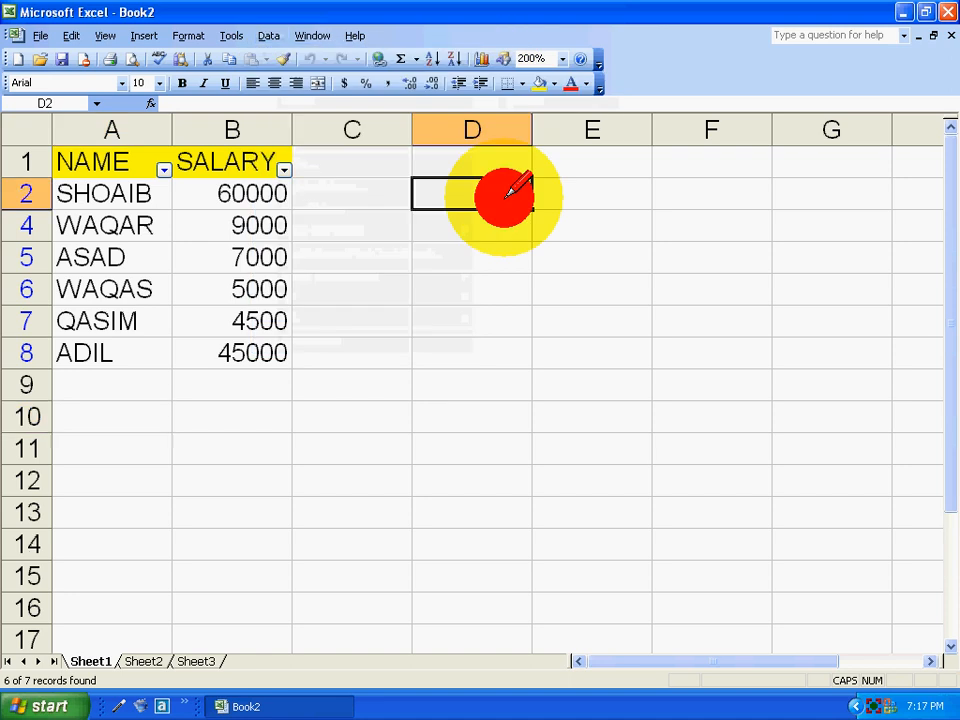
Step: Clear the NAME filter to show all records and sort the list by NAME in ascending order
click(163, 168)
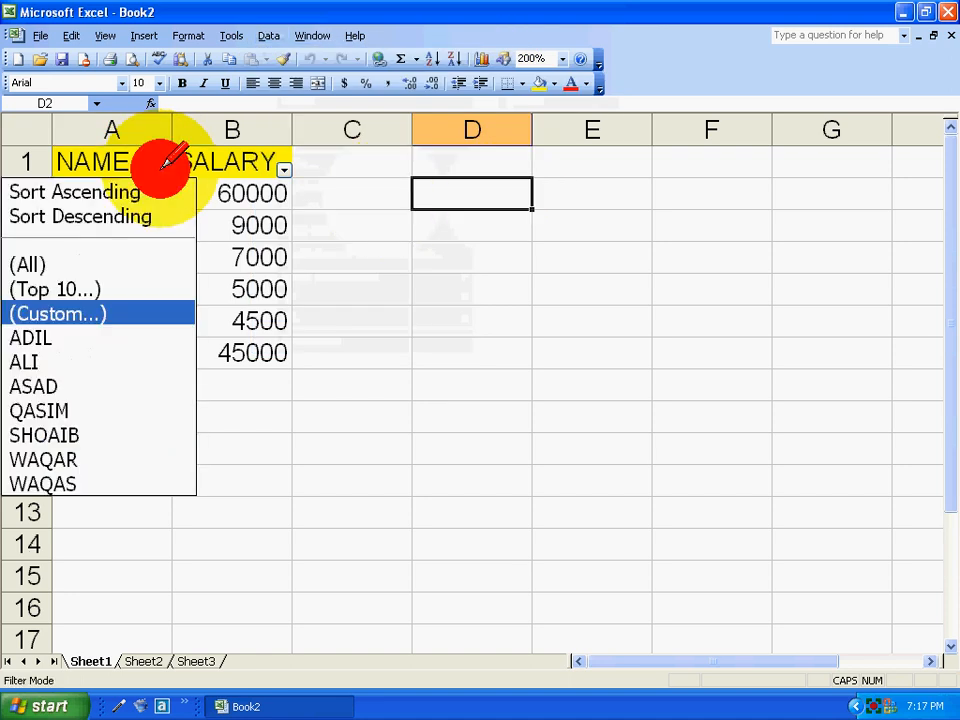
click(112, 258)
click(163, 168)
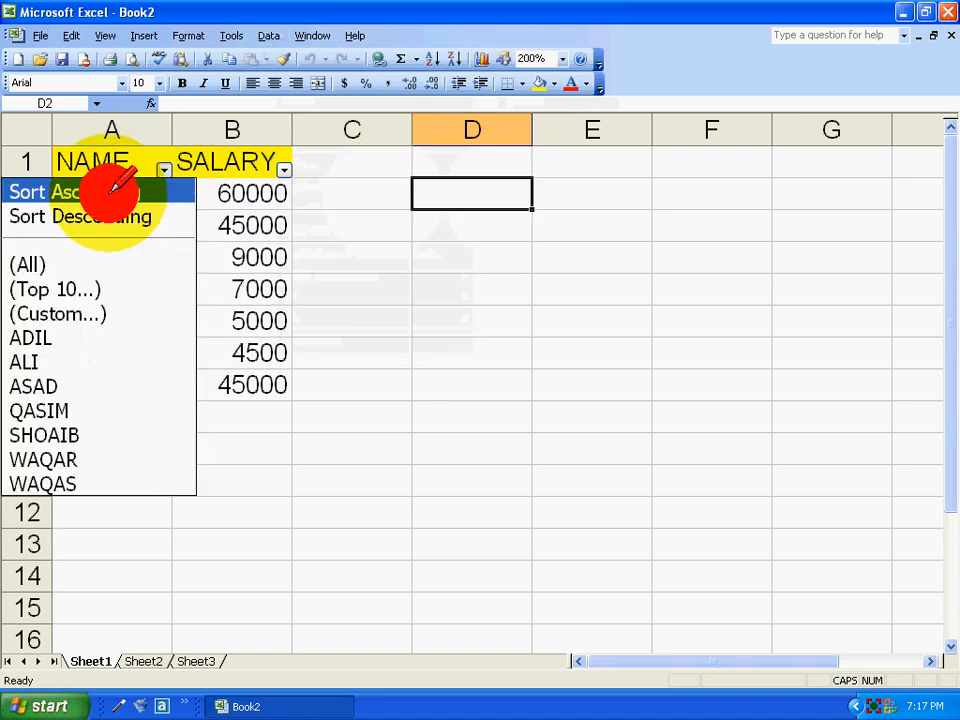
click(115, 190)
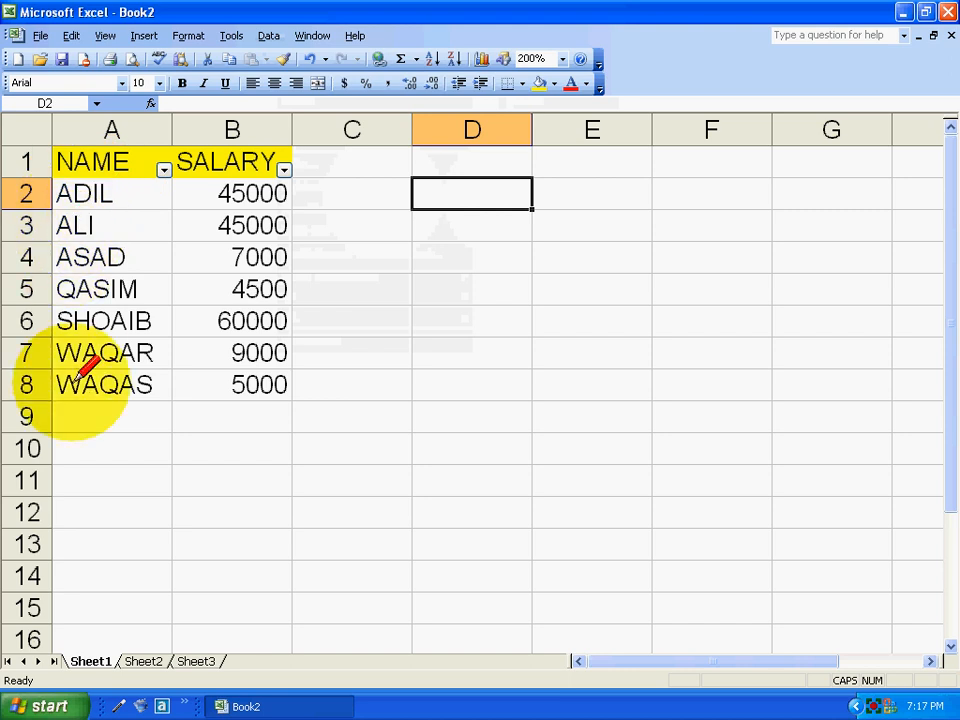
Step: Sort the list by NAME in descending order and return it to ascending order
click(163, 168)
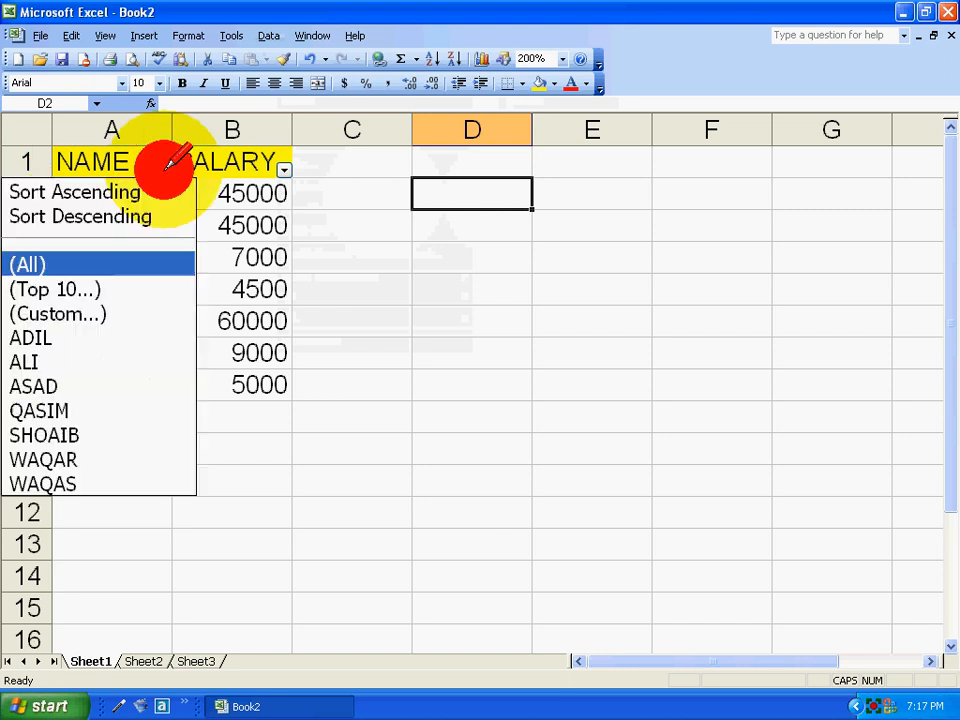
click(145, 212)
click(163, 166)
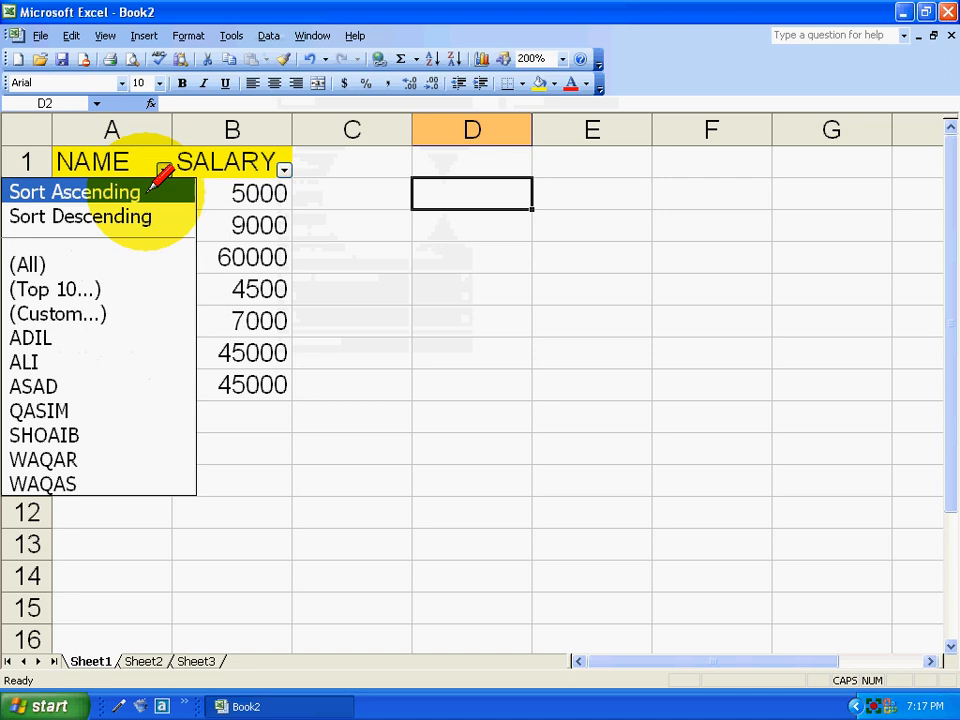
click(150, 186)
Step: Filter the NAME column by a single name so only the row 6 record with salary 60000 is shown
click(162, 169)
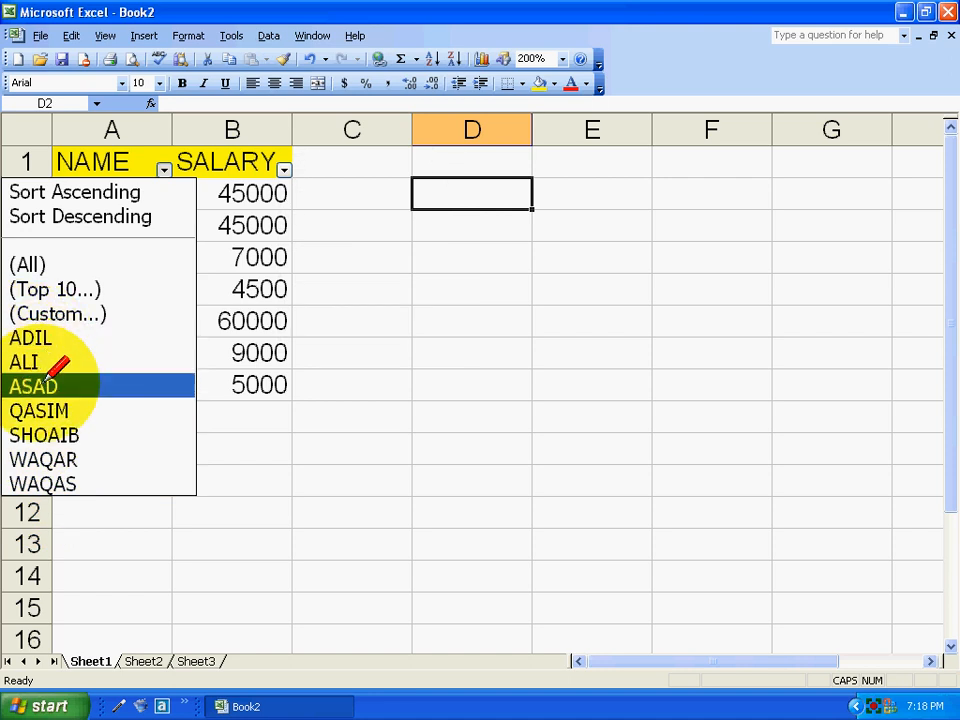
click(45, 432)
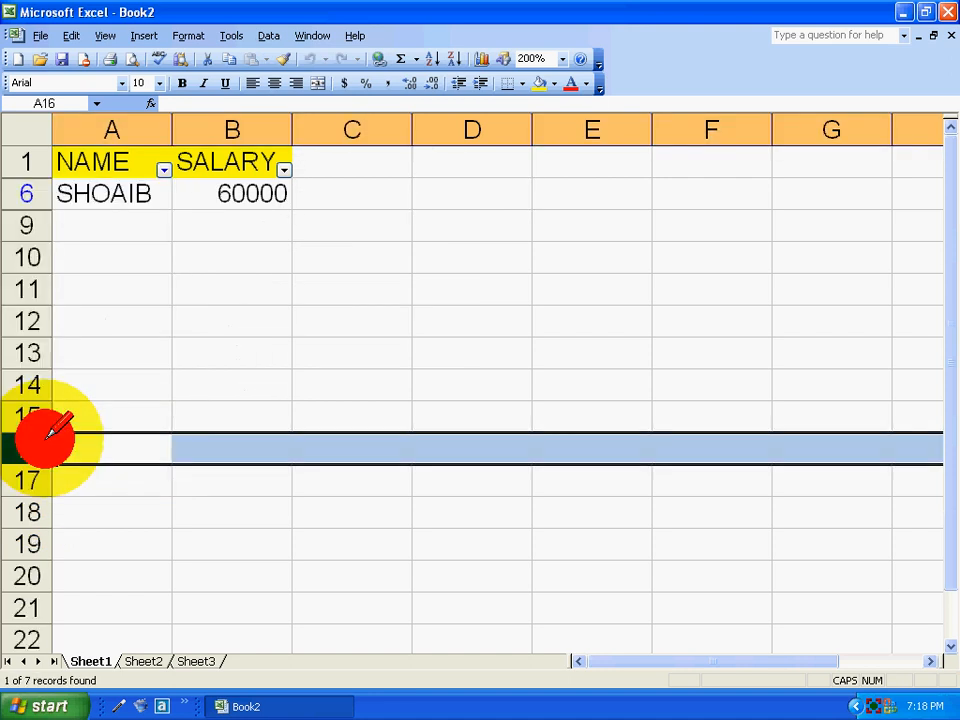
click(140, 244)
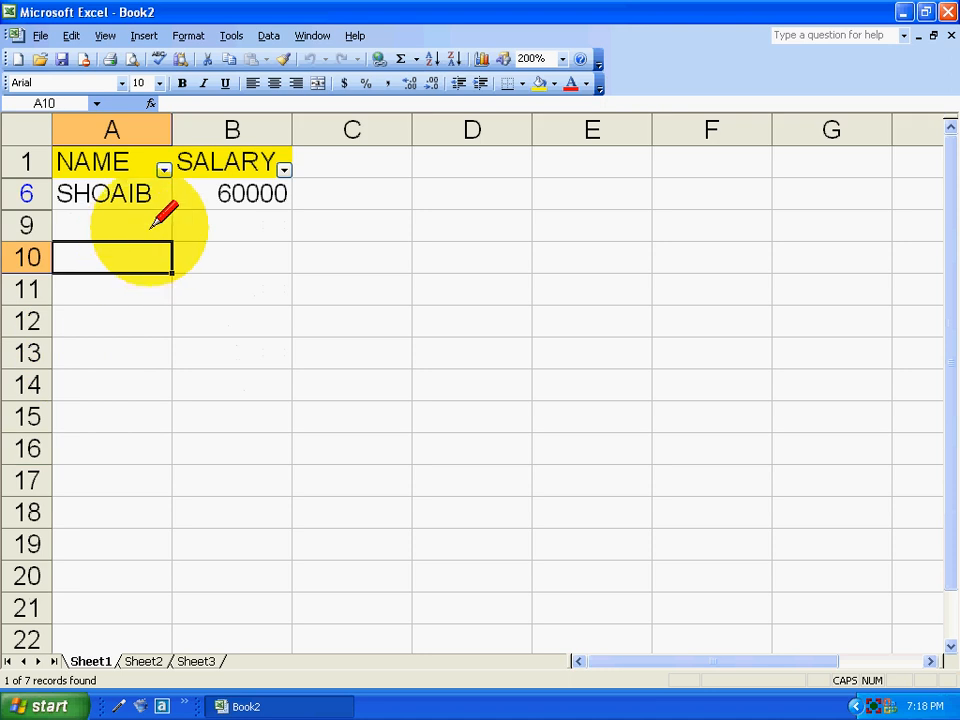
click(151, 226)
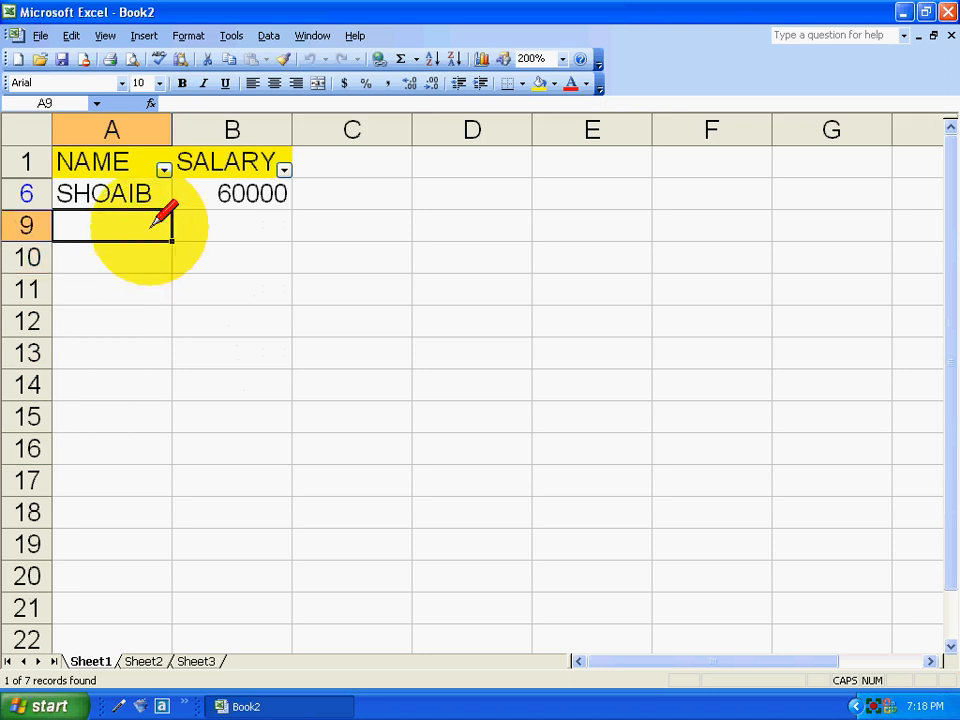
Step: Show all records in the NAME column again and turn off AutoFilter for the list
click(164, 169)
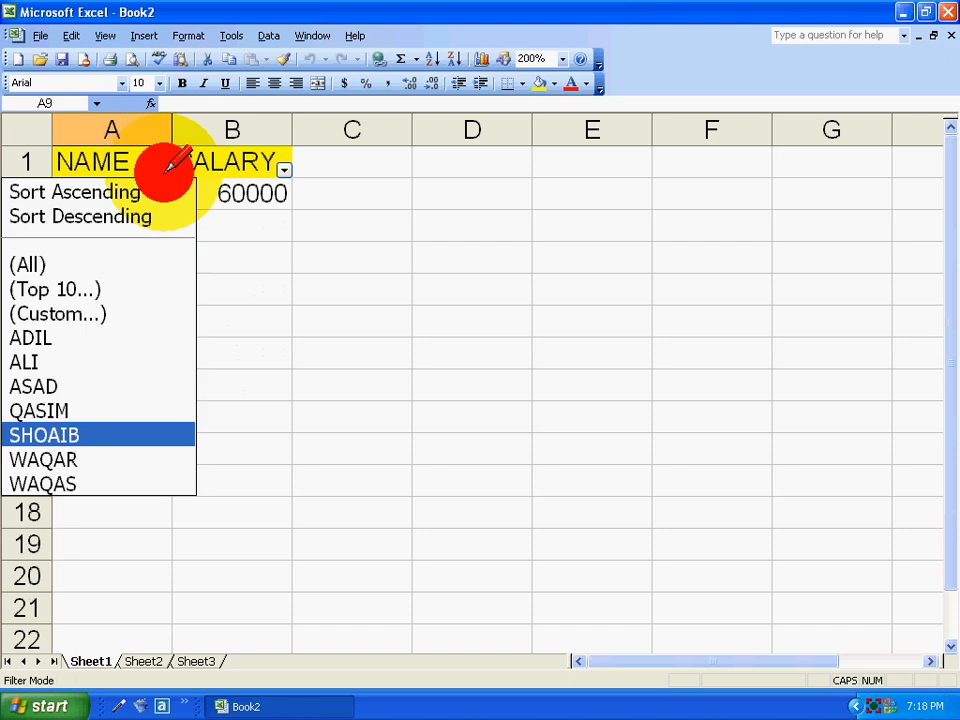
click(140, 262)
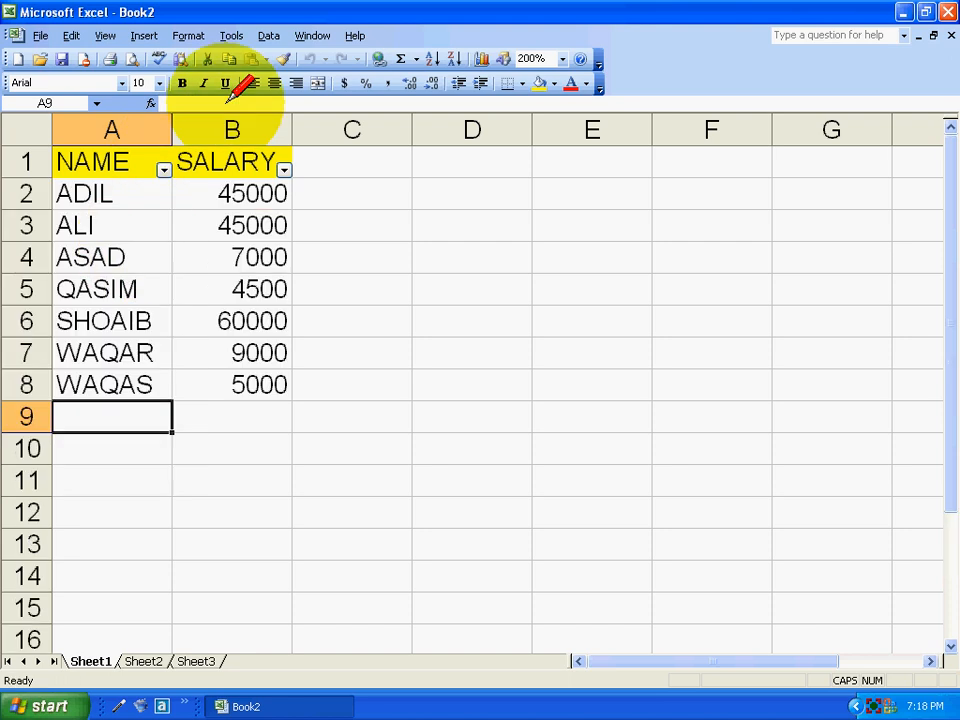
click(266, 32)
click(272, 35)
click(275, 35)
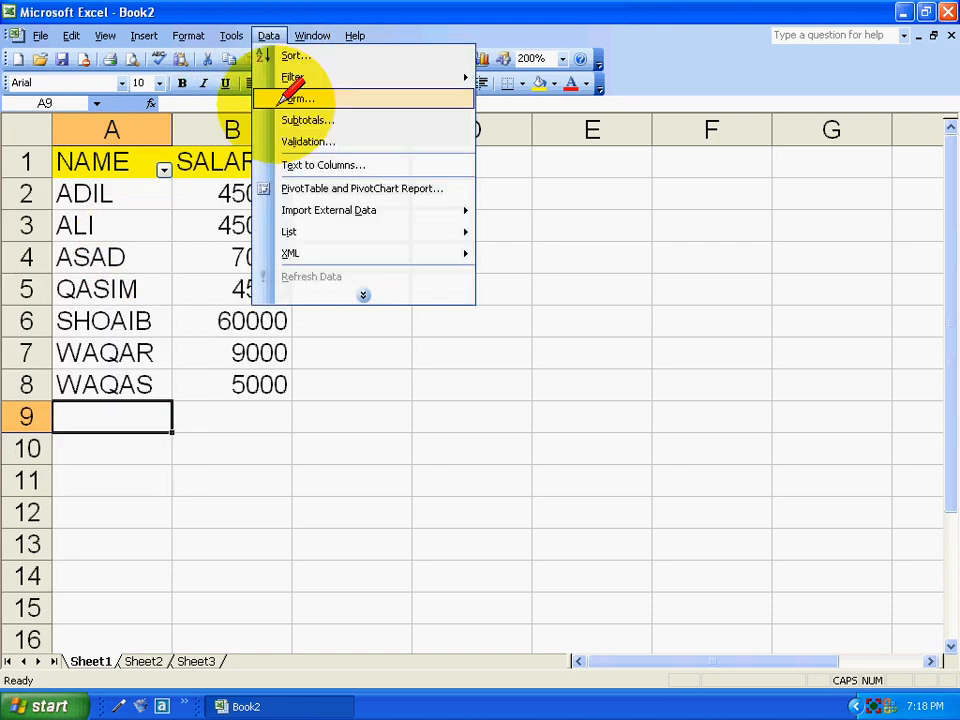
mouse_move(440, 77)
click(525, 79)
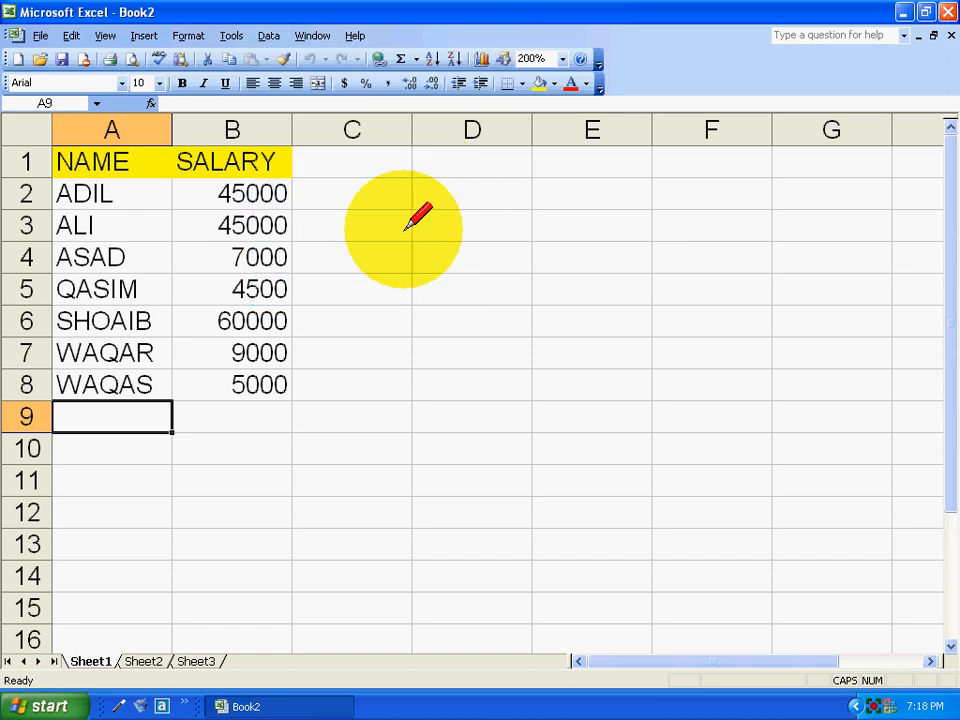
click(404, 228)
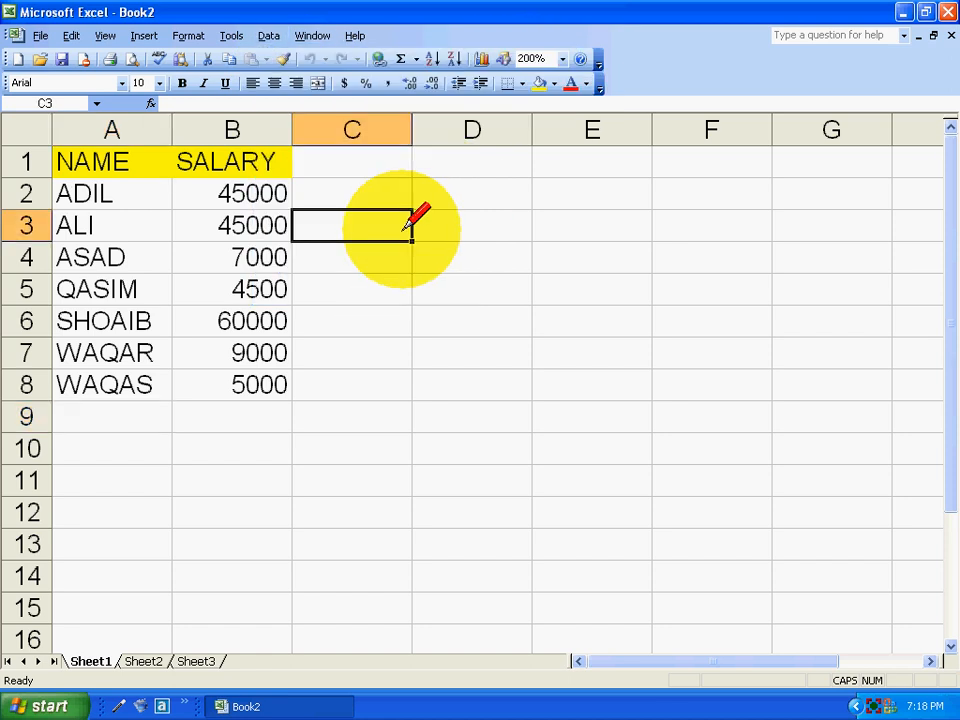